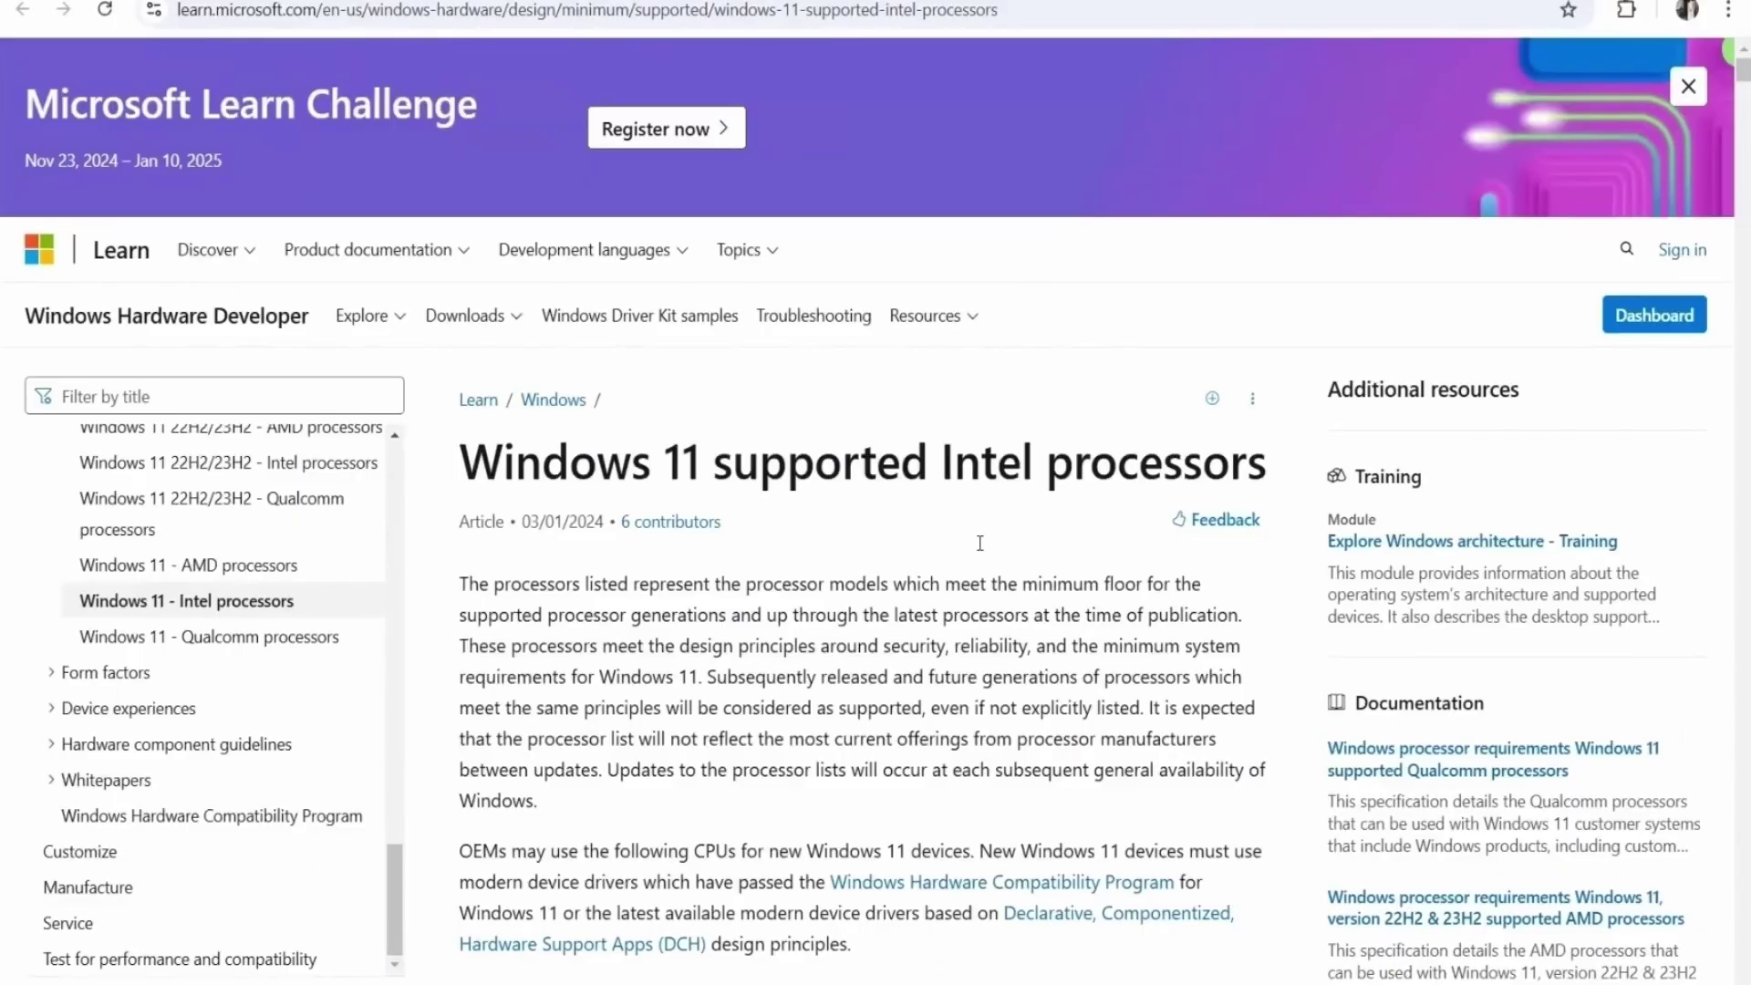
# Step: Scroll down the Windows 11 supported AMD processors page to its processor model table
pyautogui.scroll(-8, 980, 542)
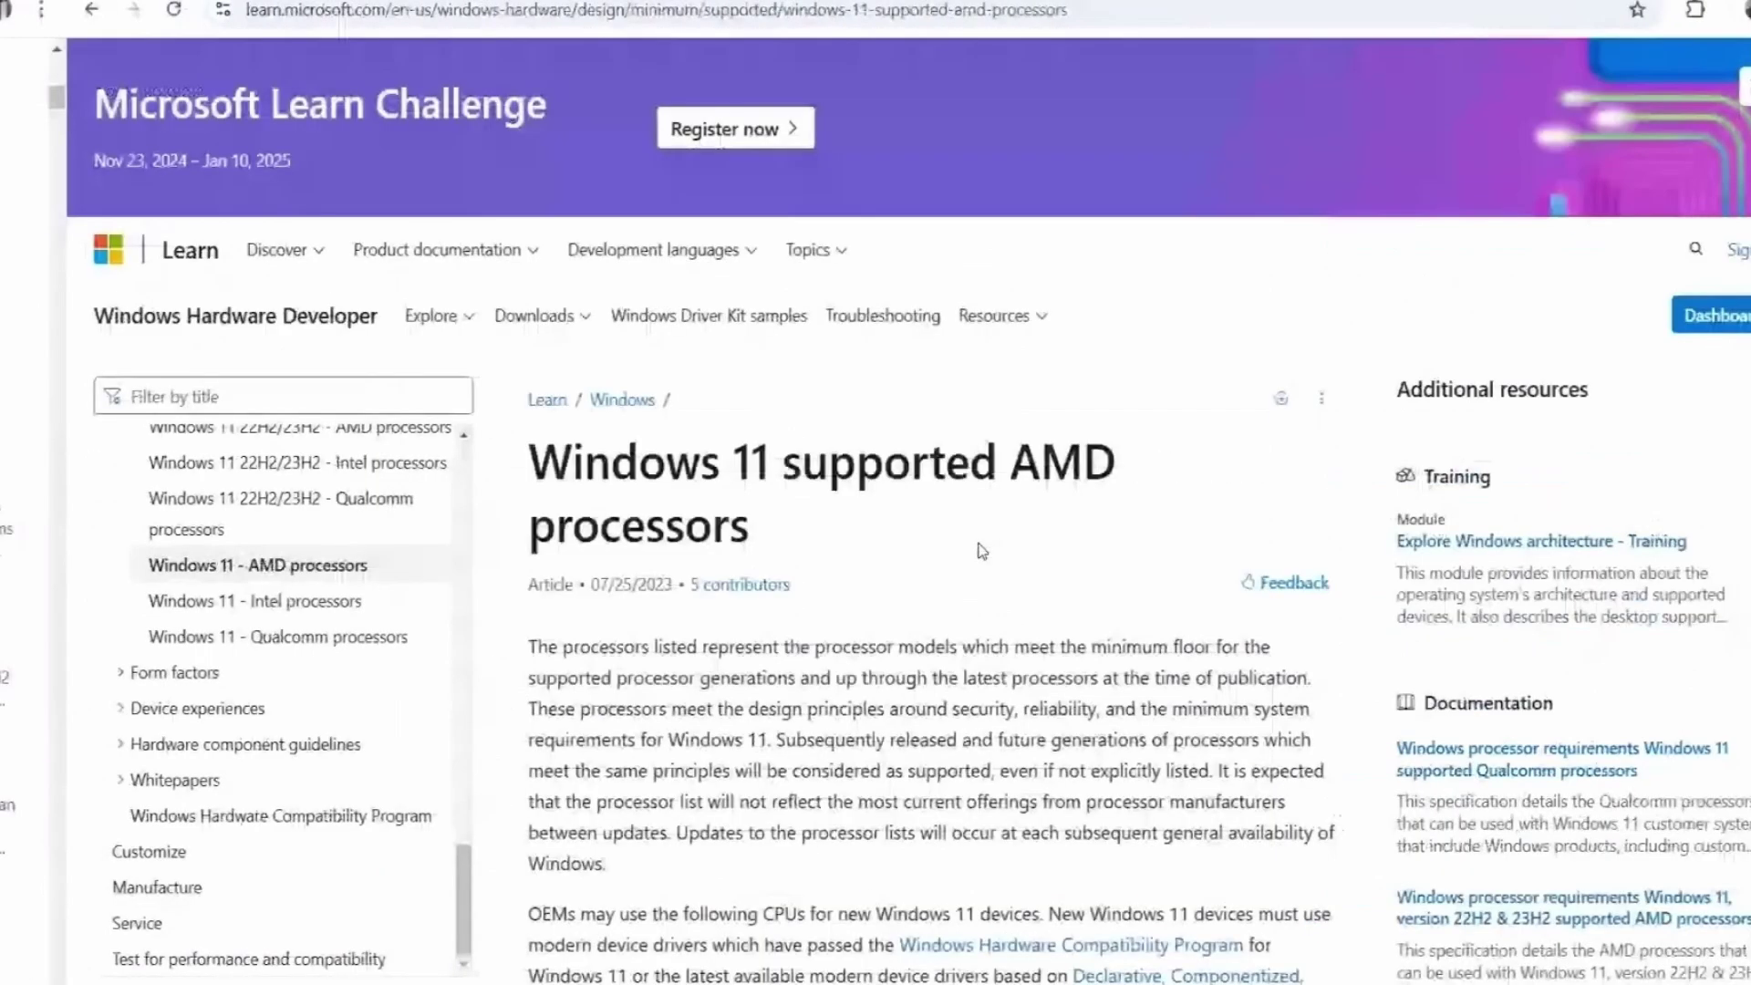
pyautogui.scroll(-8, 977, 547)
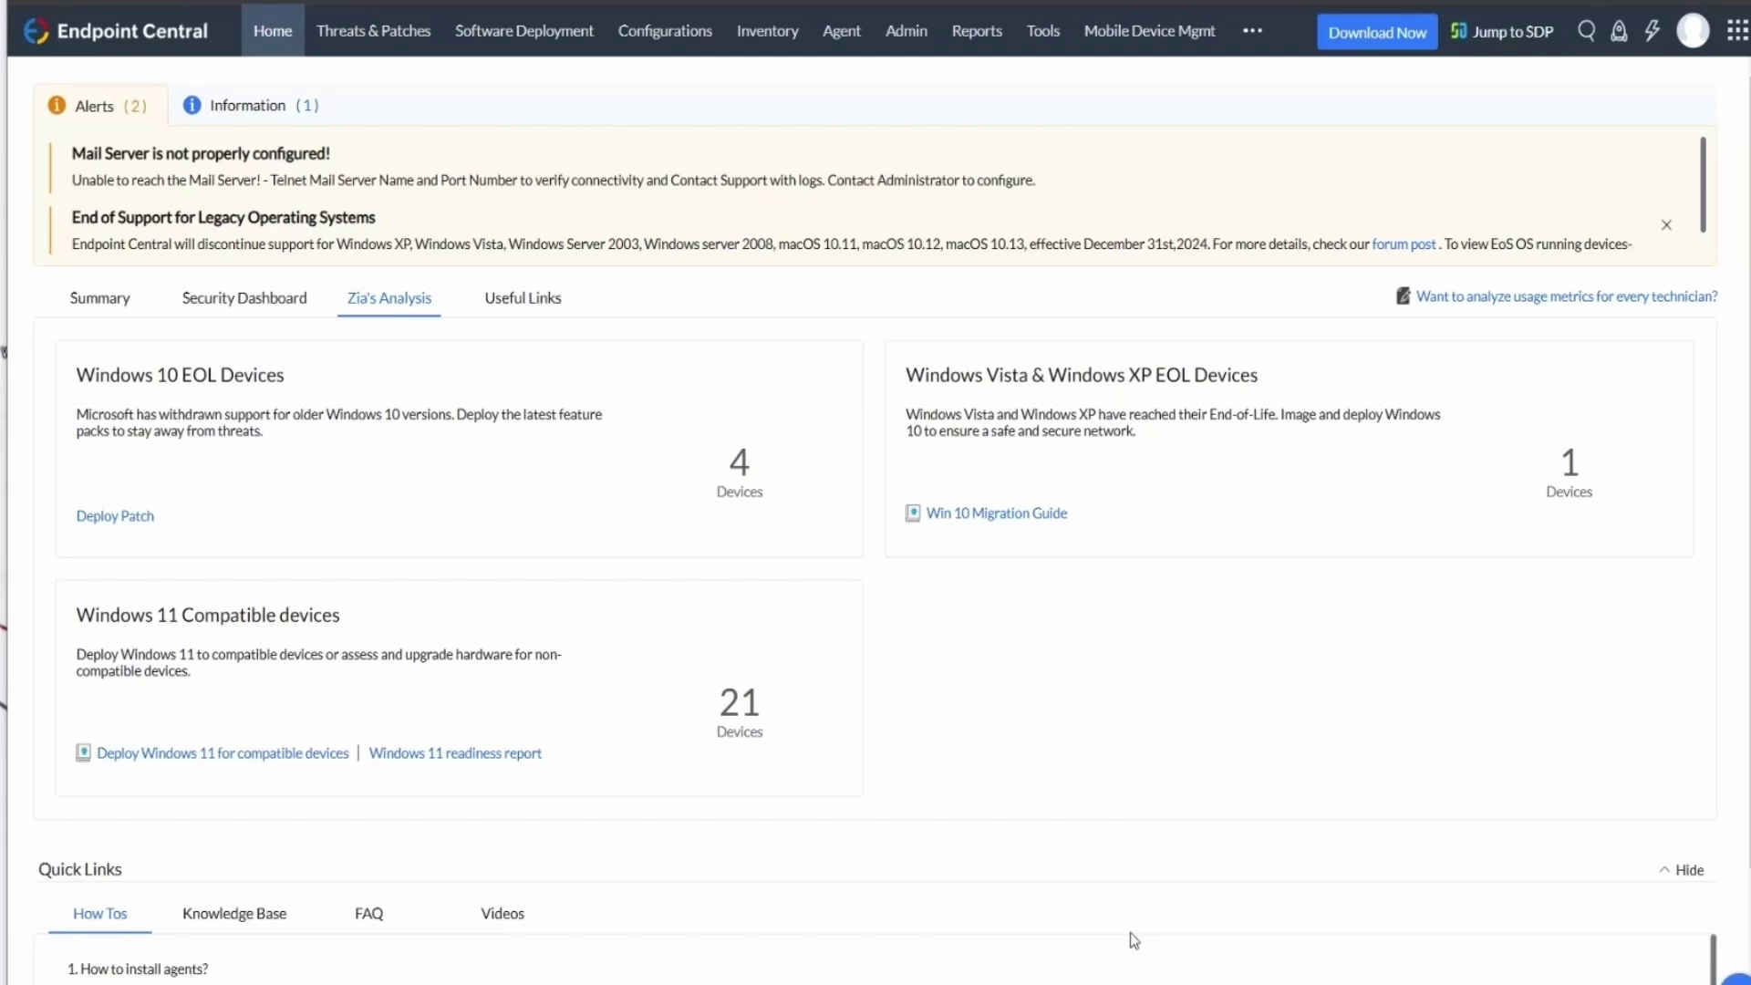
# Step: Open the Windows 11 Readiness report from the 21 devices count
pyautogui.click(746, 714)
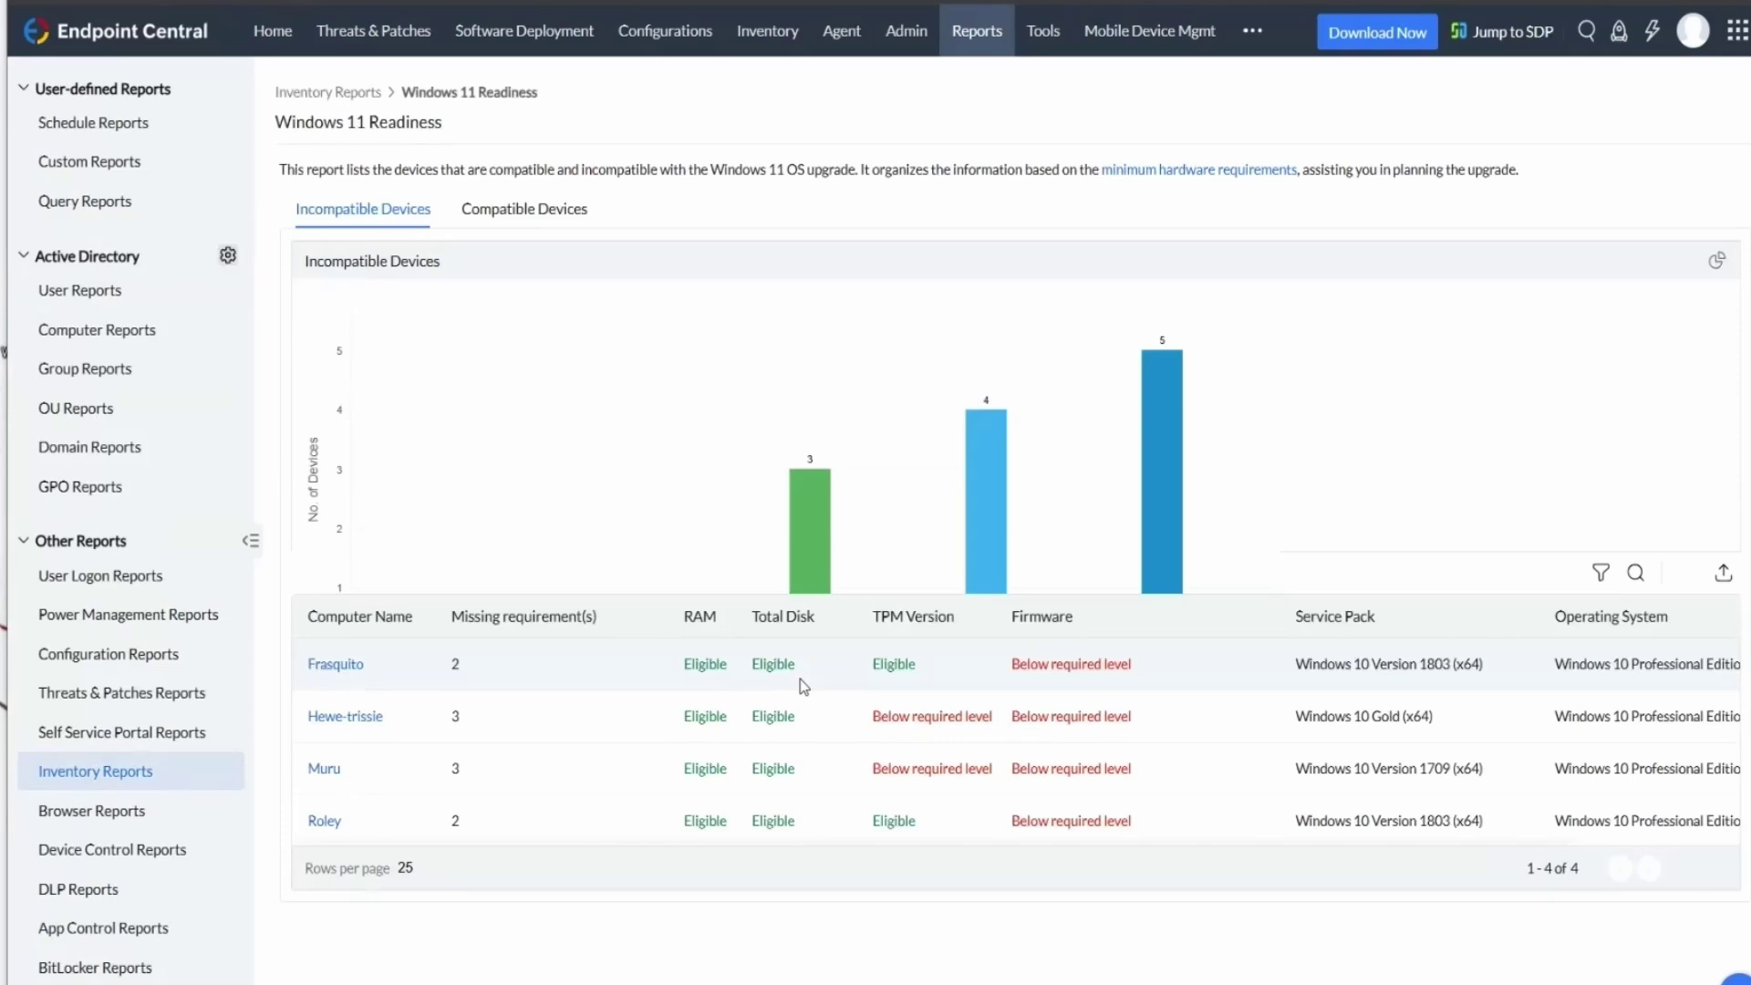
pyautogui.moveTo(1042, 467)
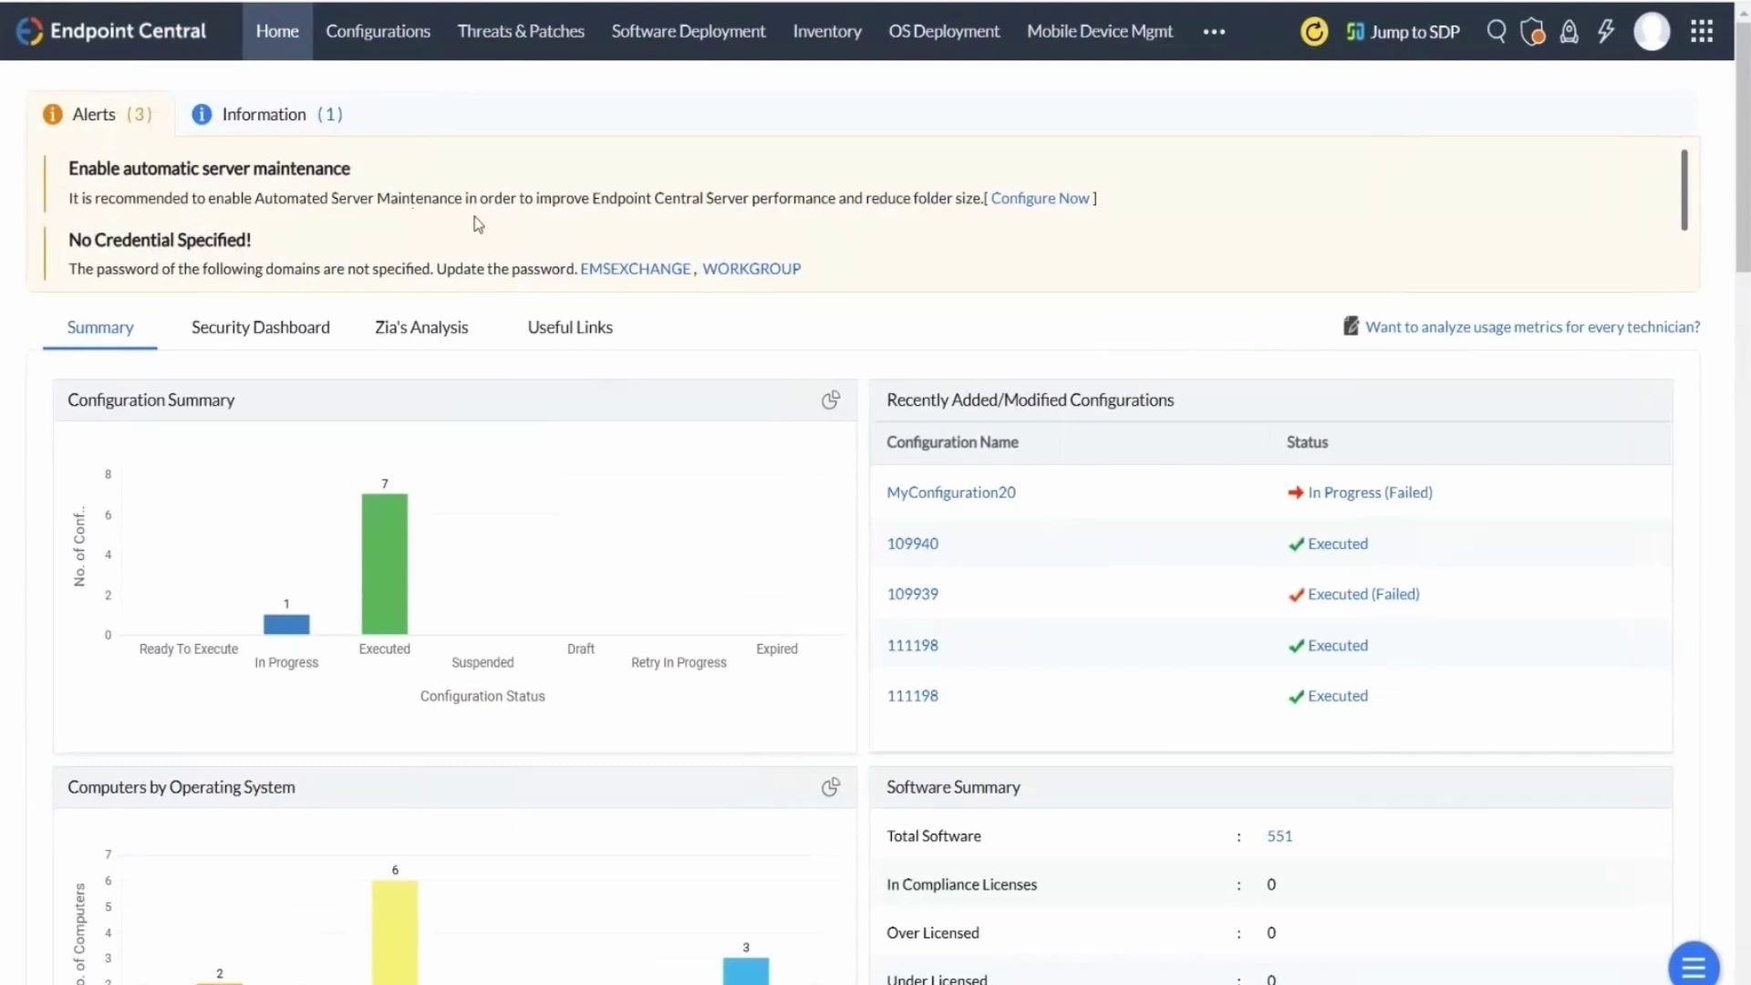
# Step: Check the build number 11.3.2406.1 in the admin profile panel, then close it
pyautogui.click(1651, 35)
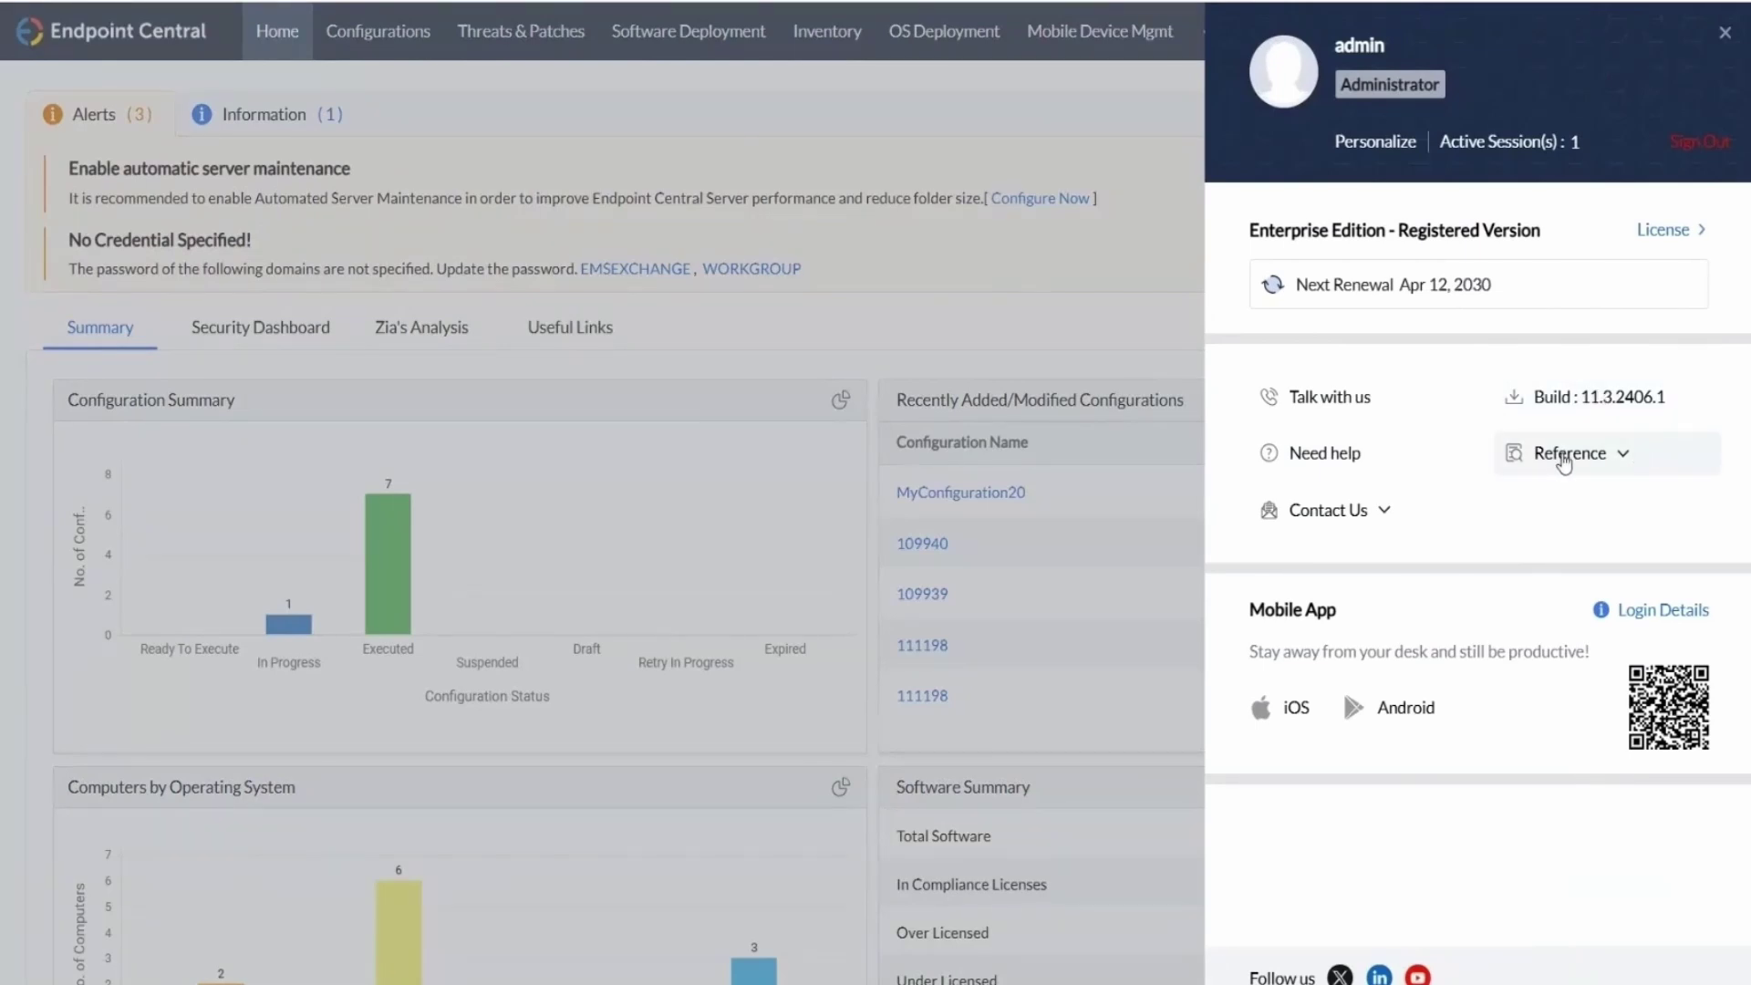
pyautogui.click(1102, 271)
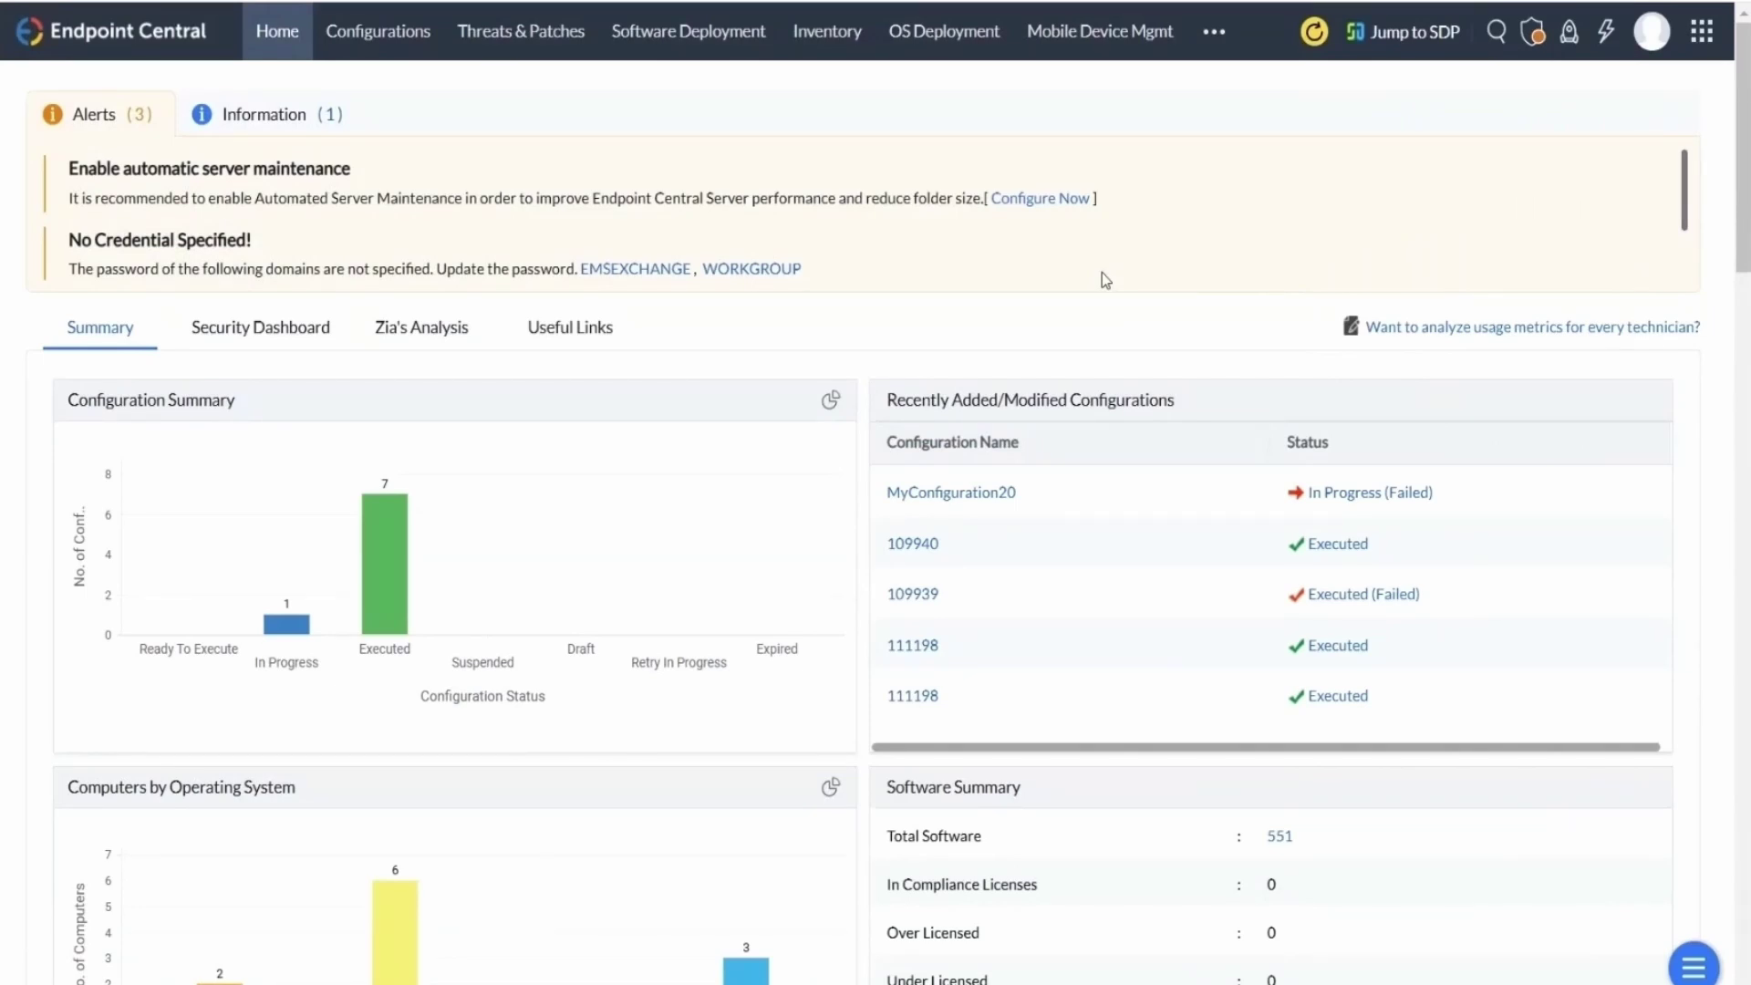
pyautogui.click(1214, 37)
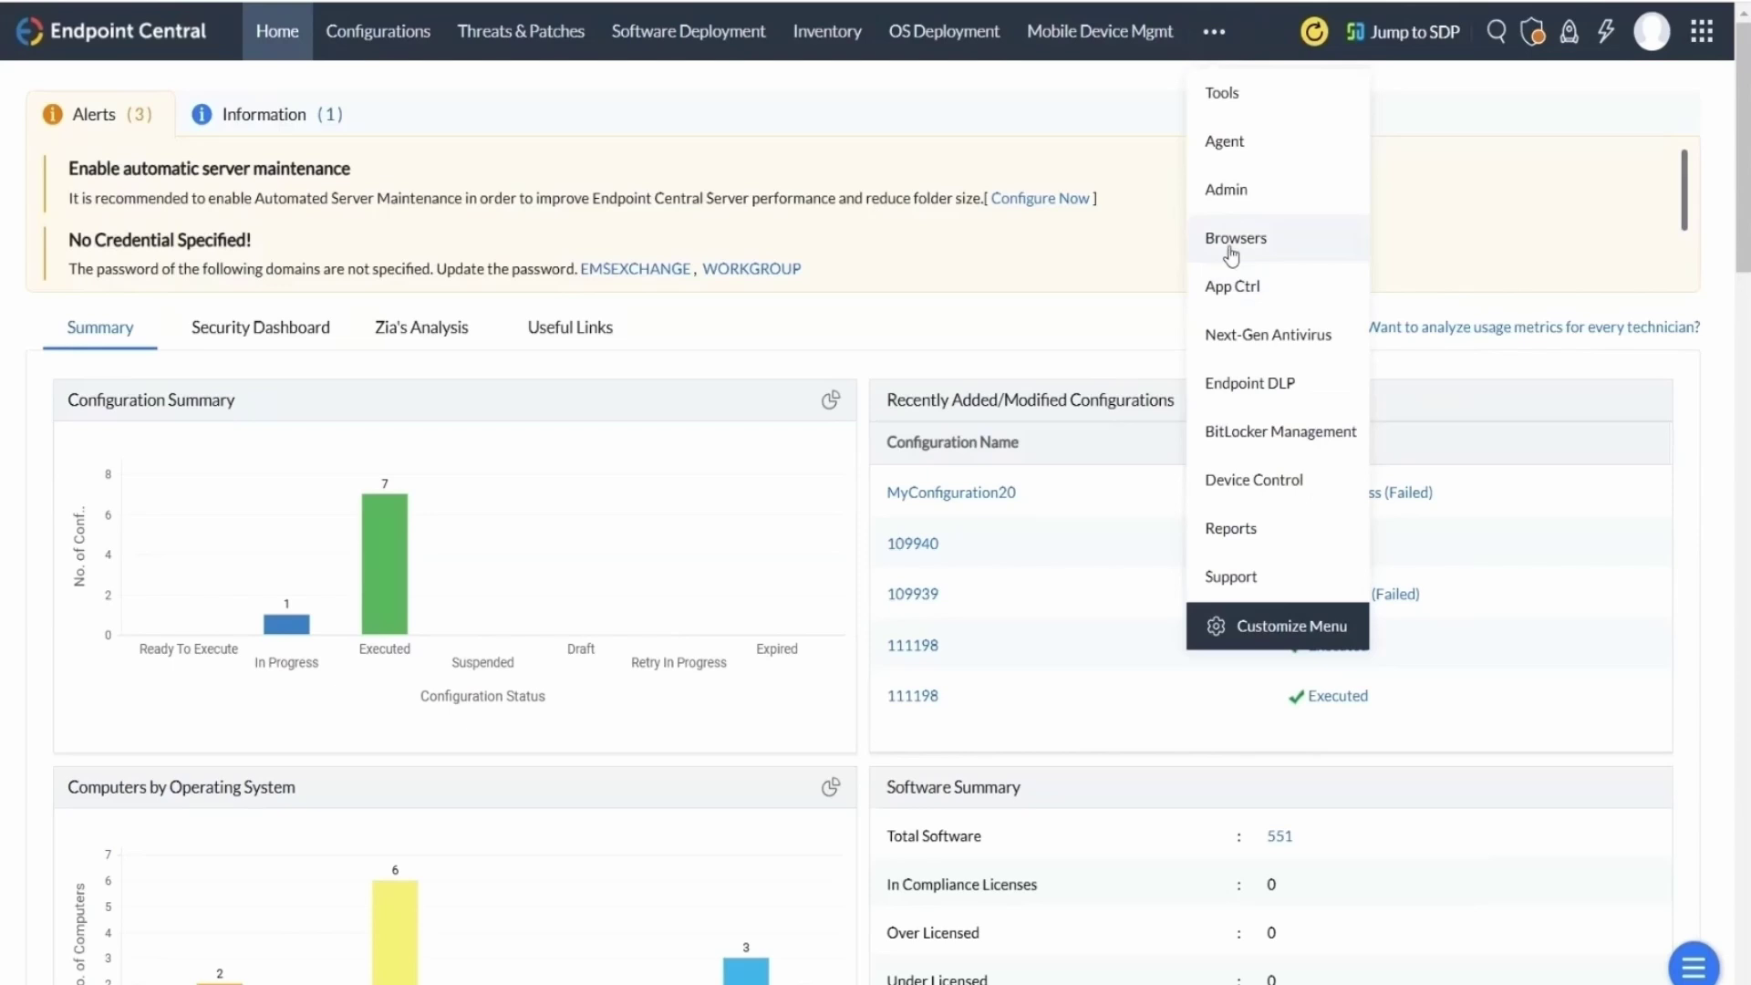
pyautogui.click(1236, 185)
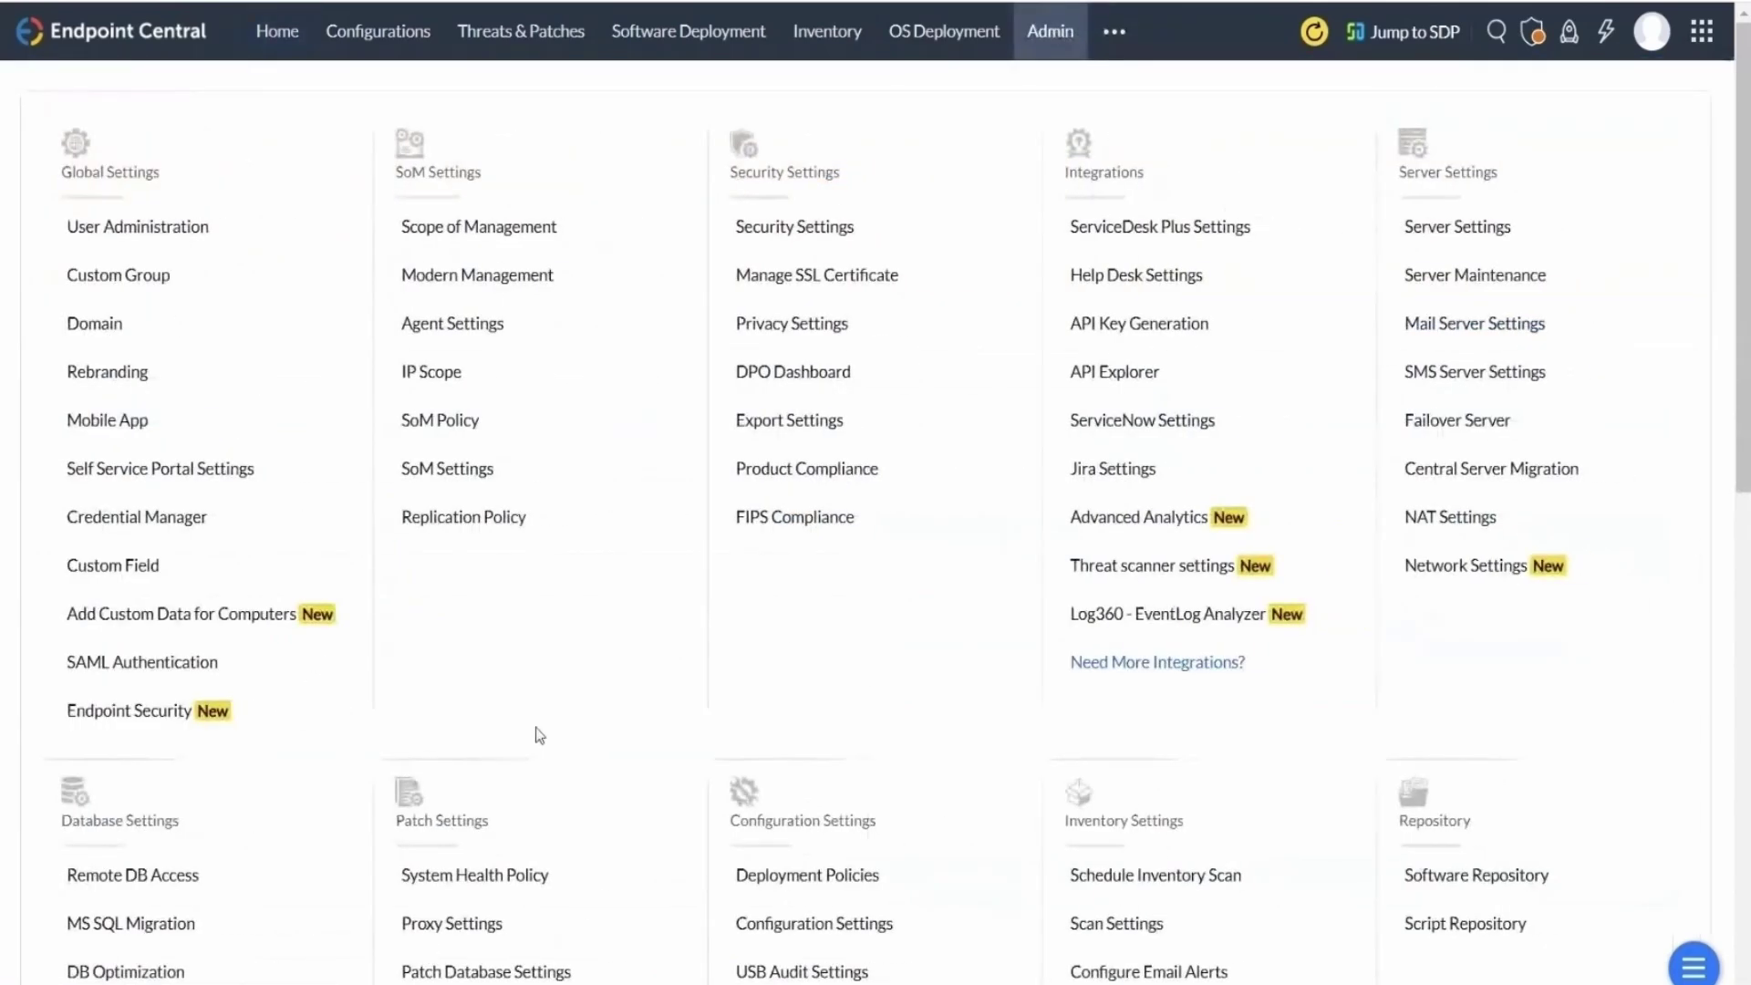
pyautogui.scroll(-4, 539, 727)
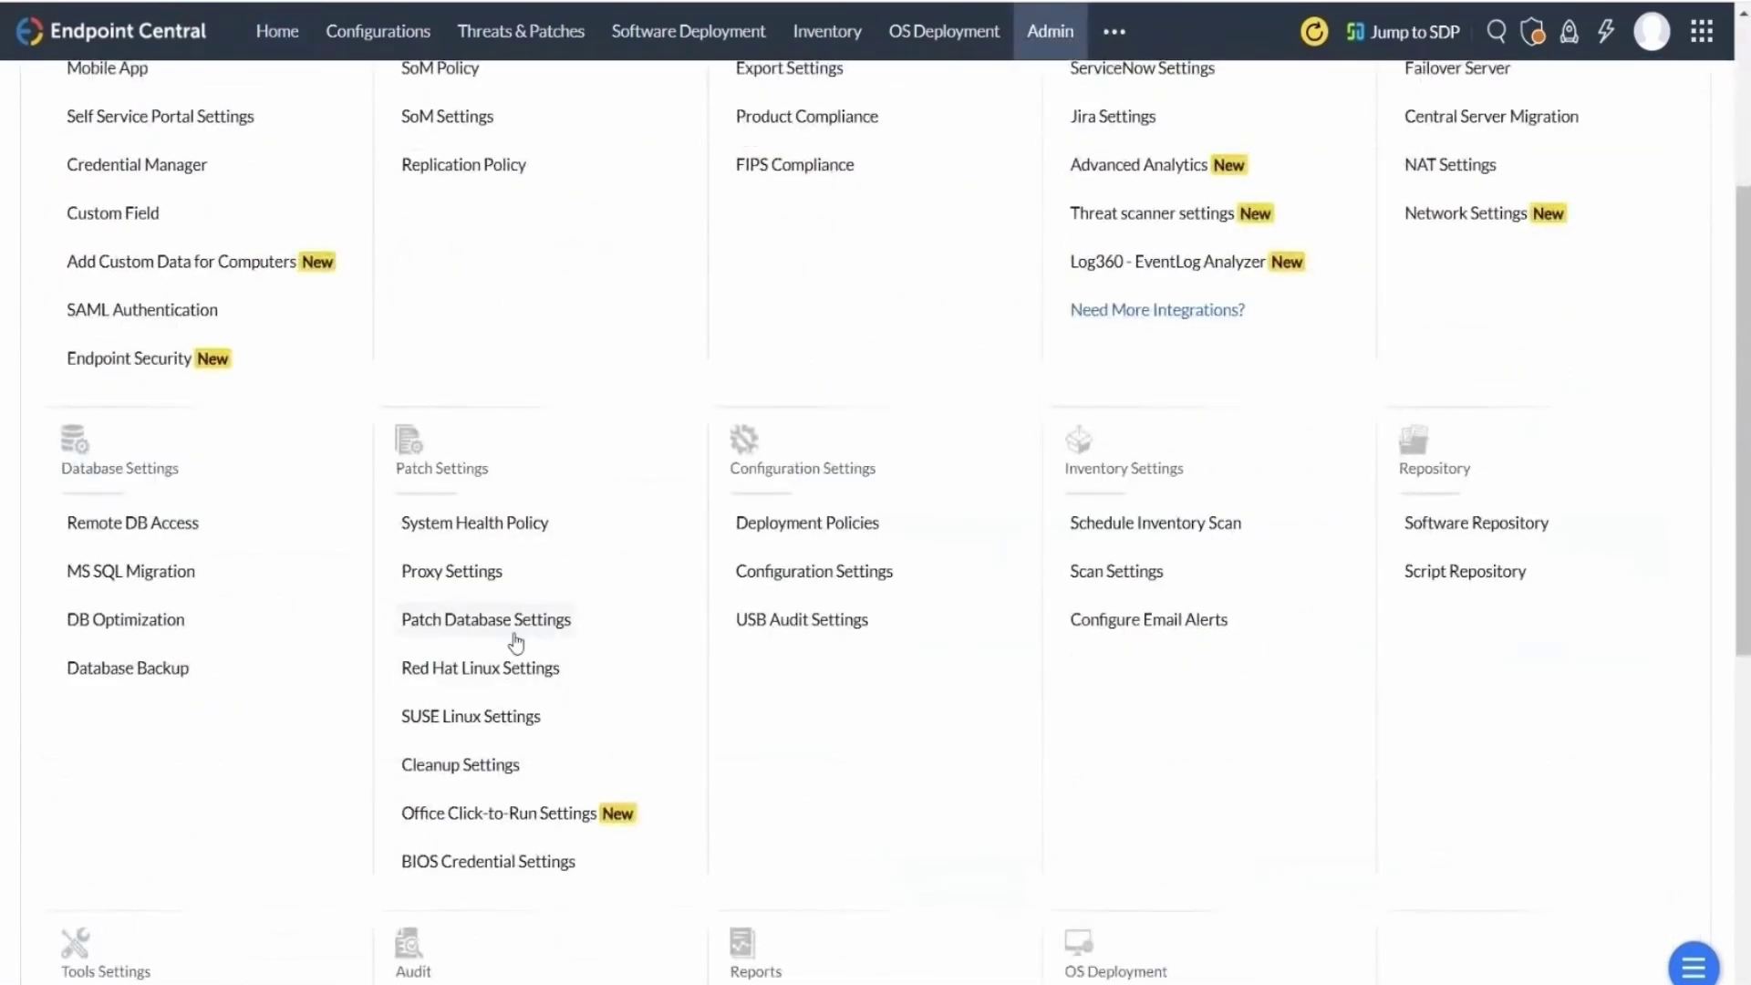
pyautogui.click(512, 630)
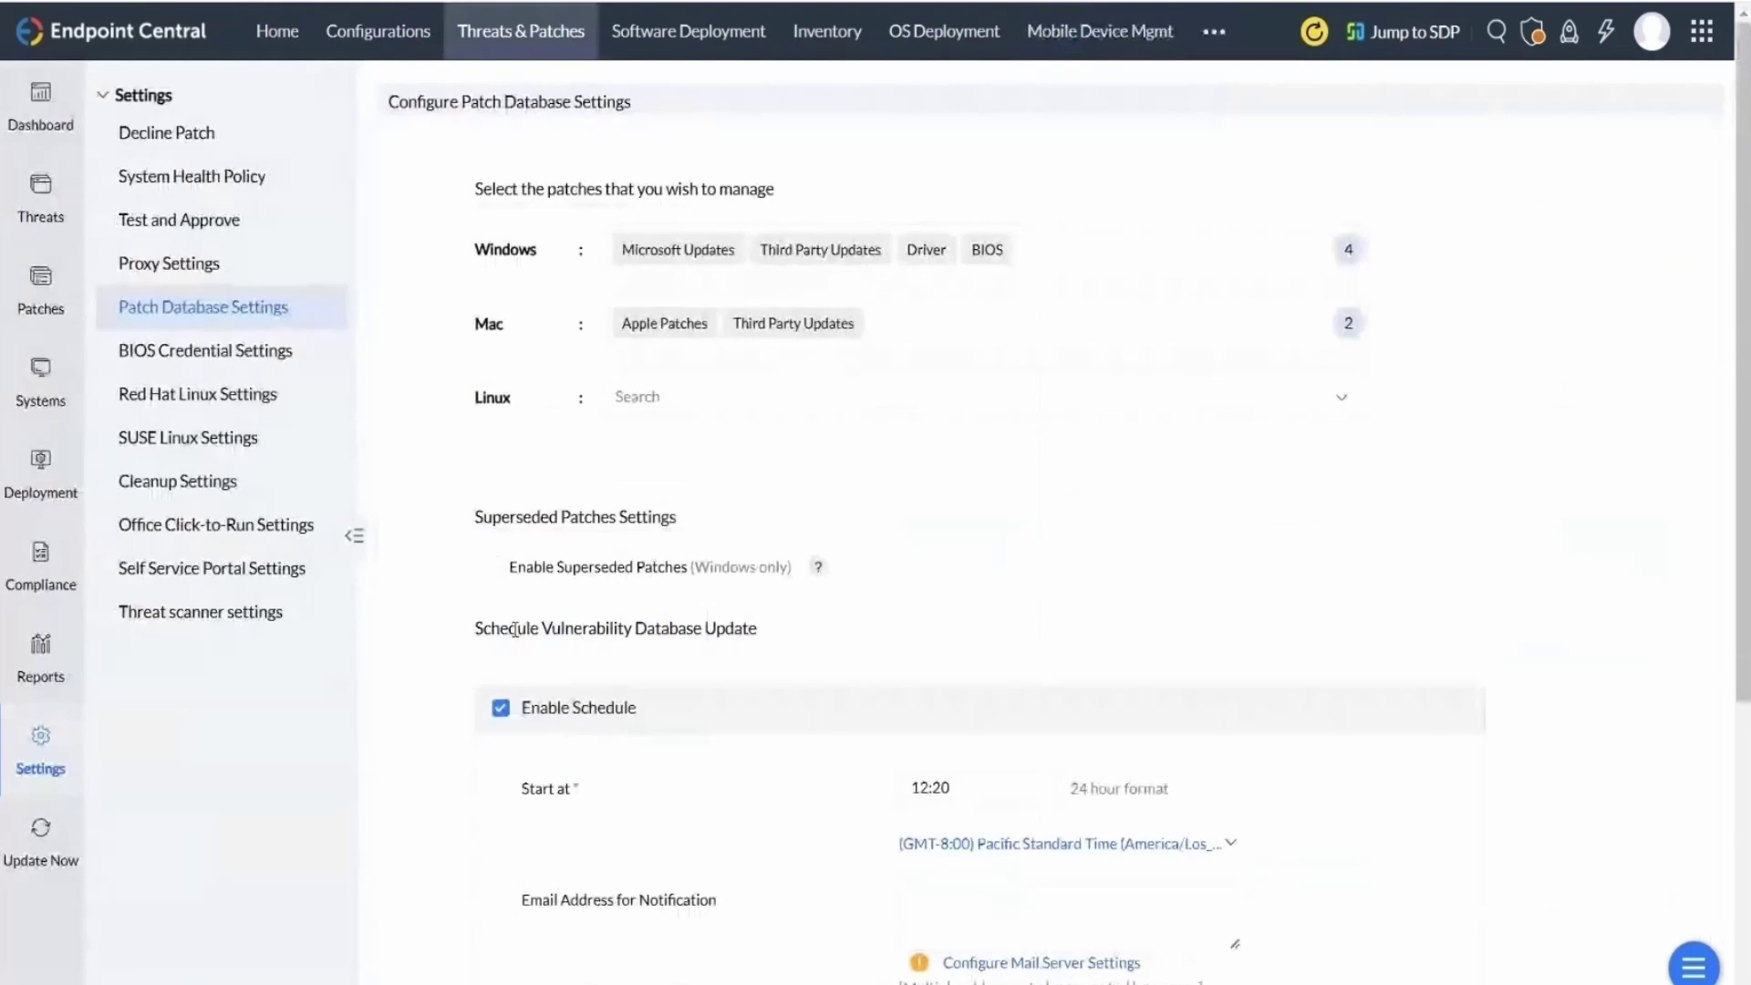
pyautogui.click(1102, 243)
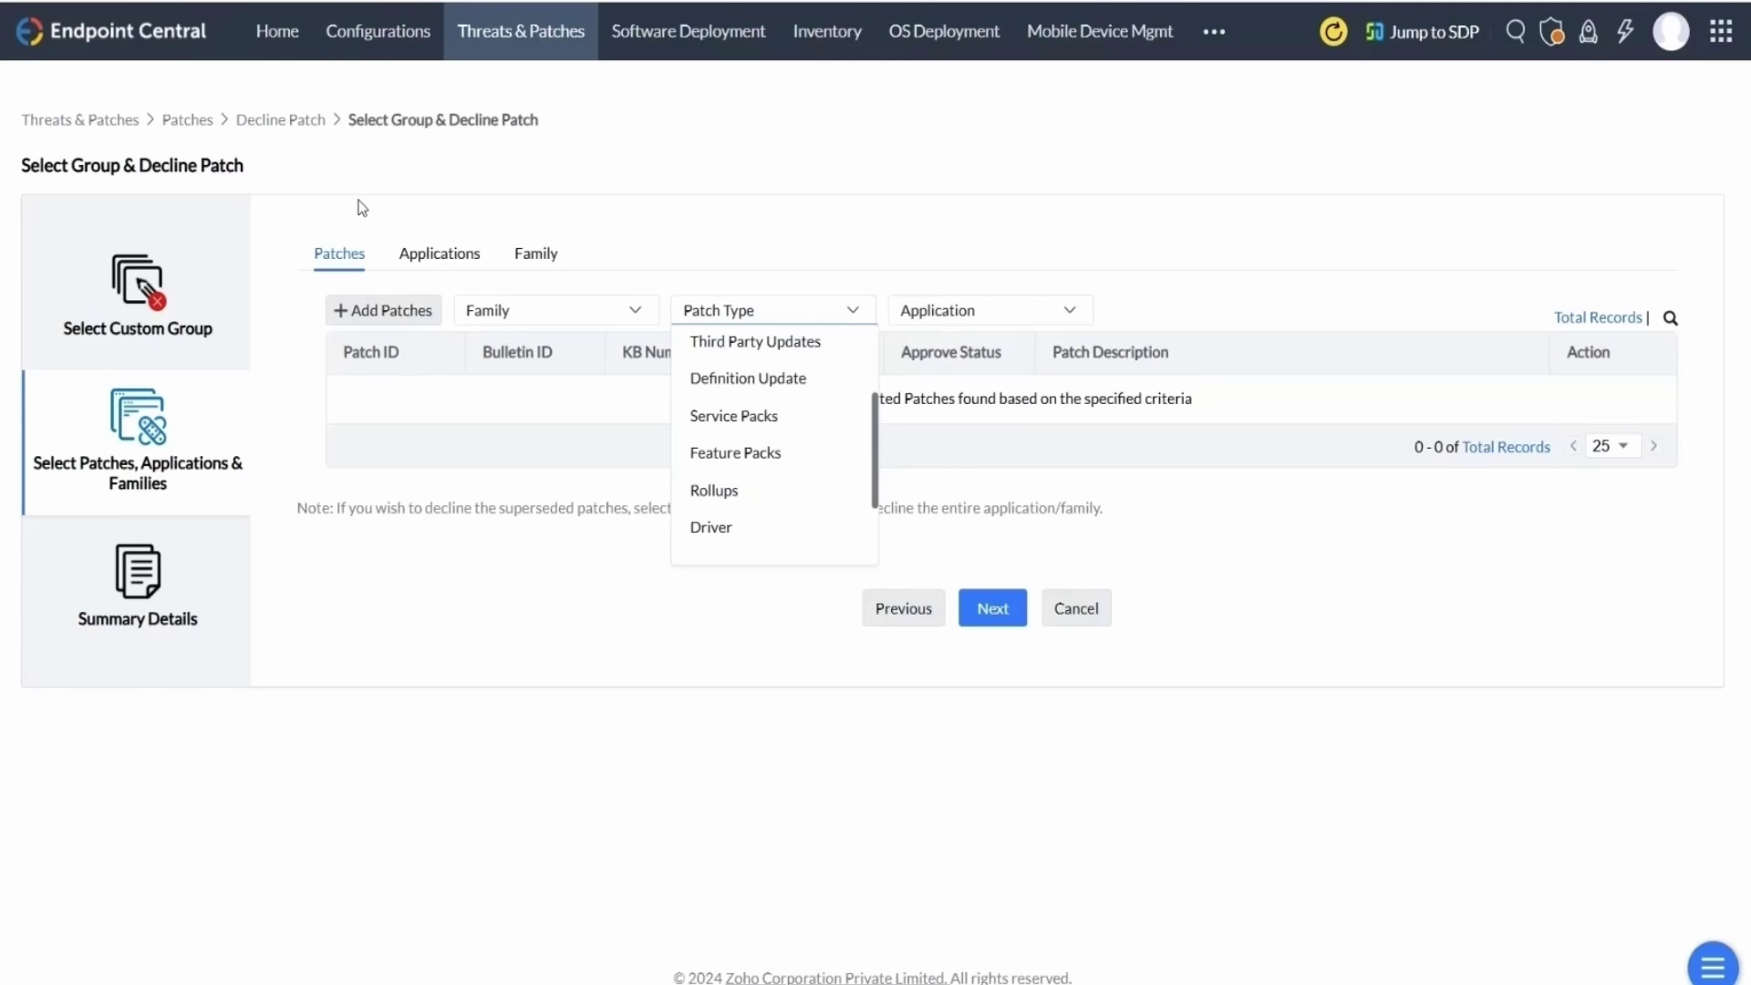
pyautogui.click(273, 56)
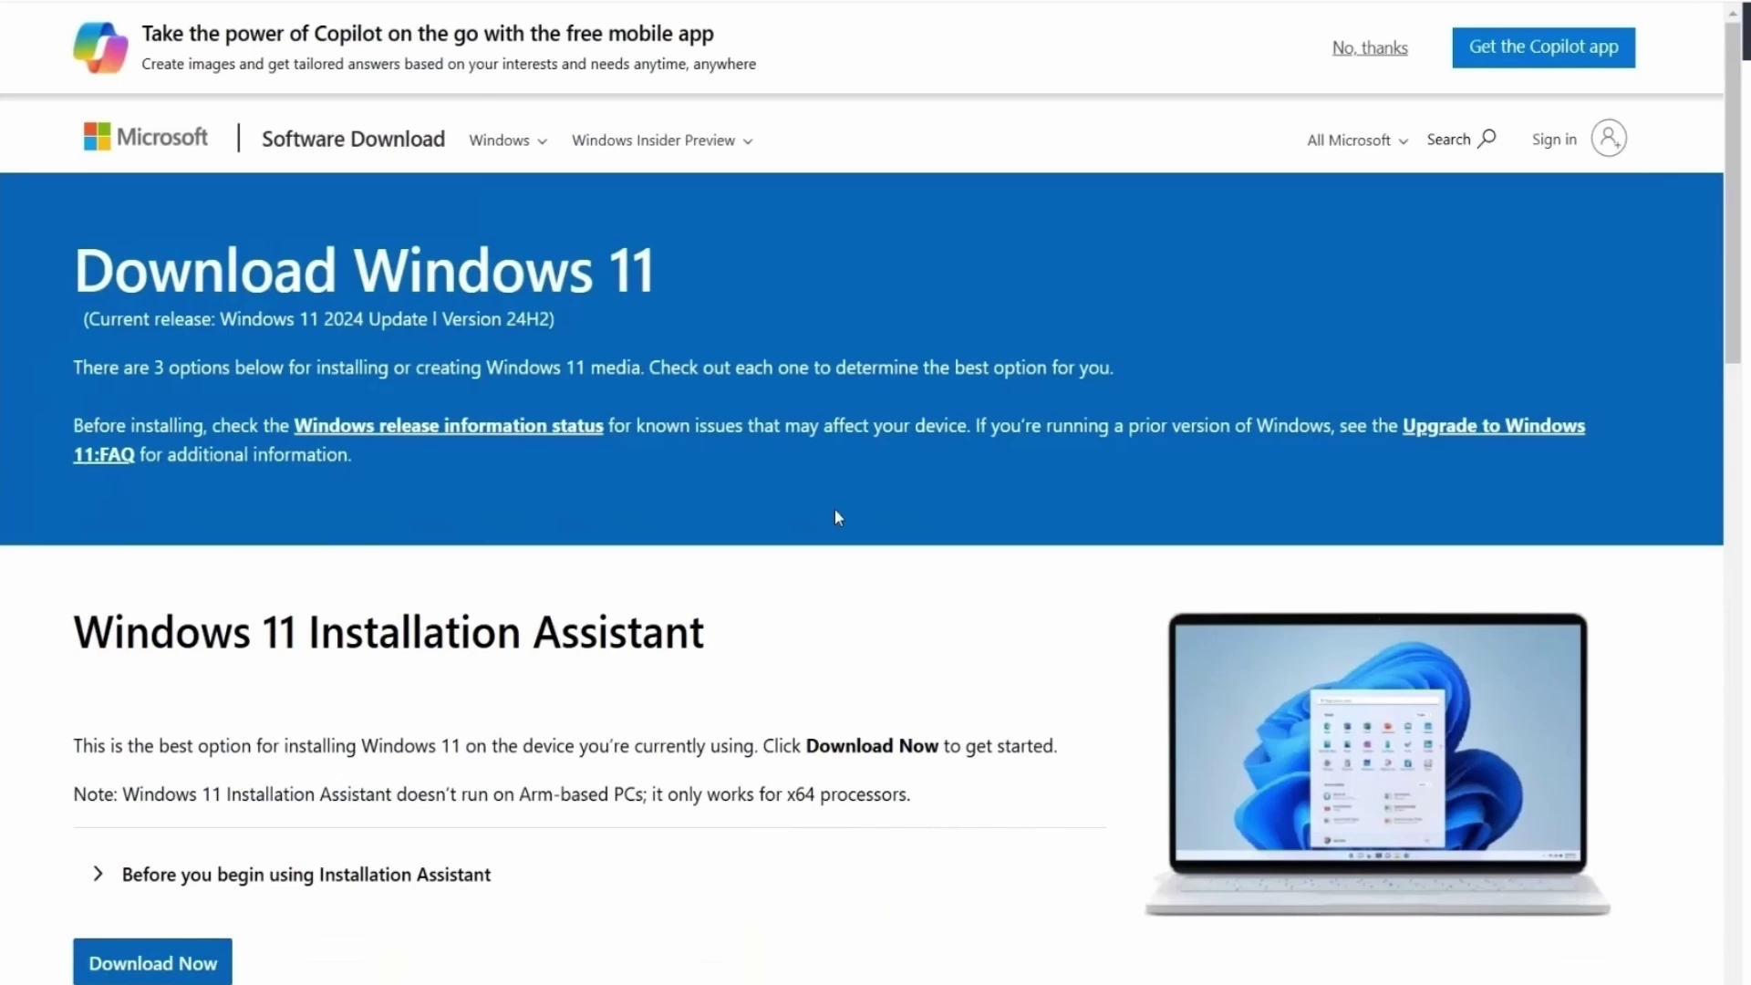
pyautogui.scroll(-15, 867, 511)
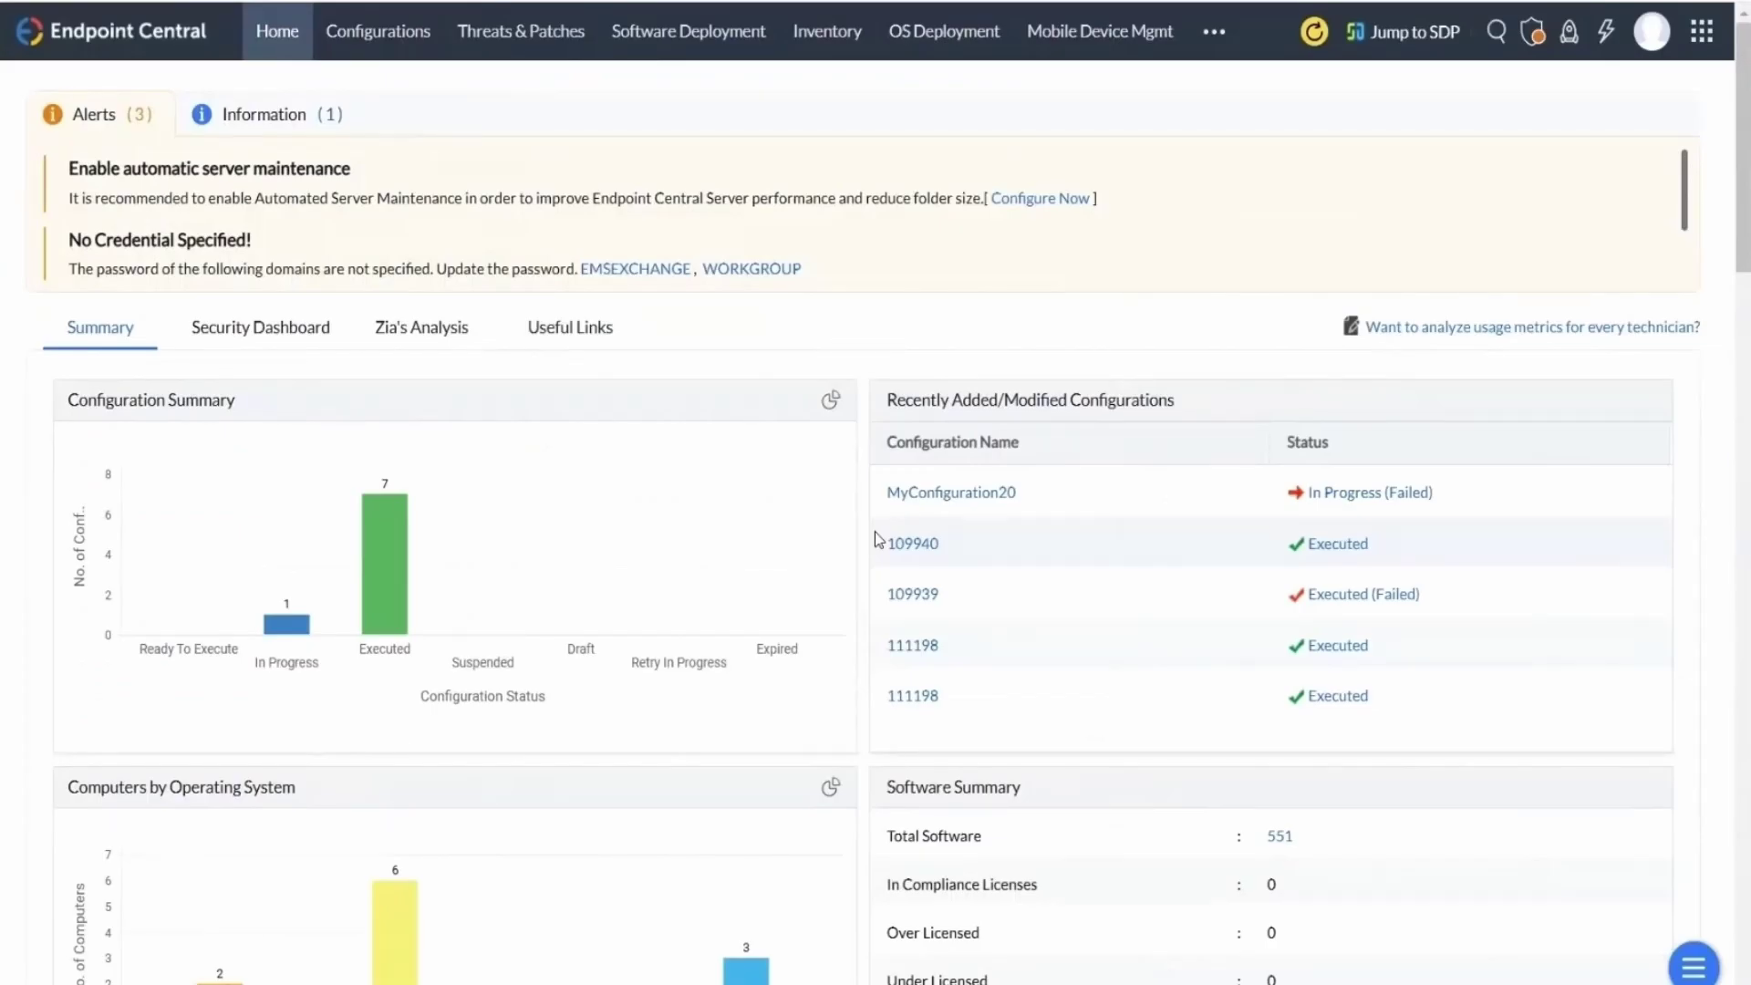
# Step: Go to Threats & Patches > Patches > Downloaded Patches > Upload Patches
pyautogui.click(546, 37)
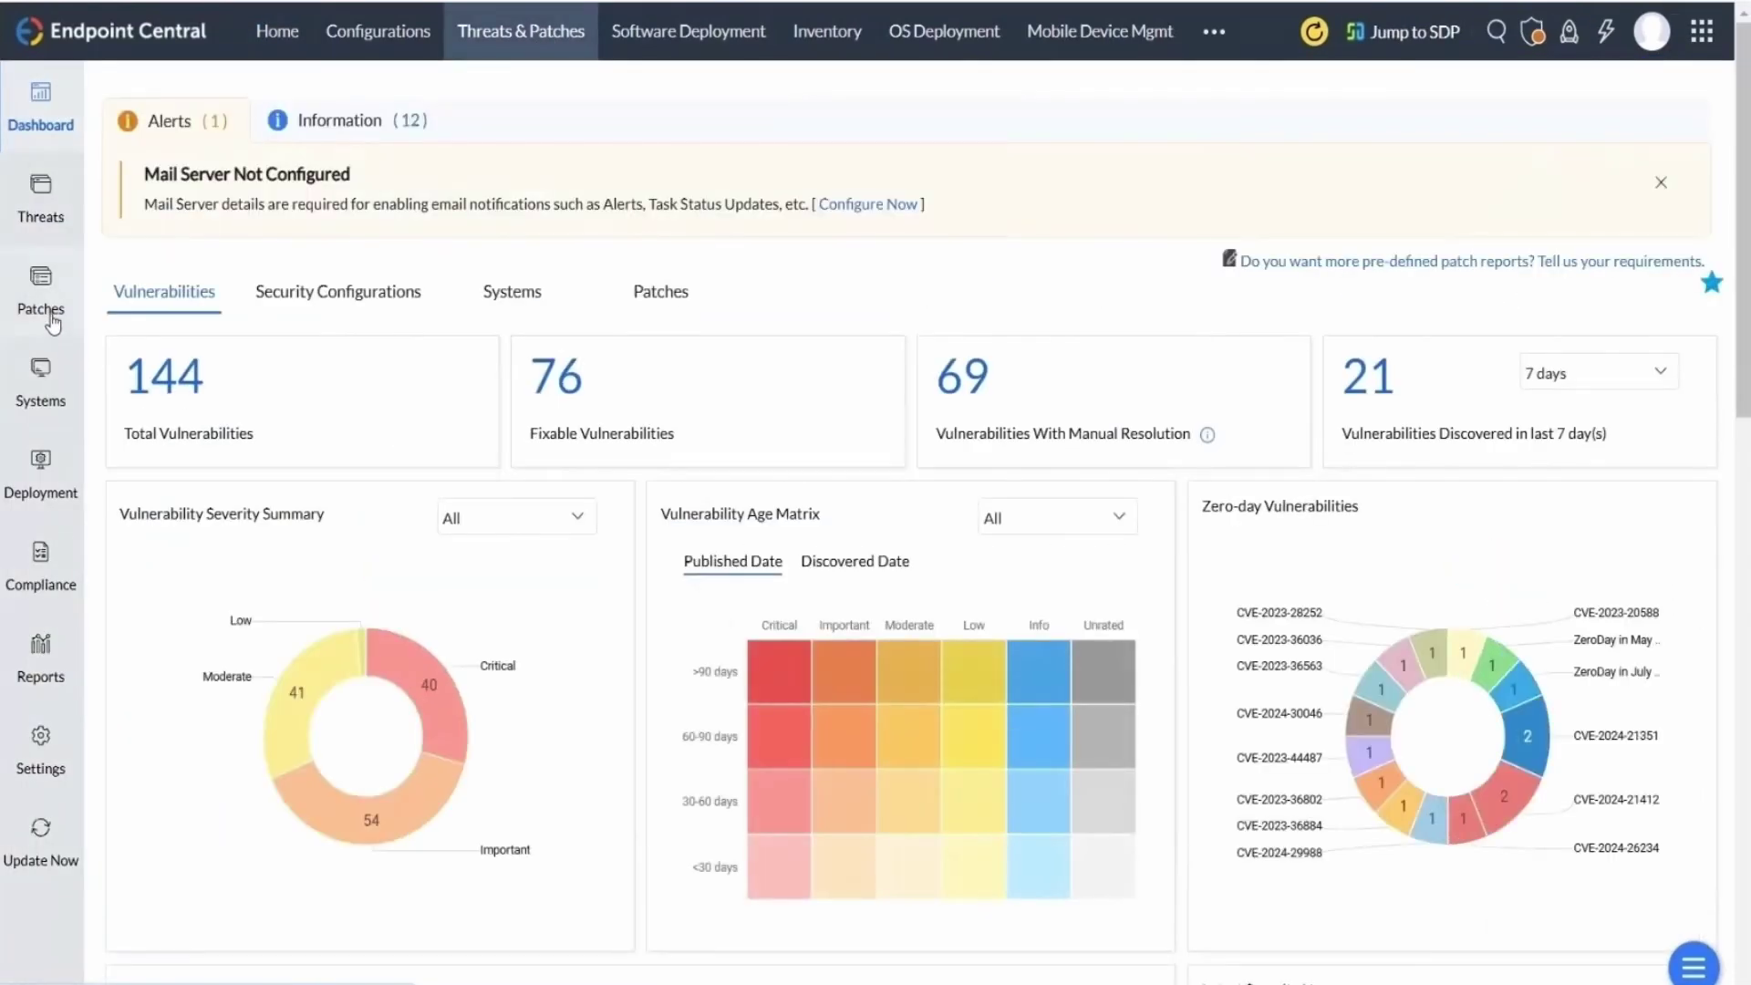
pyautogui.click(41, 301)
pyautogui.click(193, 438)
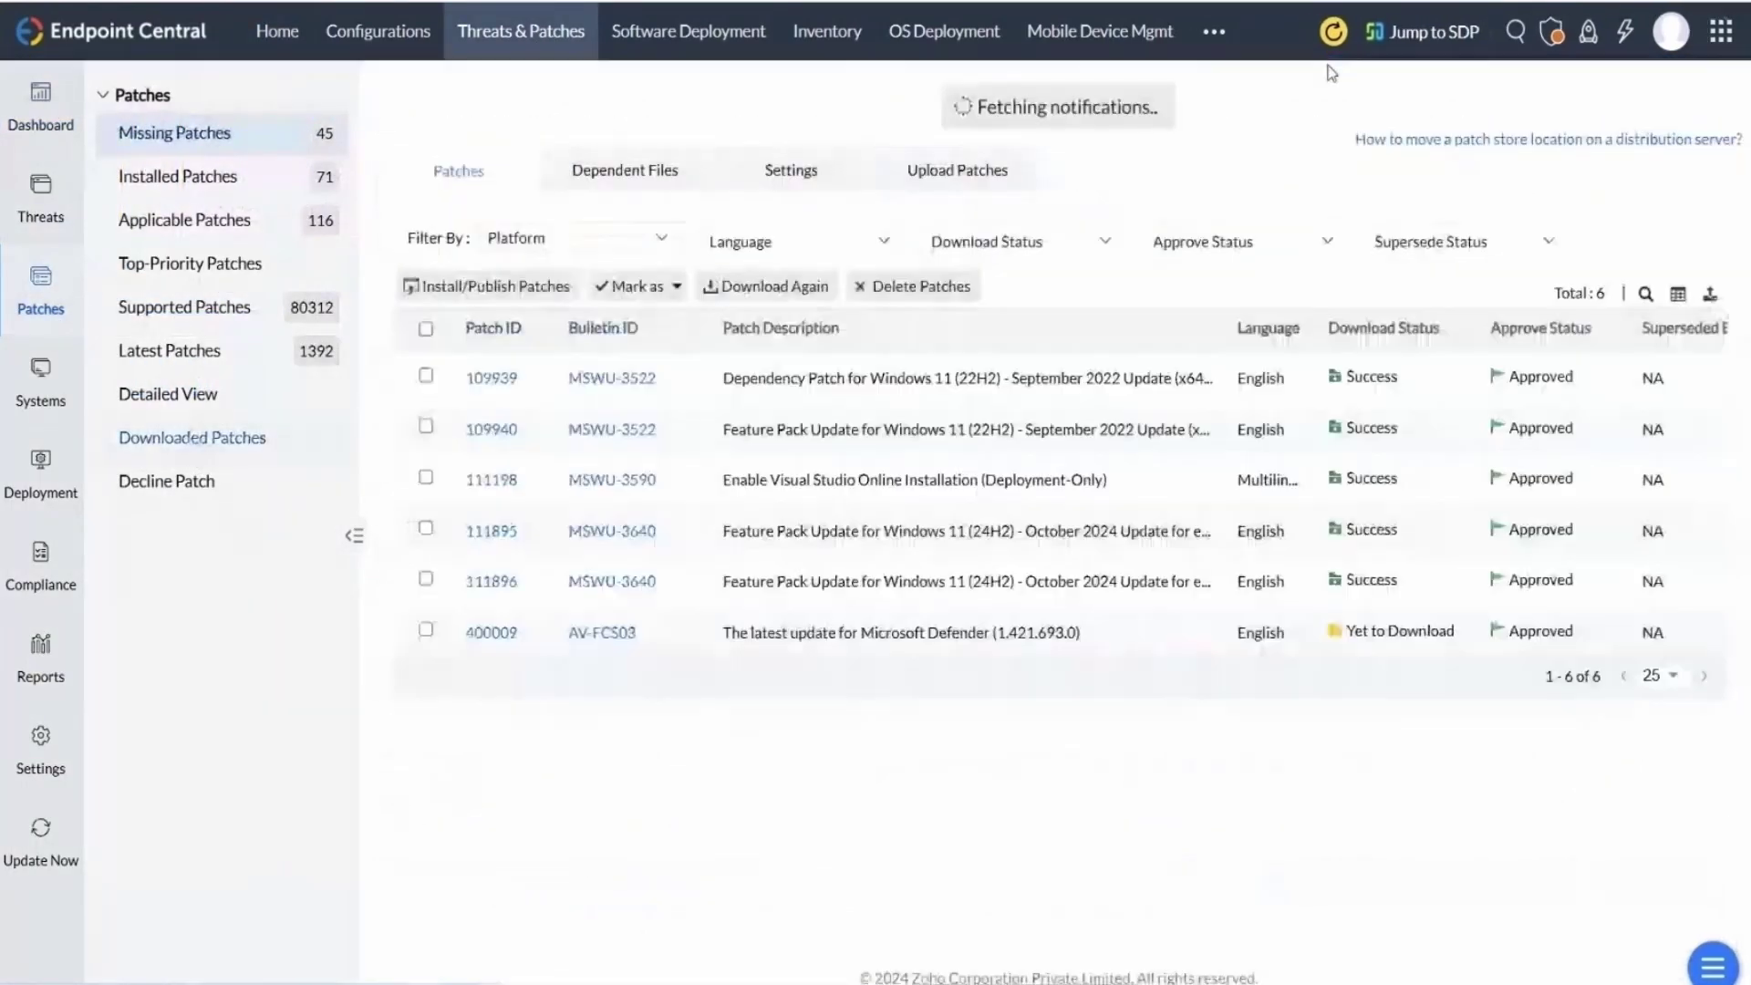
pyautogui.click(977, 130)
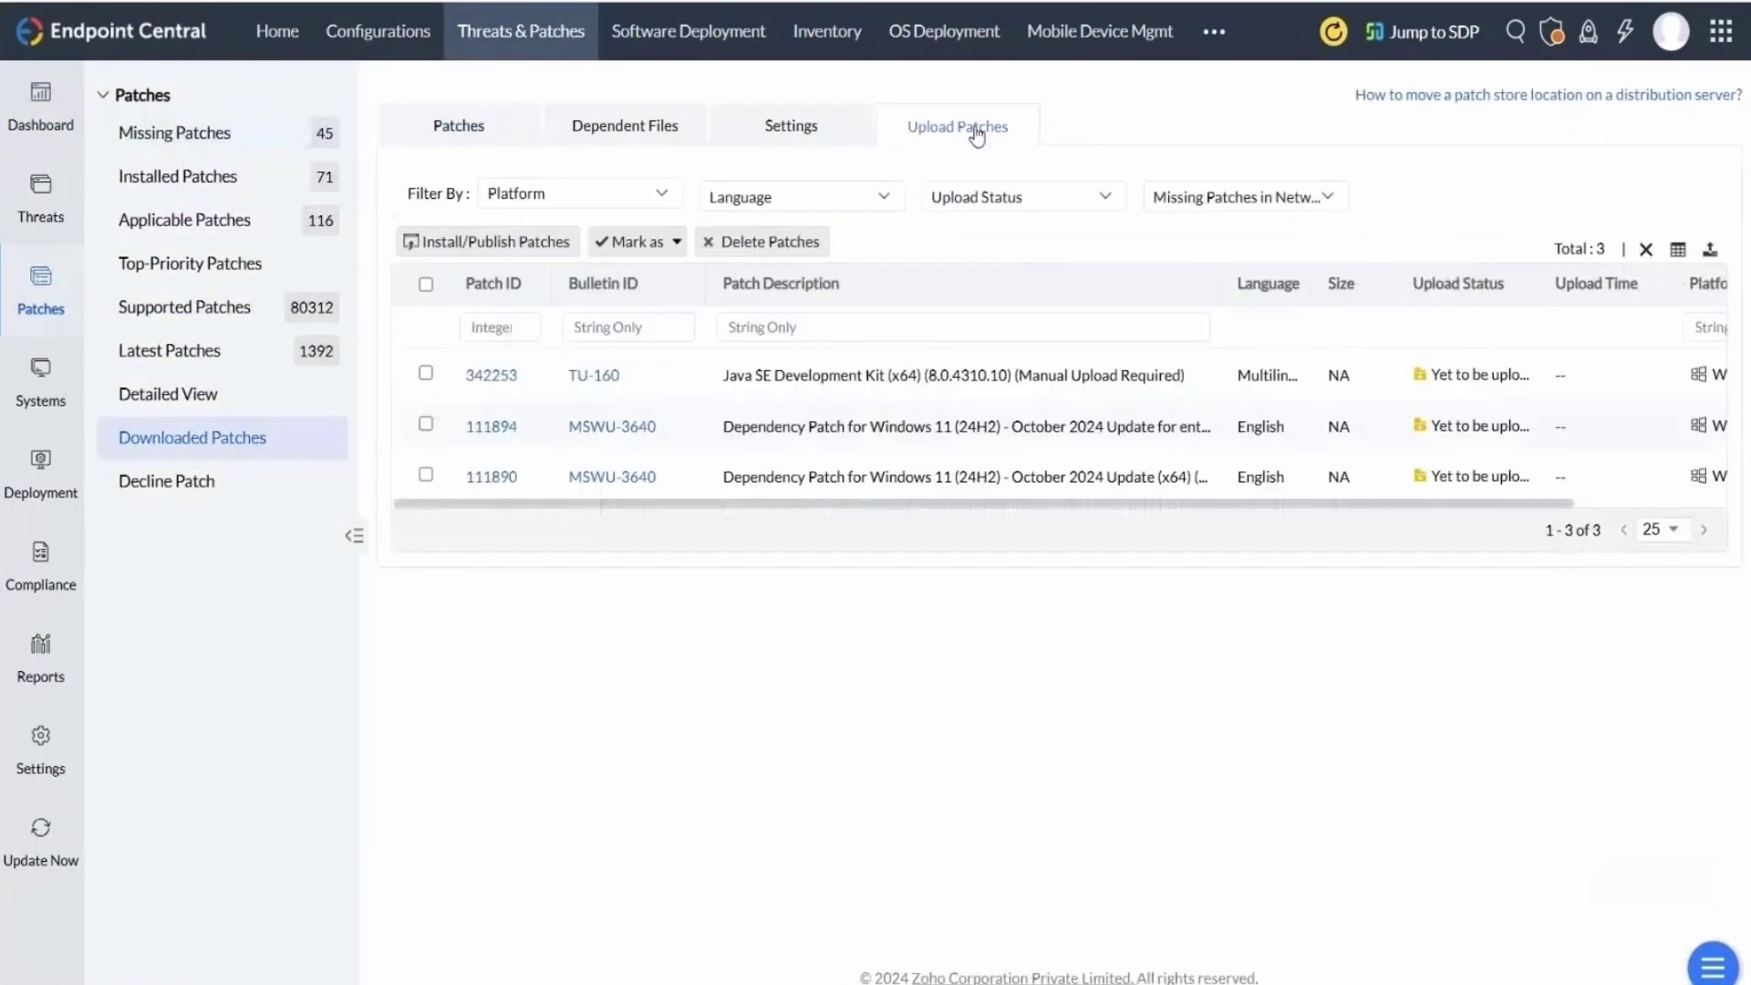
# Step: Show All Patches, filter Patch ID by 11894, and select patch 111894
pyautogui.click(1186, 199)
pyautogui.click(1191, 239)
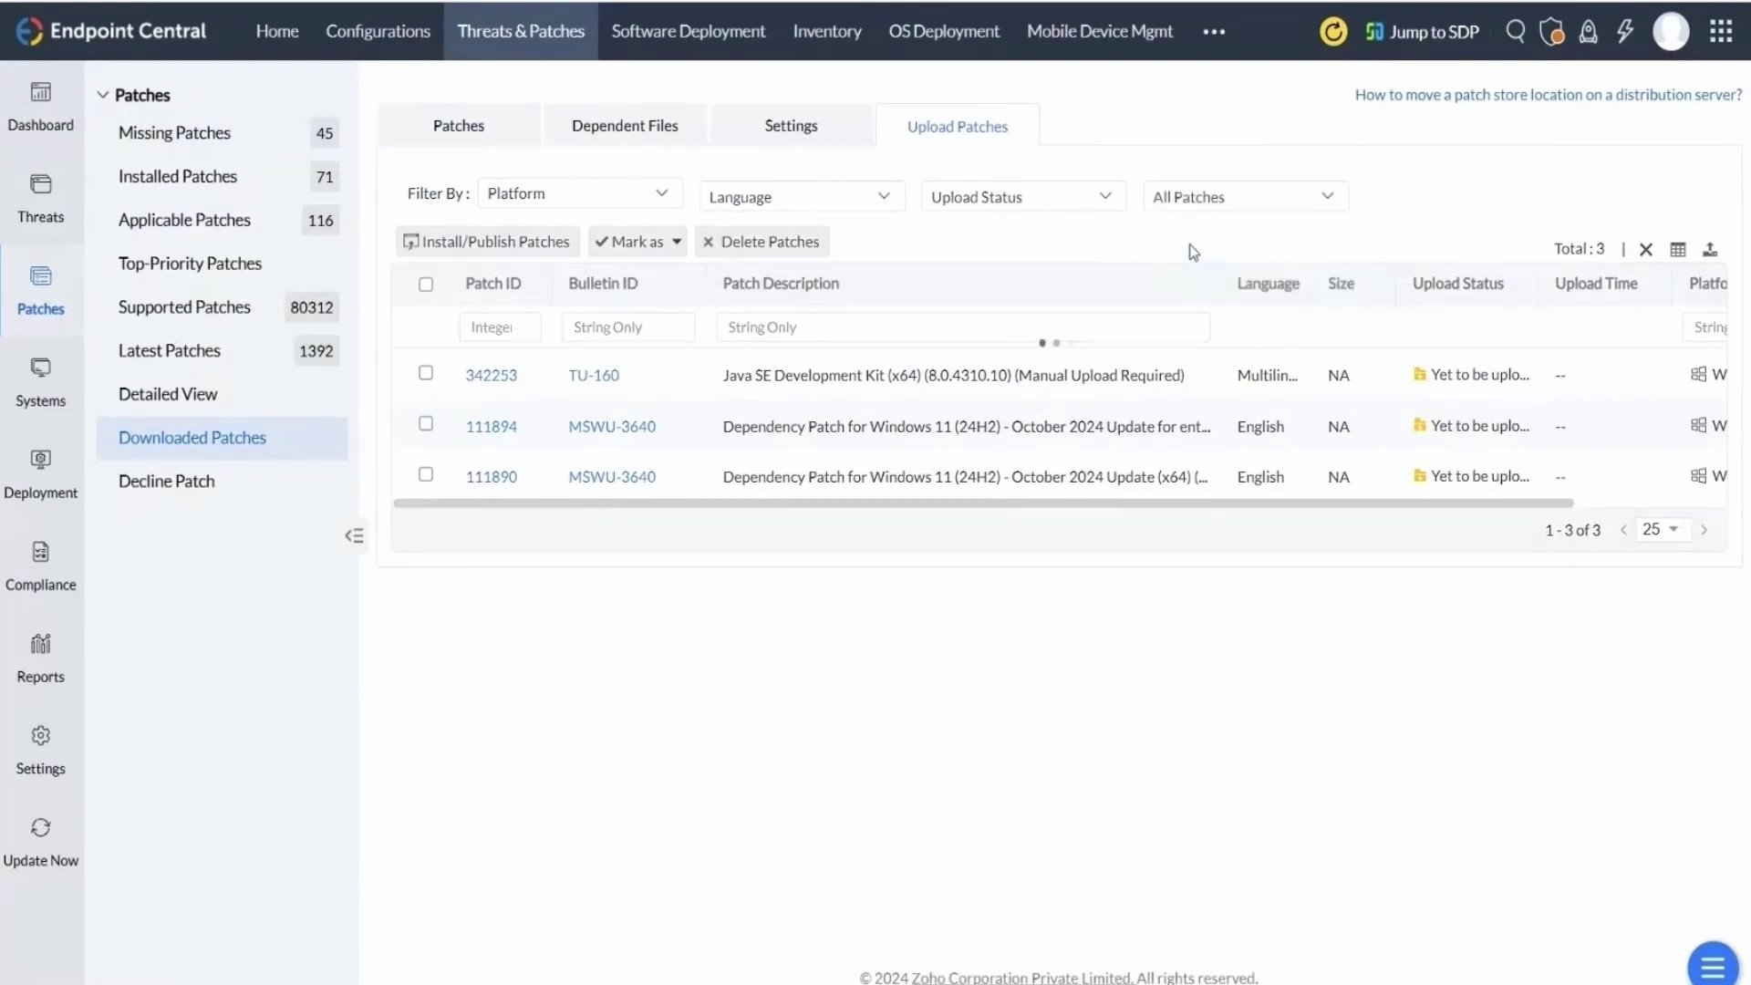
pyautogui.click(1629, 251)
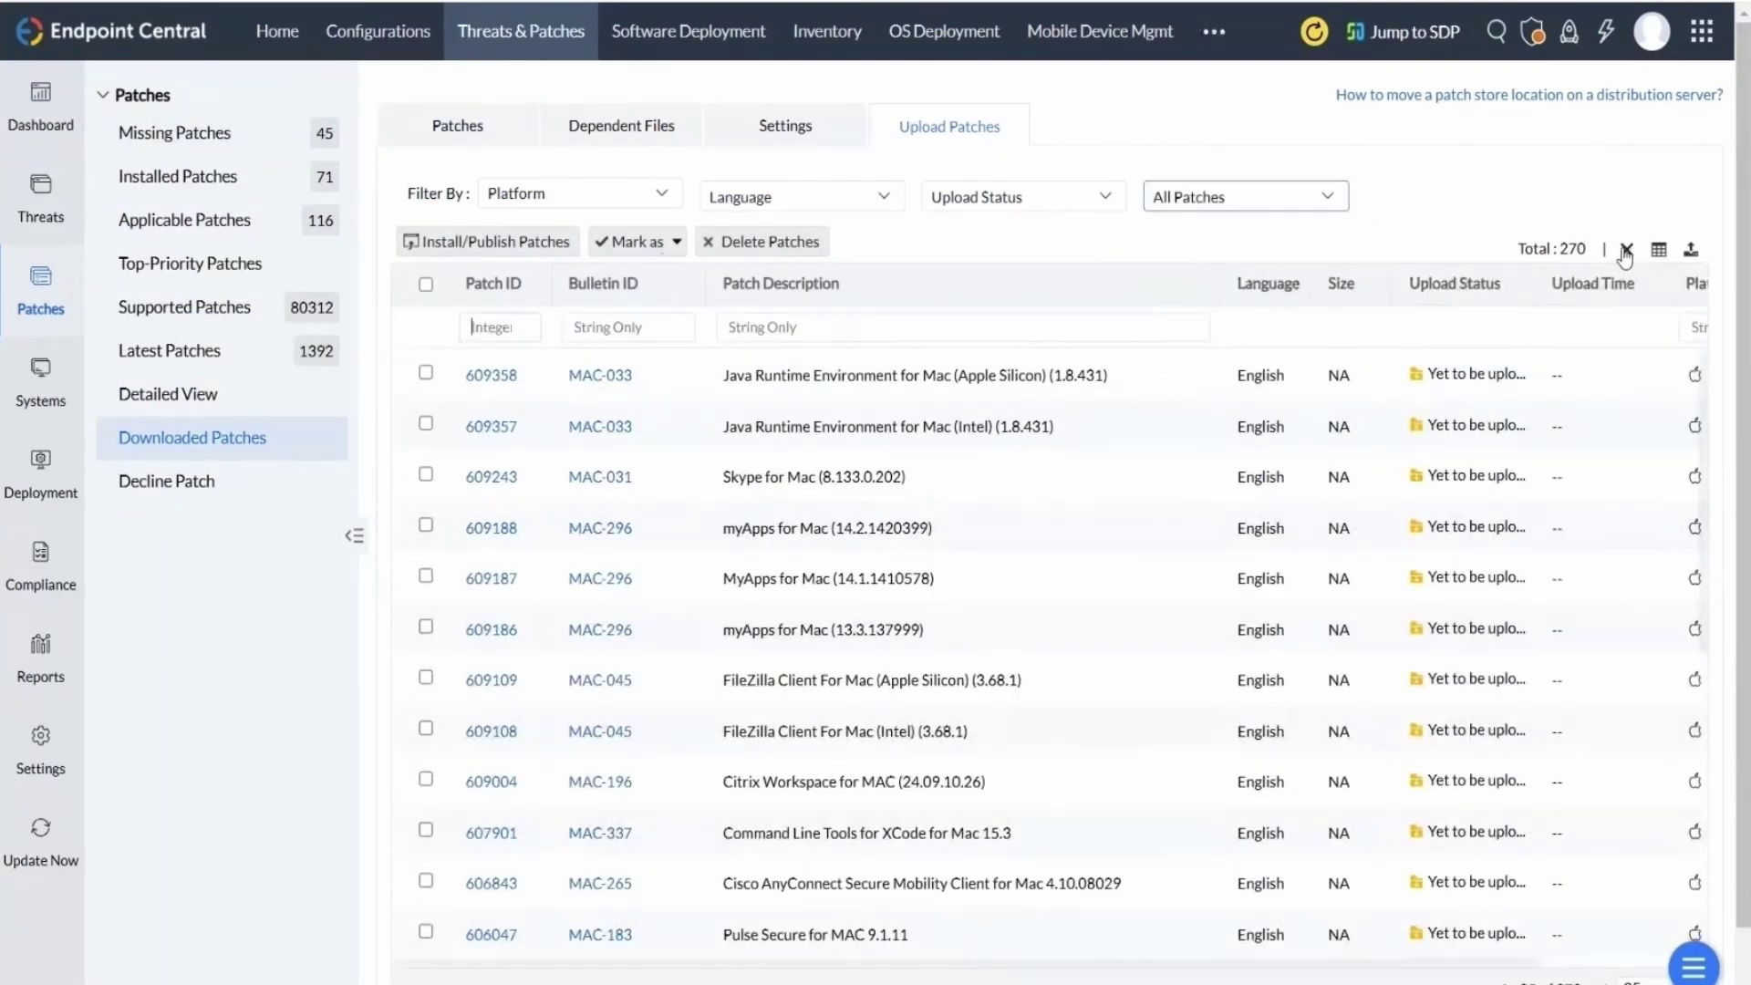
pyautogui.write('11894')
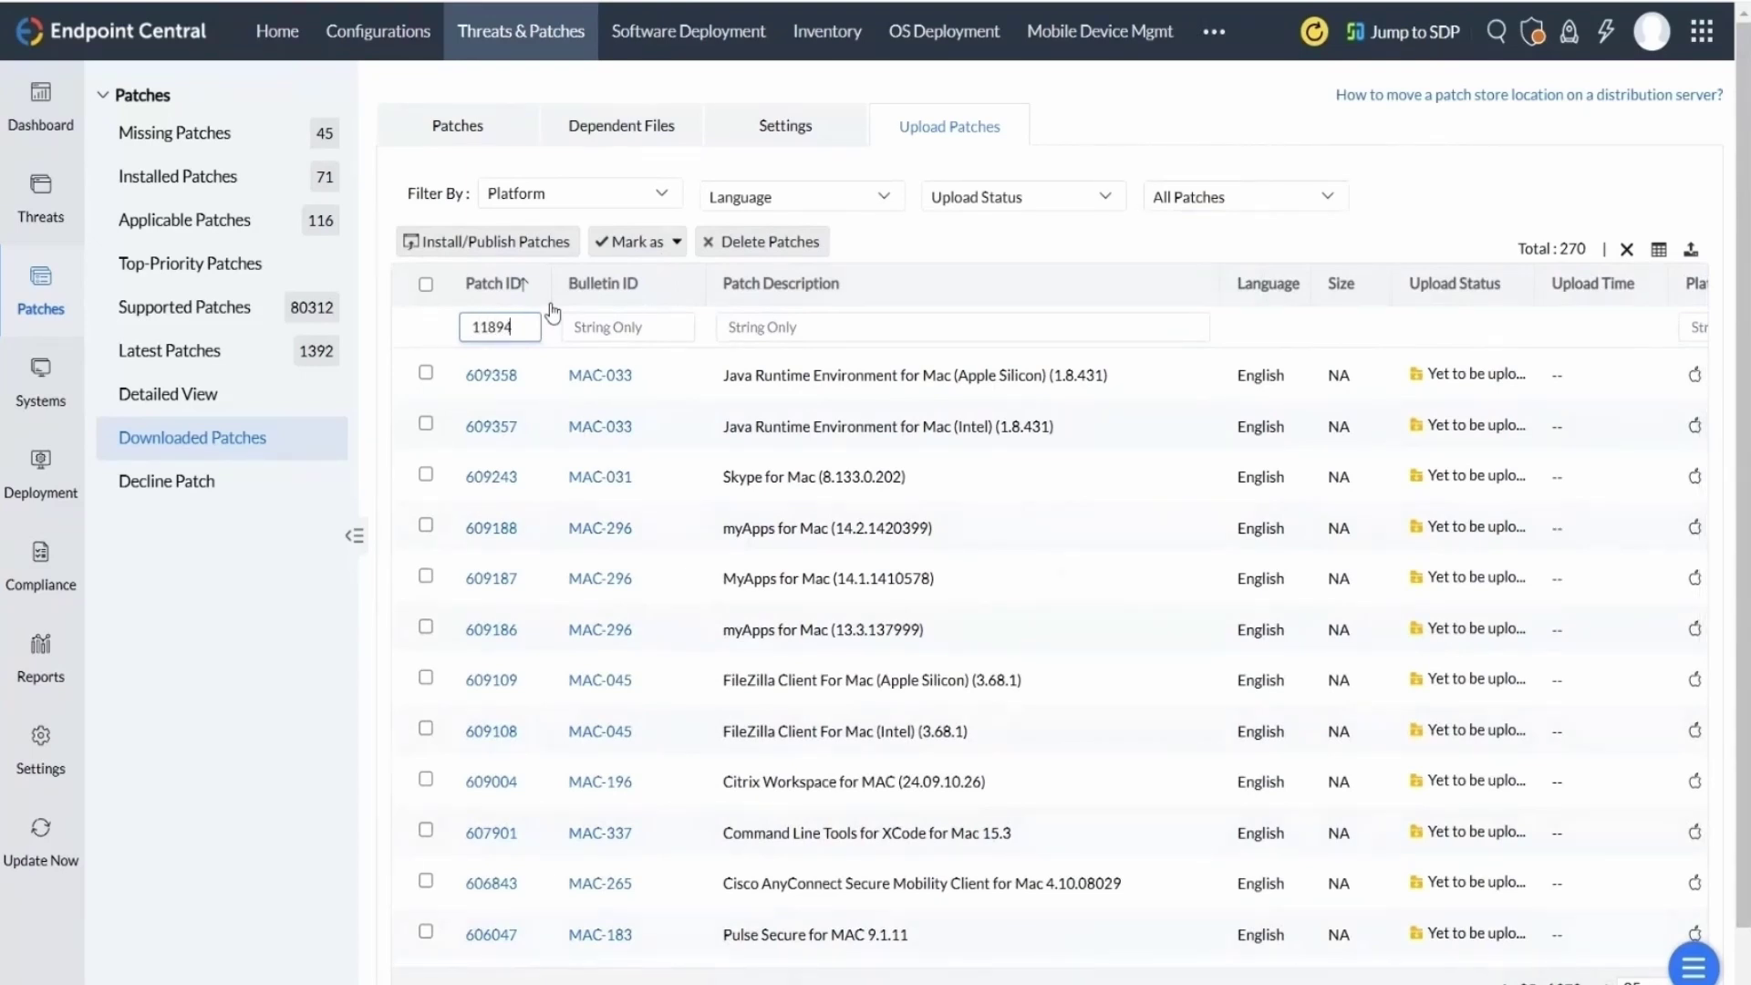
pyautogui.press('Return')
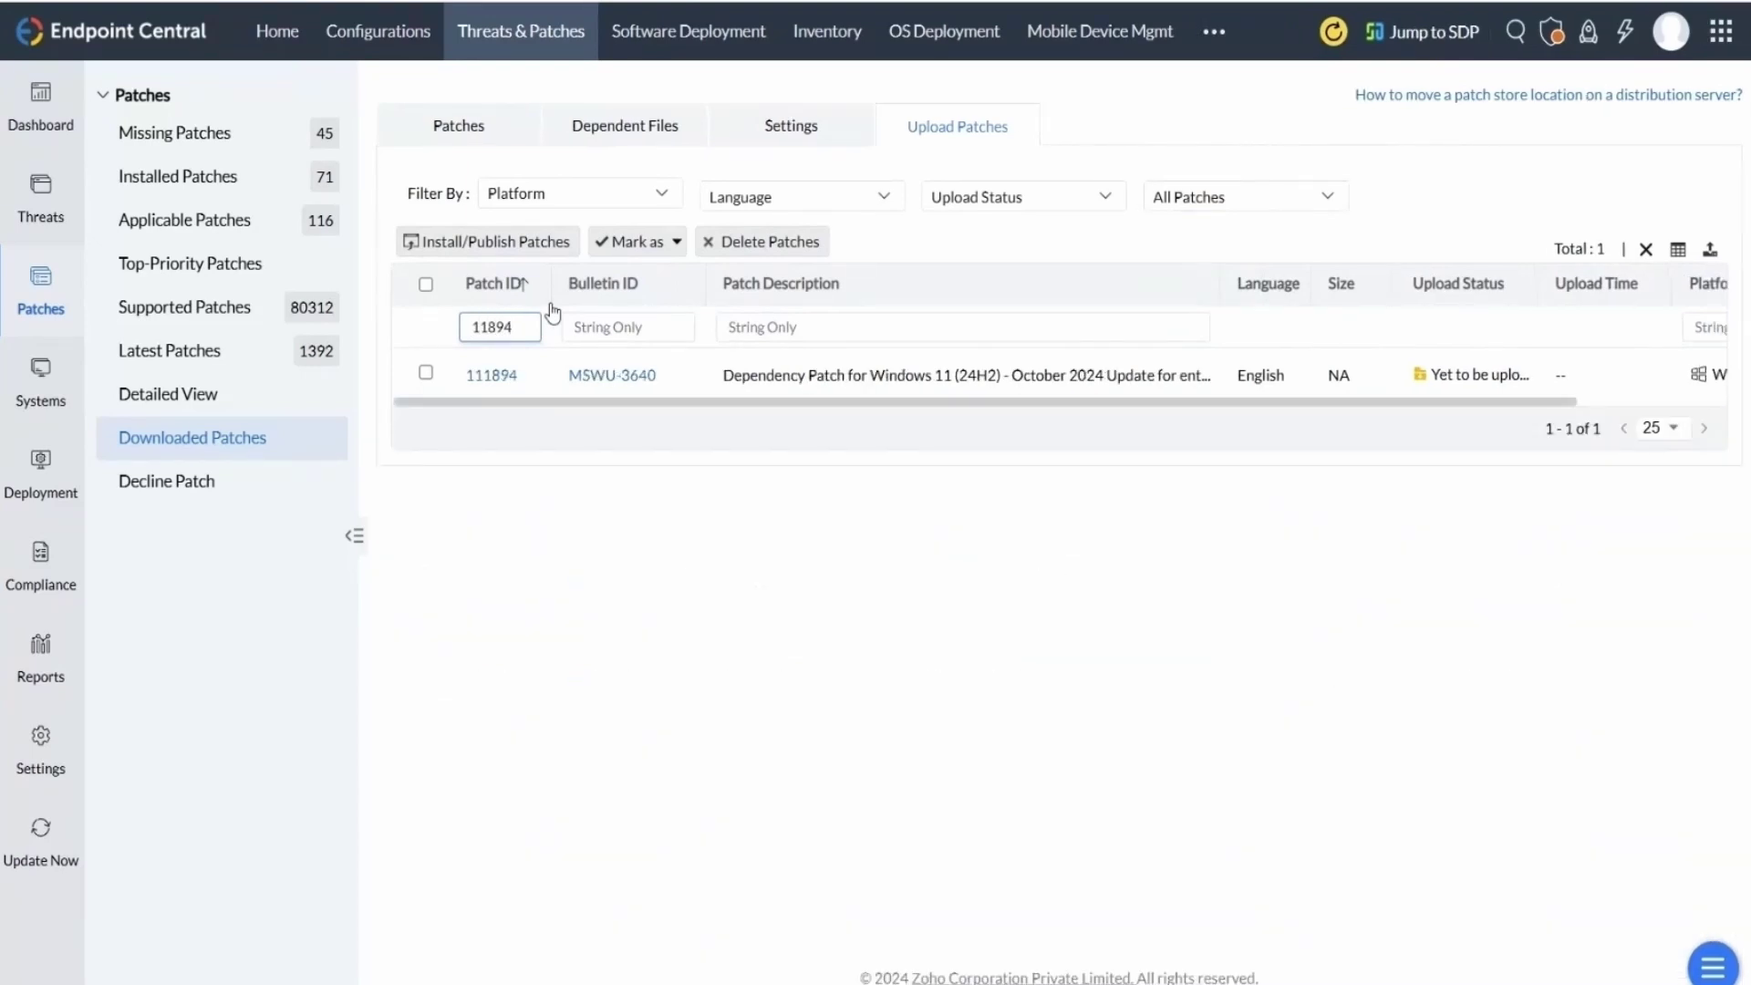
pyautogui.click(426, 376)
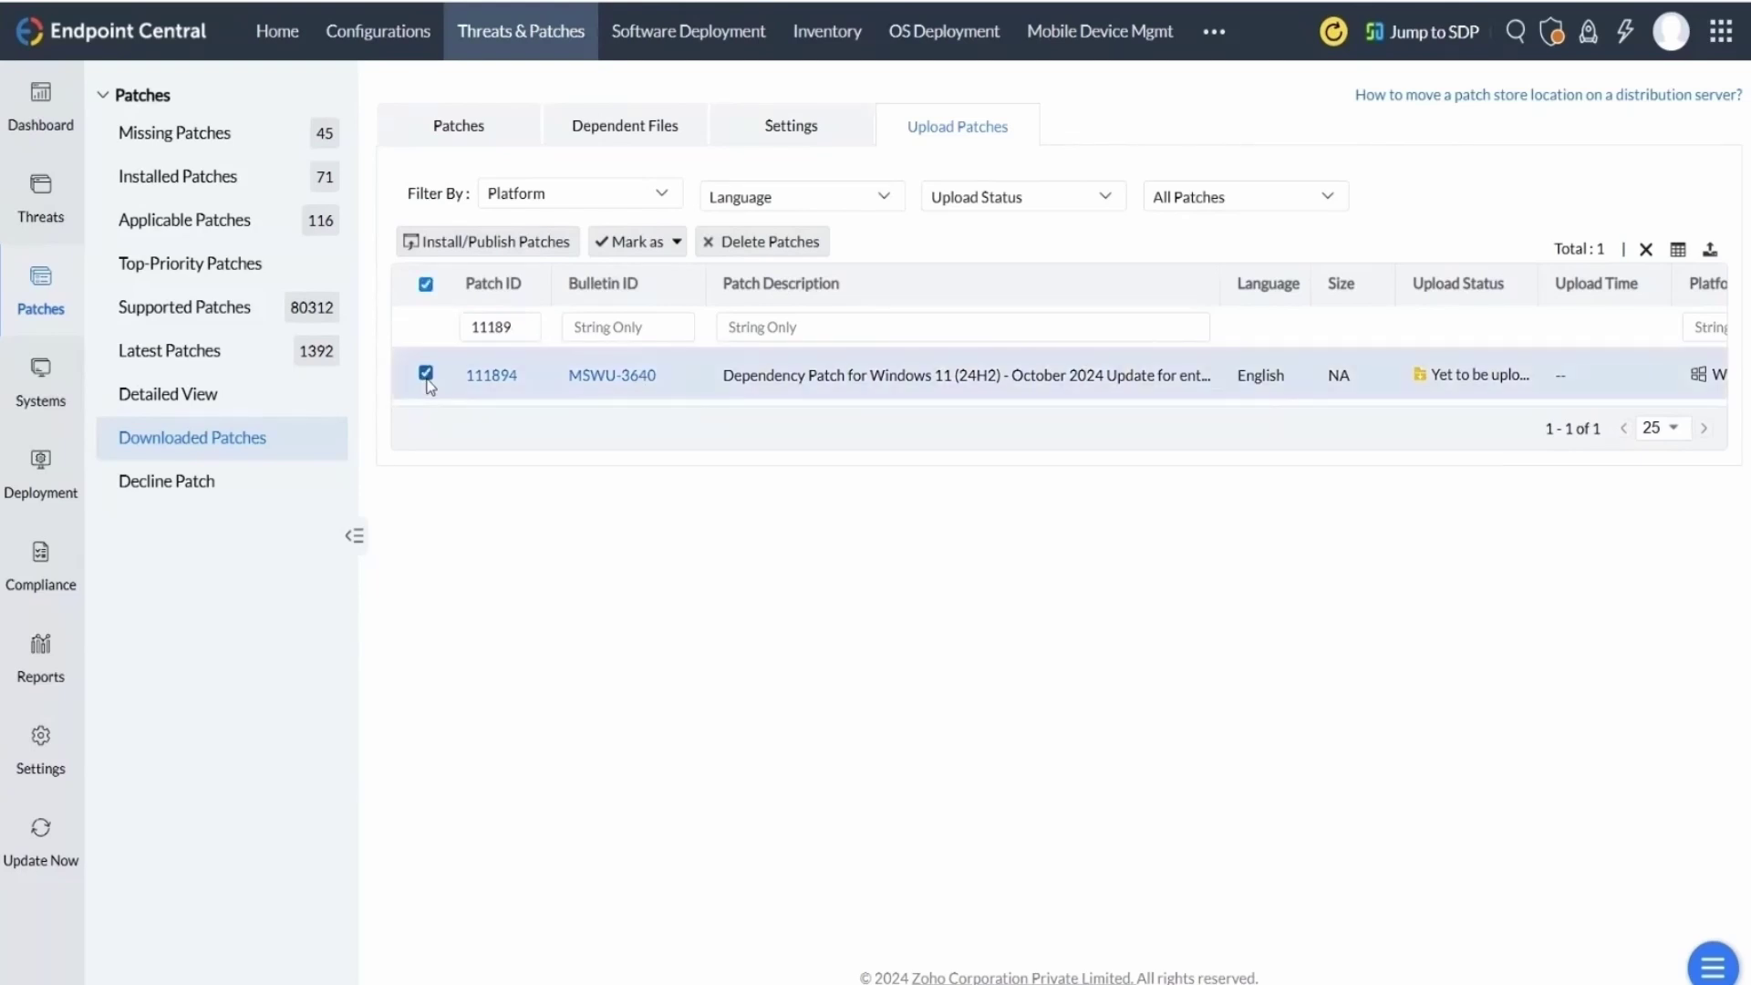
pyautogui.hscroll(2, 967, 374)
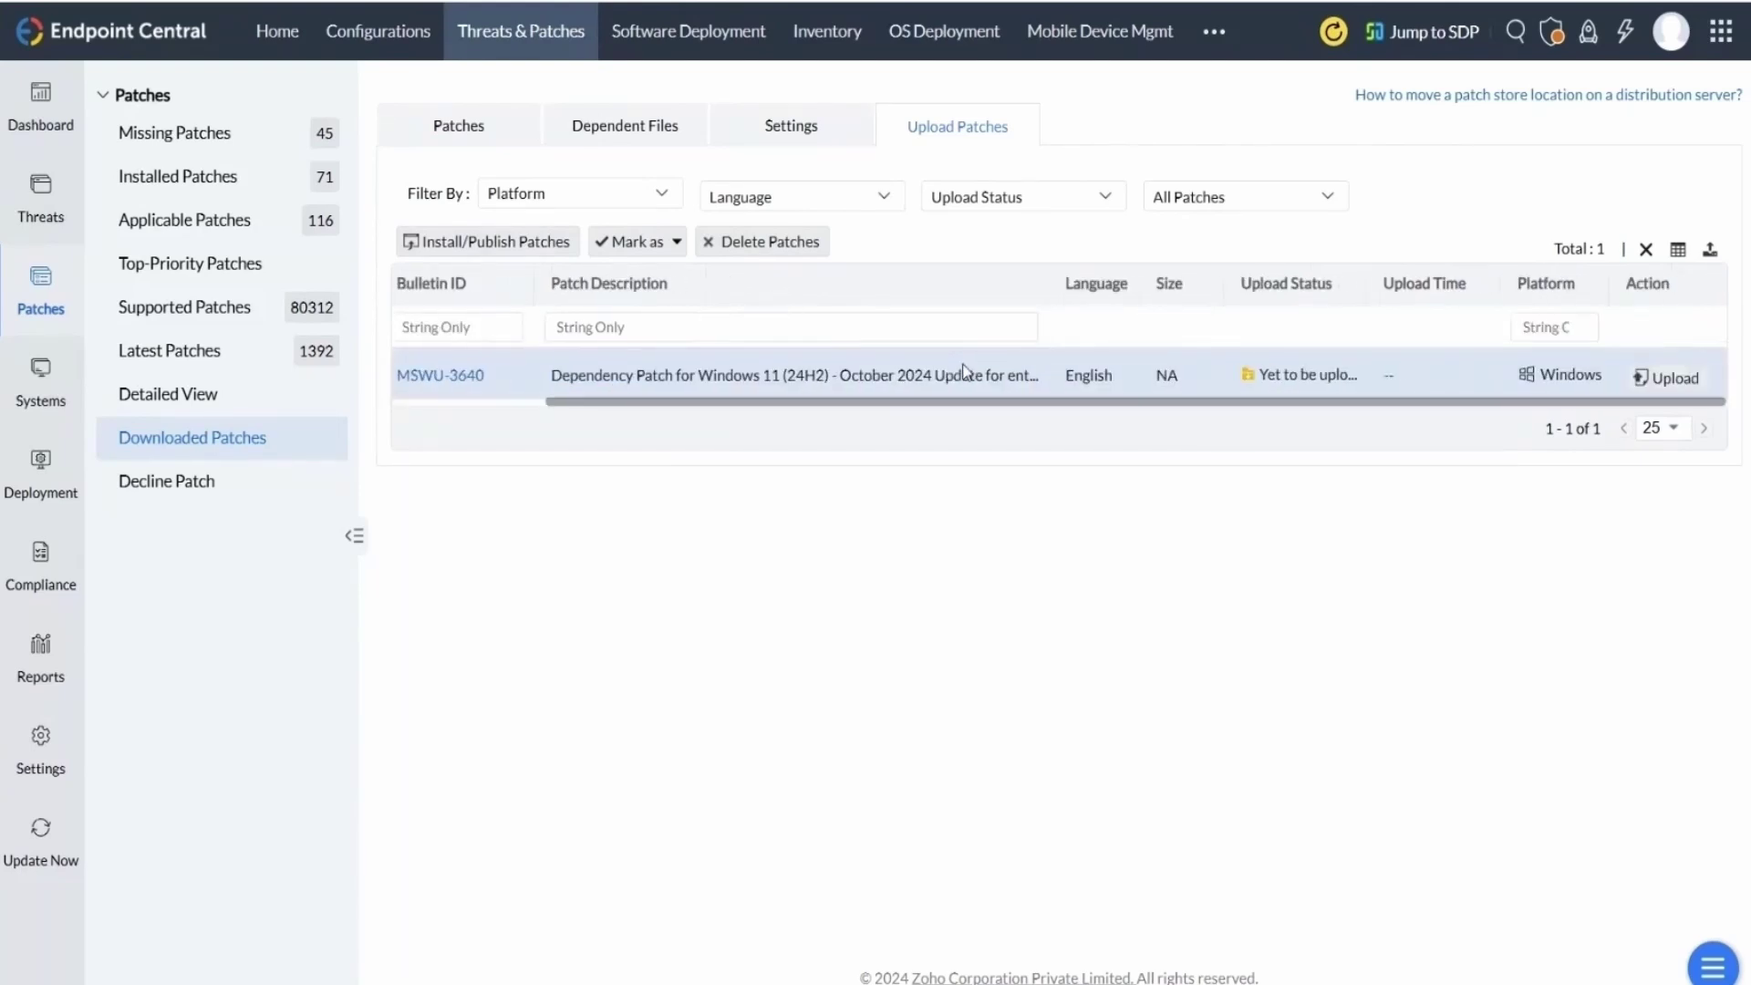
# Step: Upload windows.iso from the Desktop for patch 111894 with its saved MD5 checksum
pyautogui.click(1665, 377)
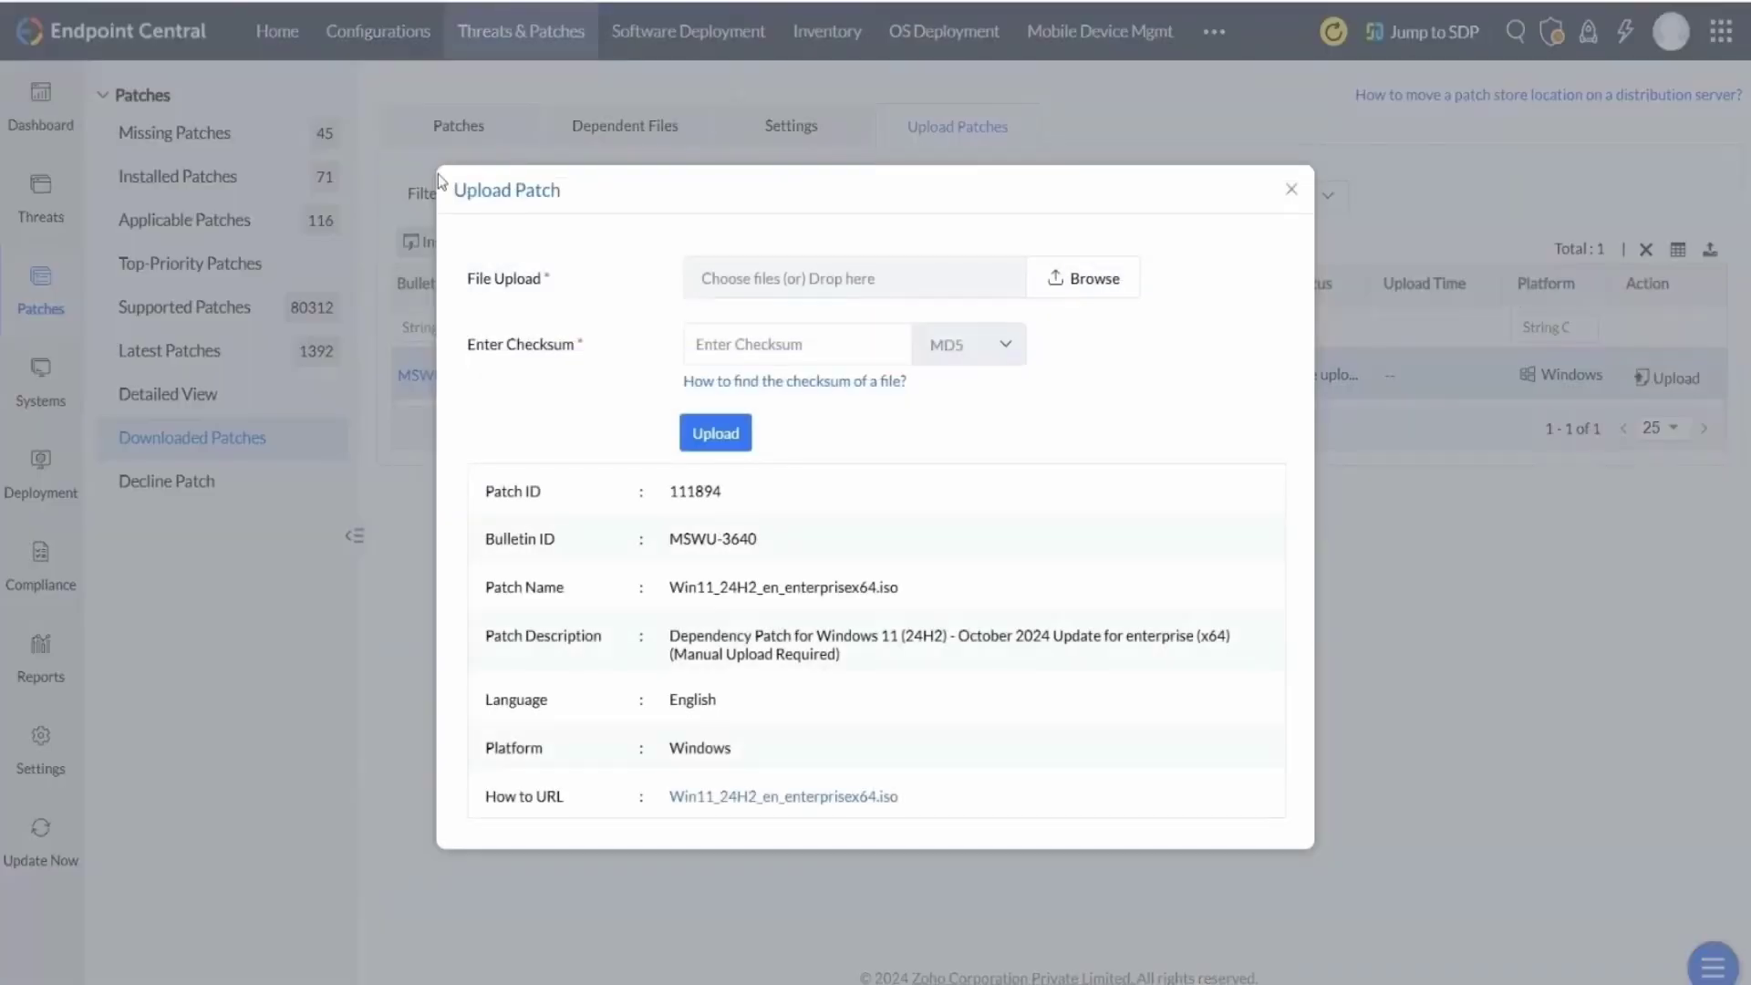
pyautogui.click(722, 276)
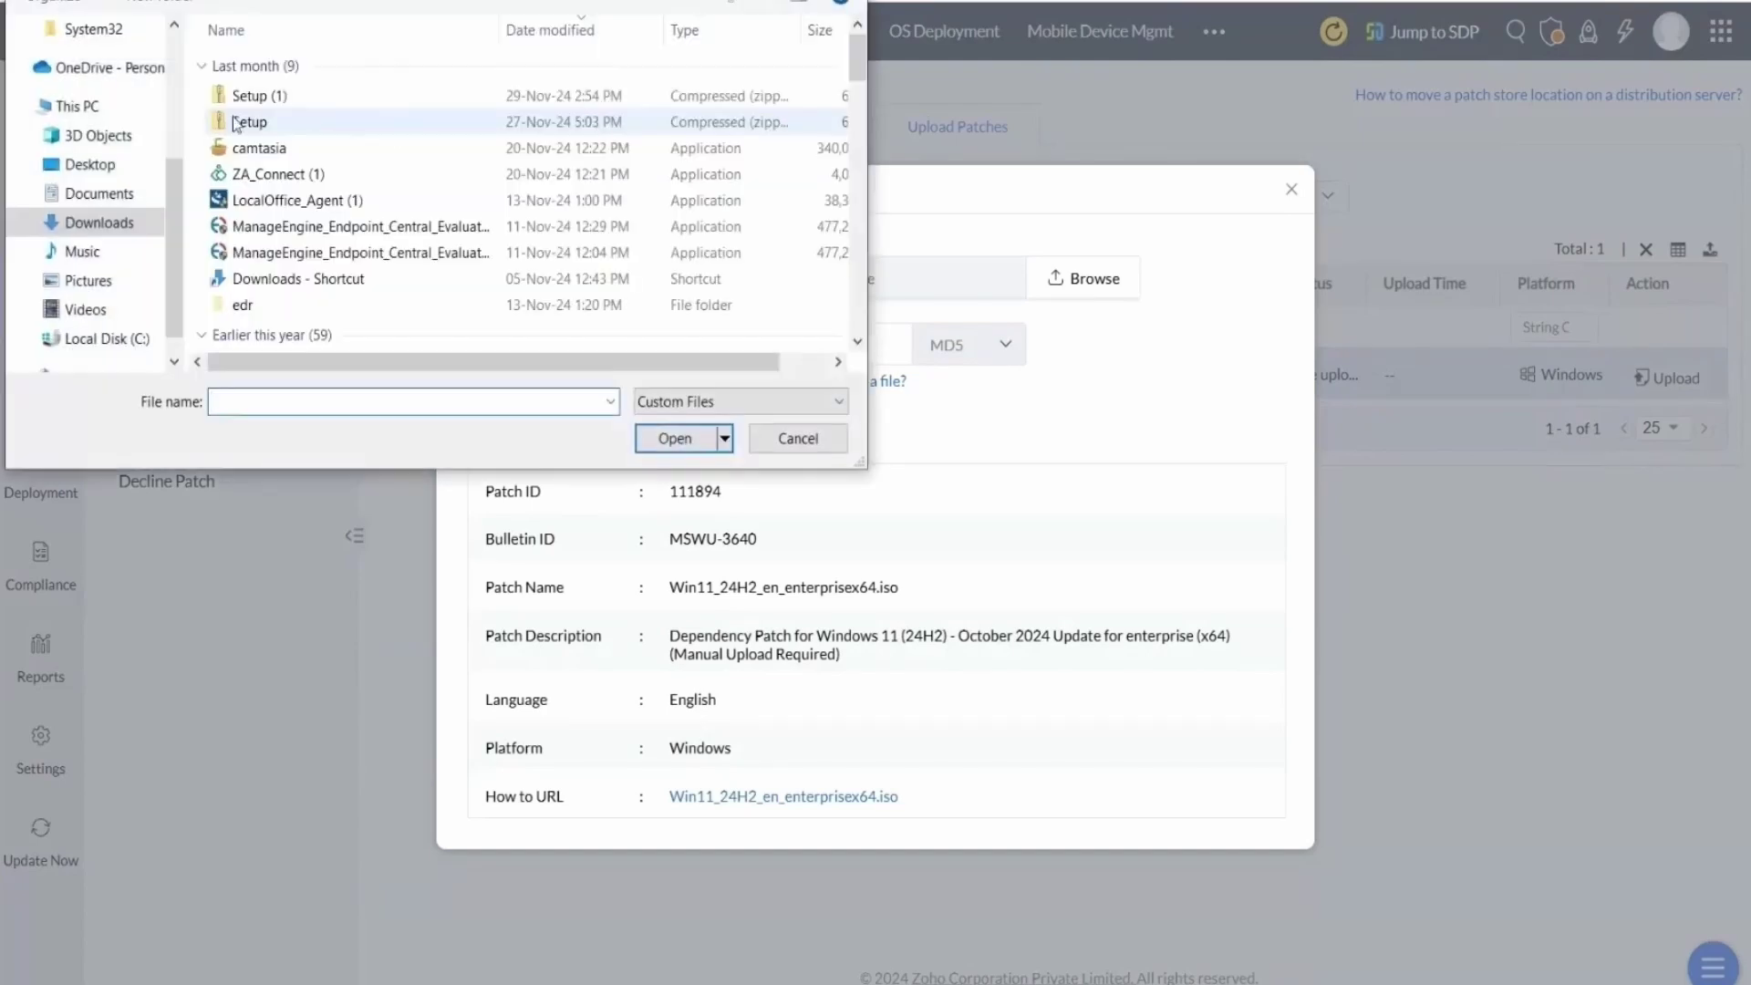
pyautogui.scroll(1, 106, 117)
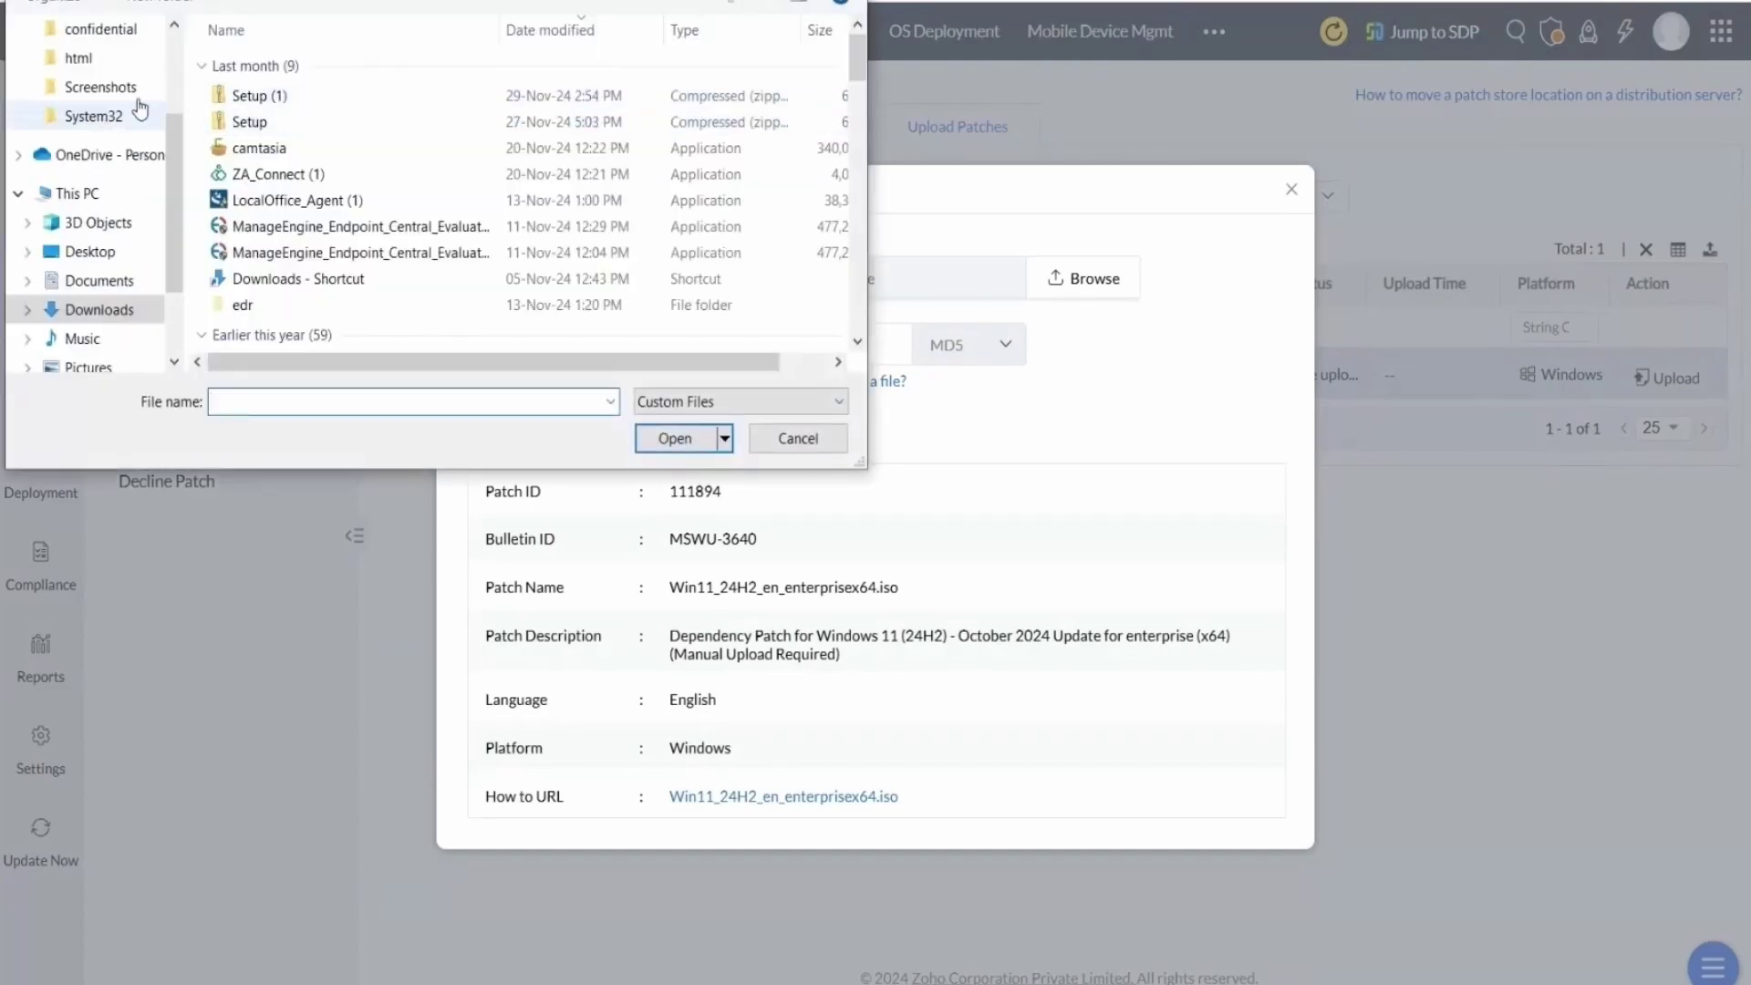
pyautogui.click(96, 263)
pyautogui.doubleClick(544, 62)
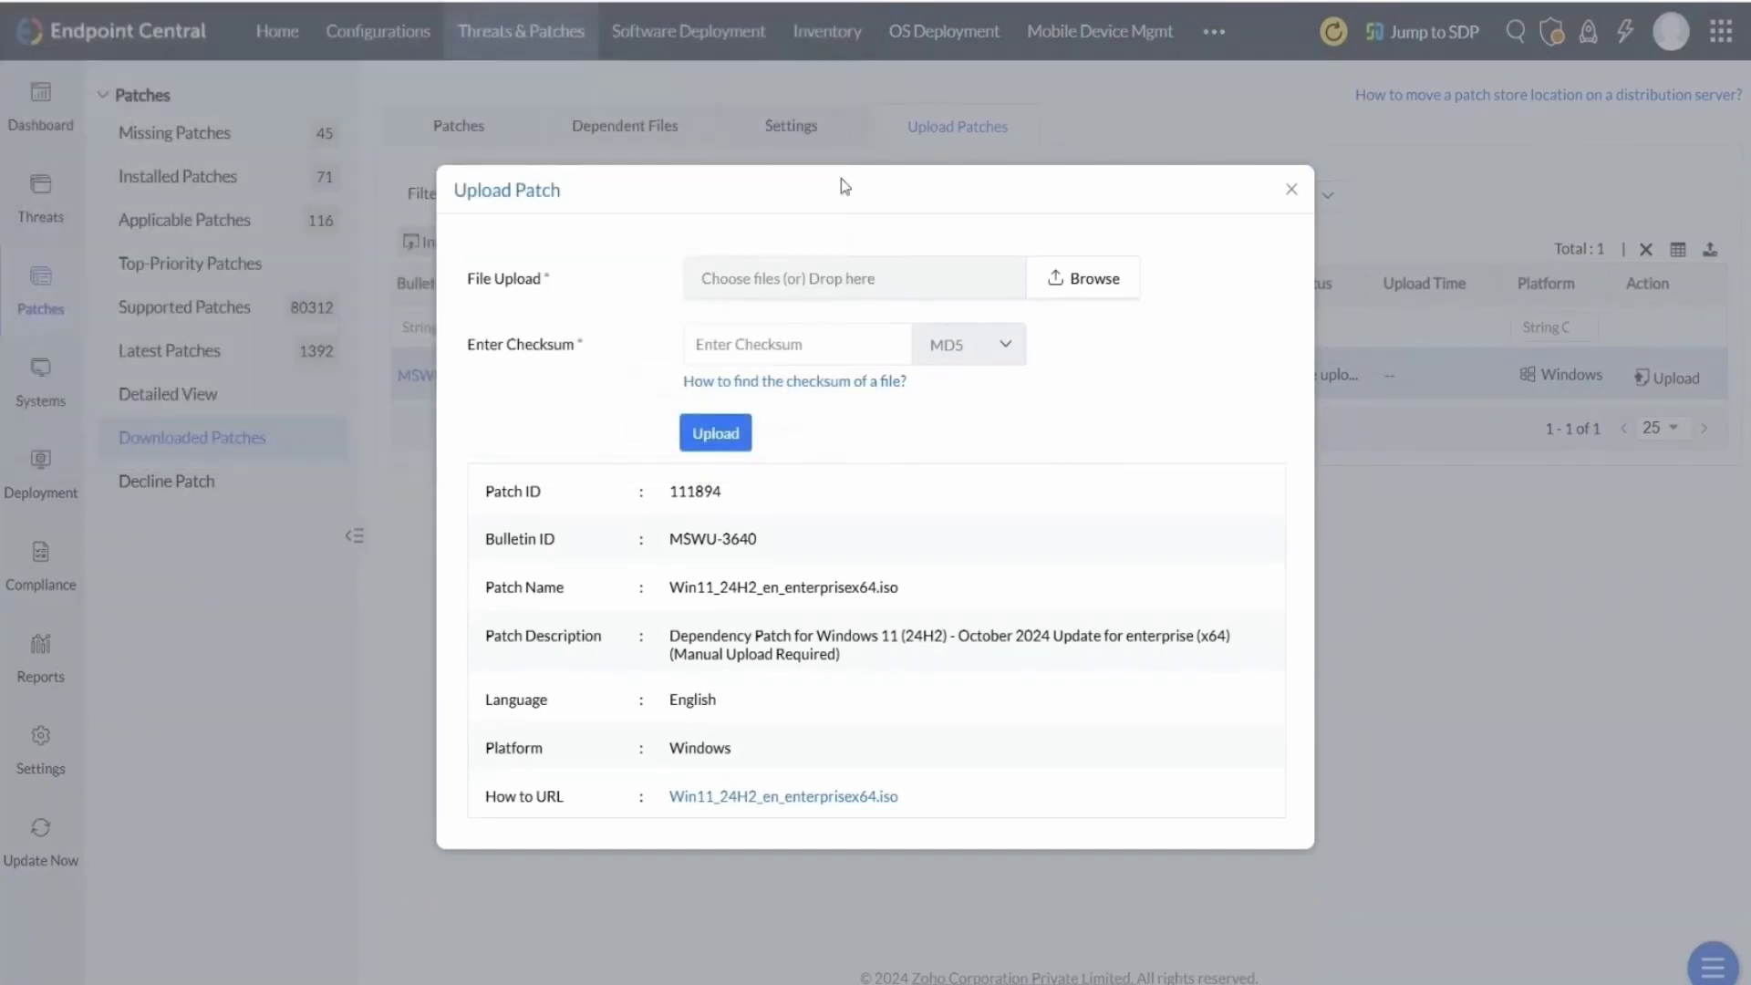
pyautogui.click(821, 344)
pyautogui.click(861, 406)
pyautogui.click(717, 434)
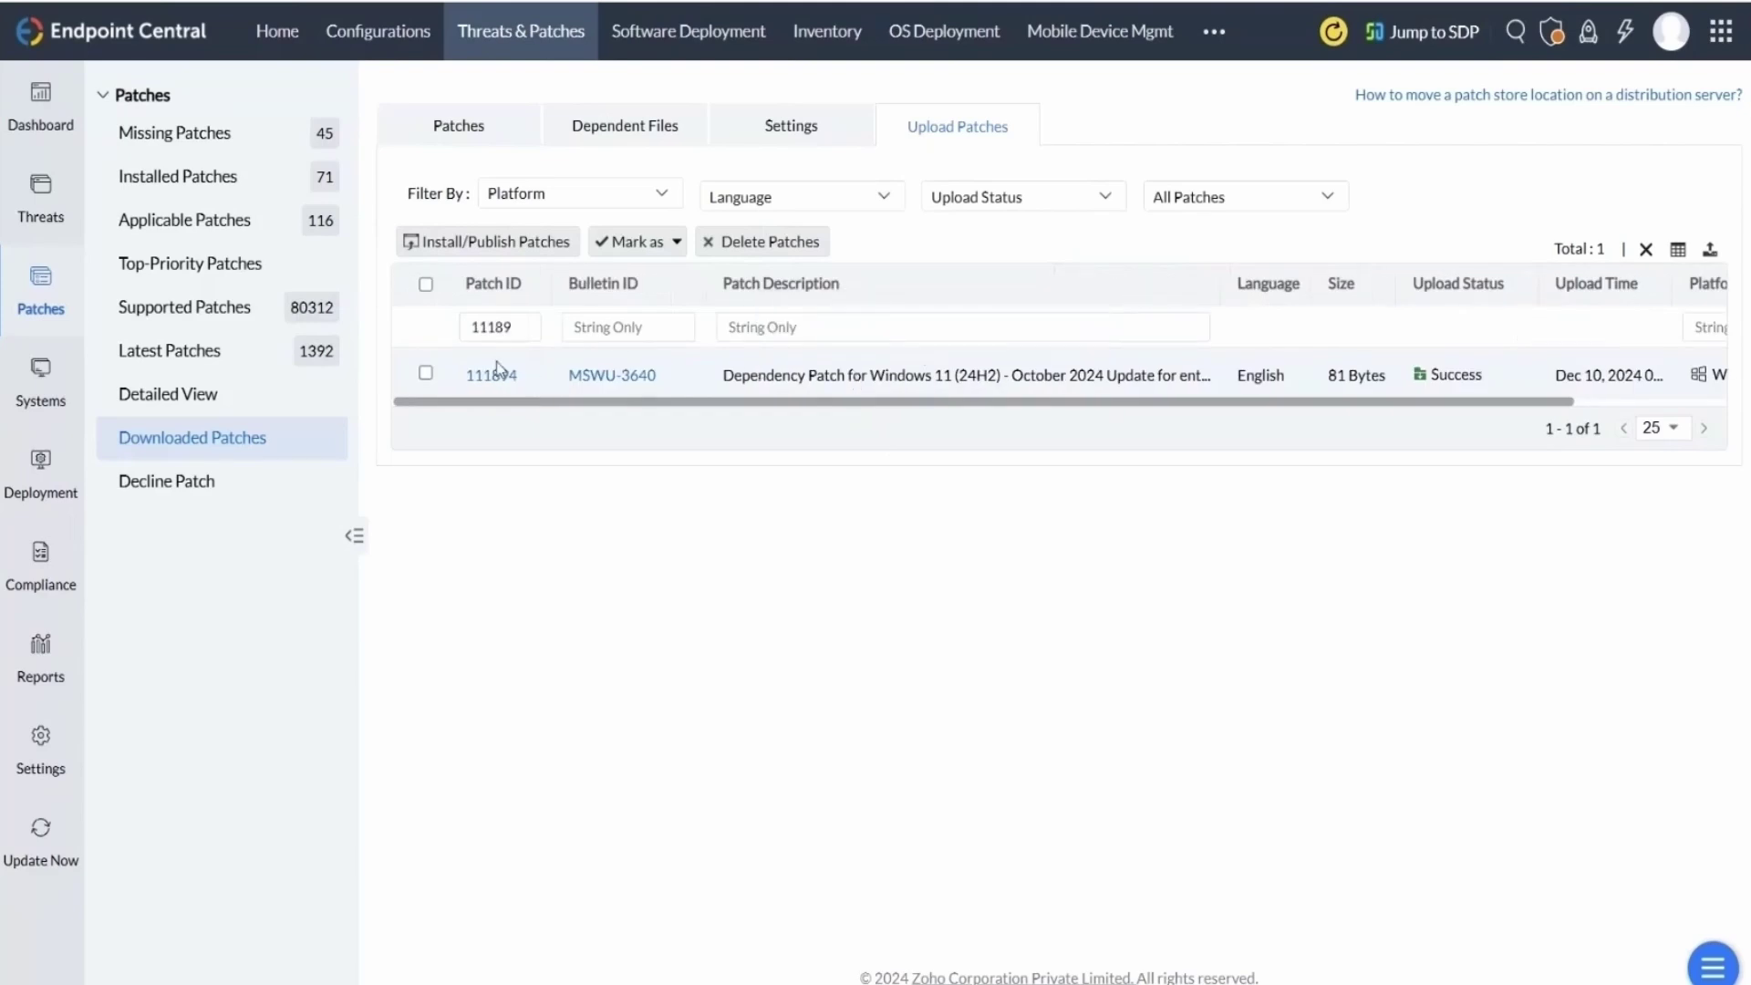
# Step: Change the Patch ID filter to look up patch 111890 instead
pyautogui.click(509, 332)
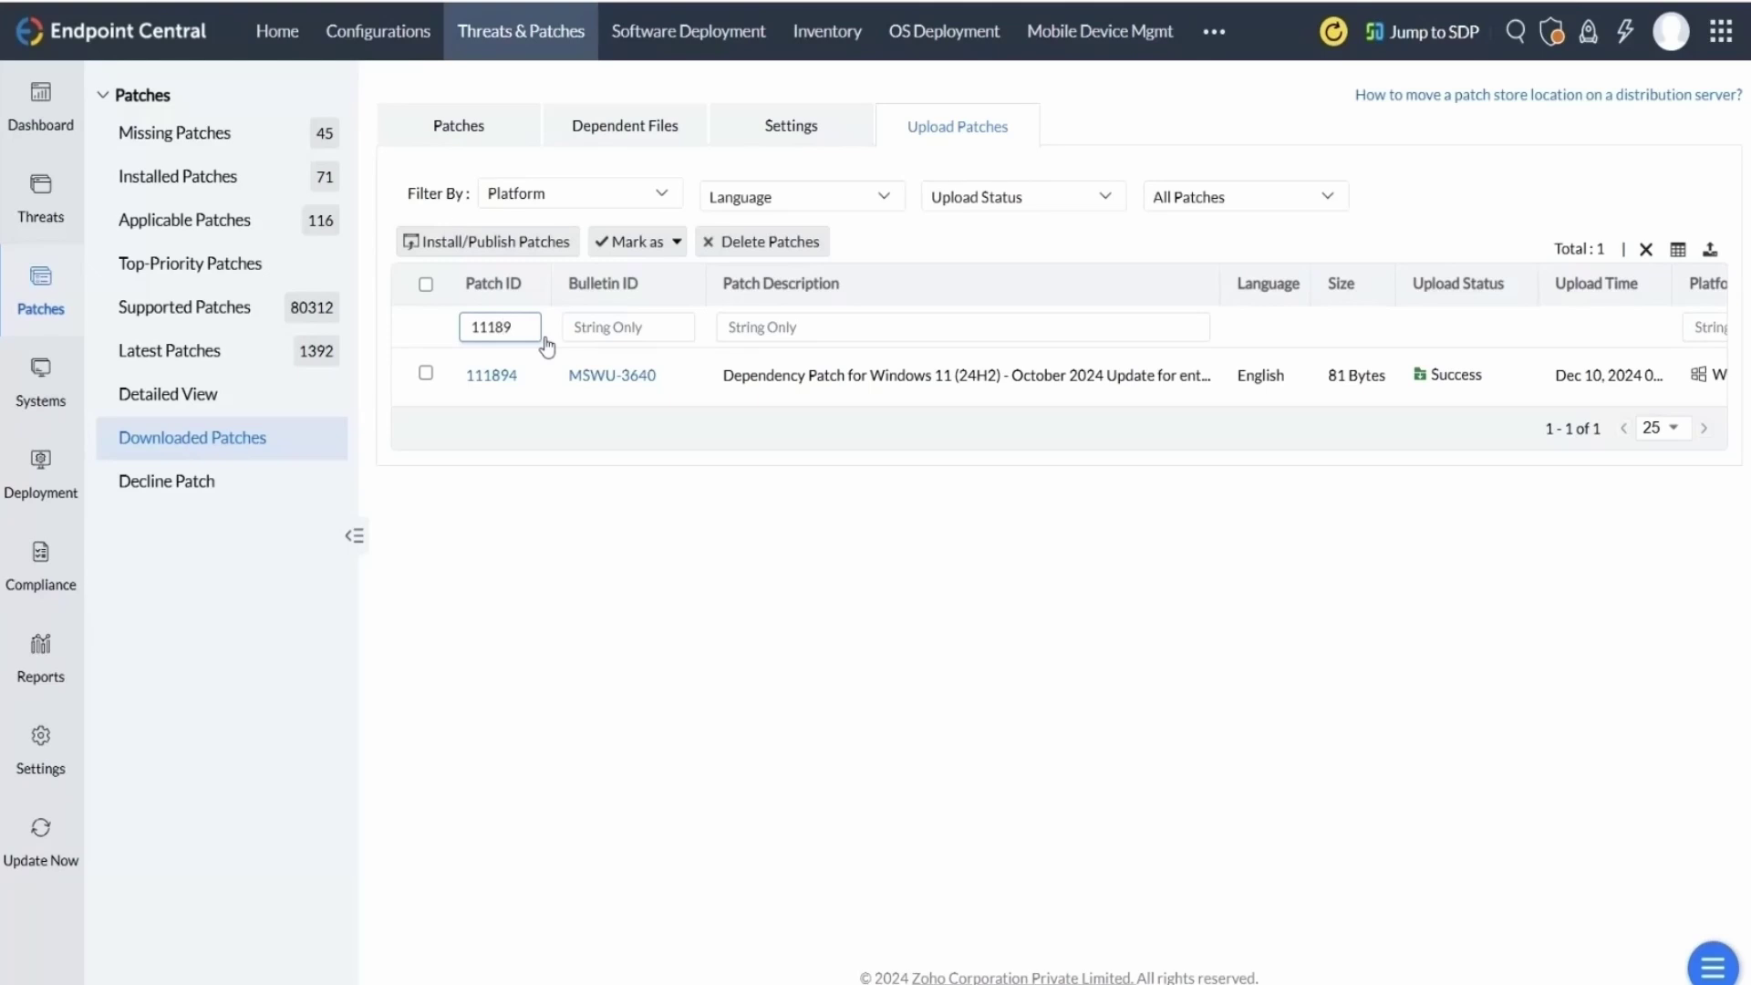
pyautogui.press('BackSpace')
pyautogui.press('BackSpace')
pyautogui.press('BackSpace')
pyautogui.write('894')
pyautogui.press('BackSpace')
pyautogui.press('BackSpace')
pyautogui.press('BackSpace')
pyautogui.write('189')
pyautogui.press('BackSpace')
pyautogui.press('BackSpace')
pyautogui.press('BackSpace')
pyautogui.write('890')
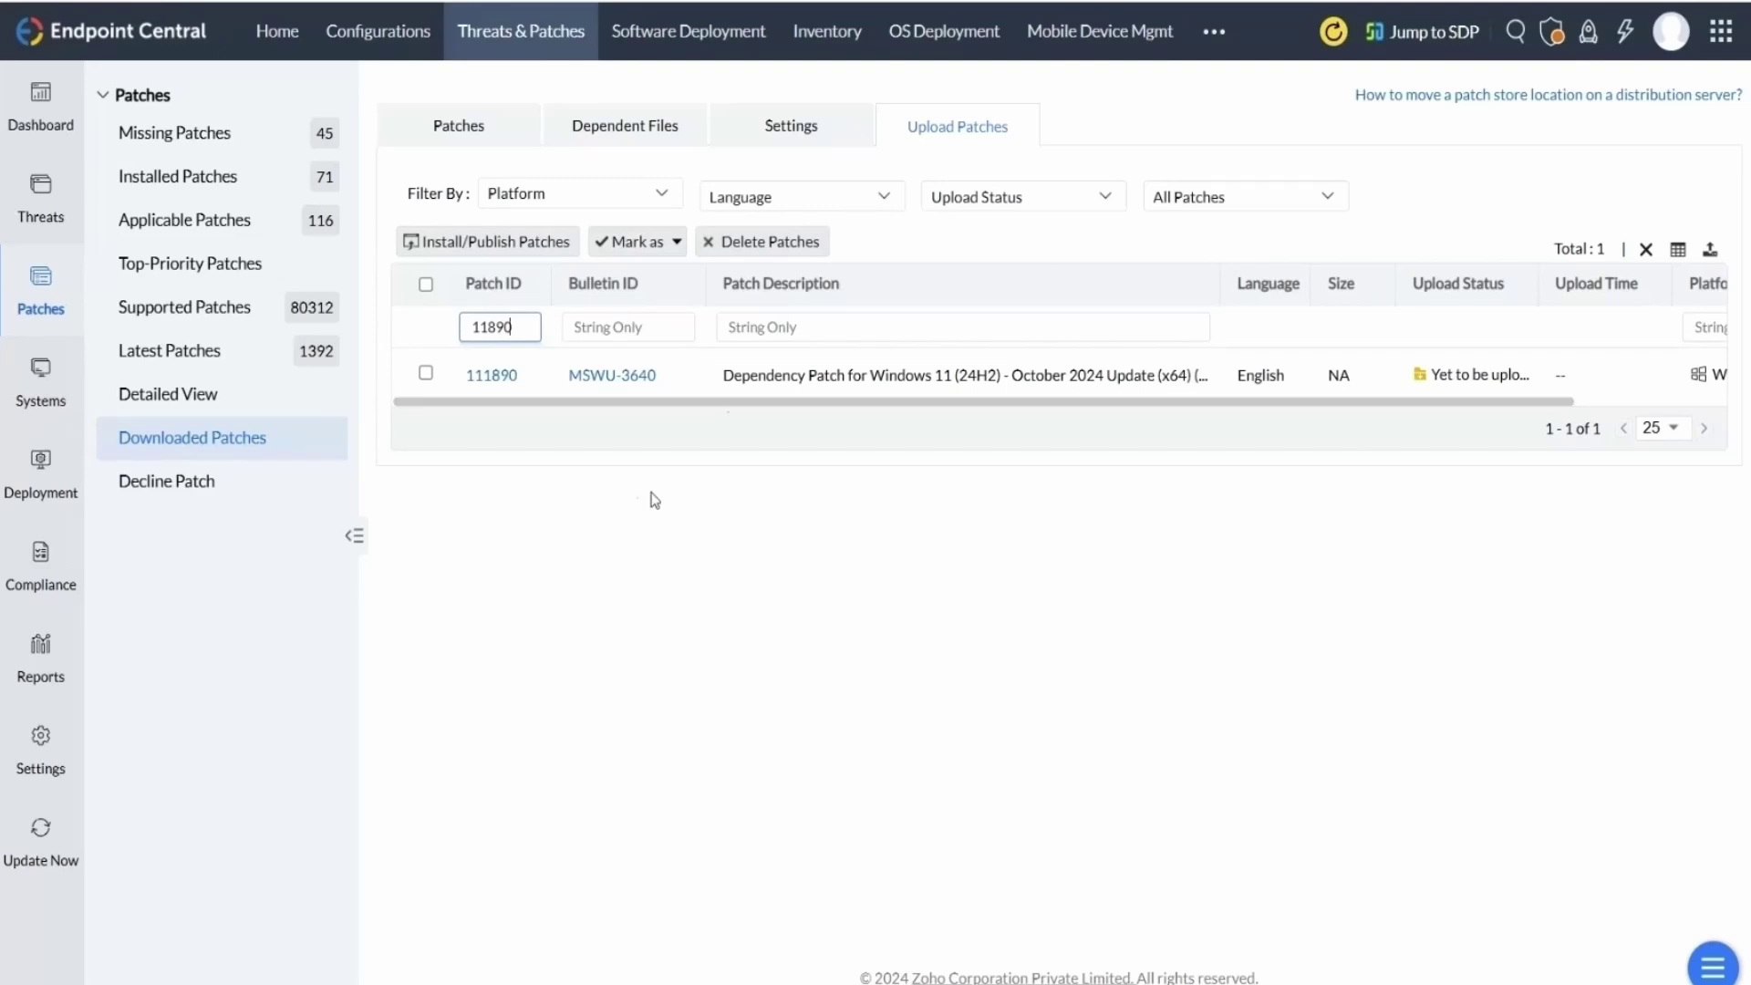
# Step: Select patch 111890, open its upload dialog, then close it again
pyautogui.click(426, 373)
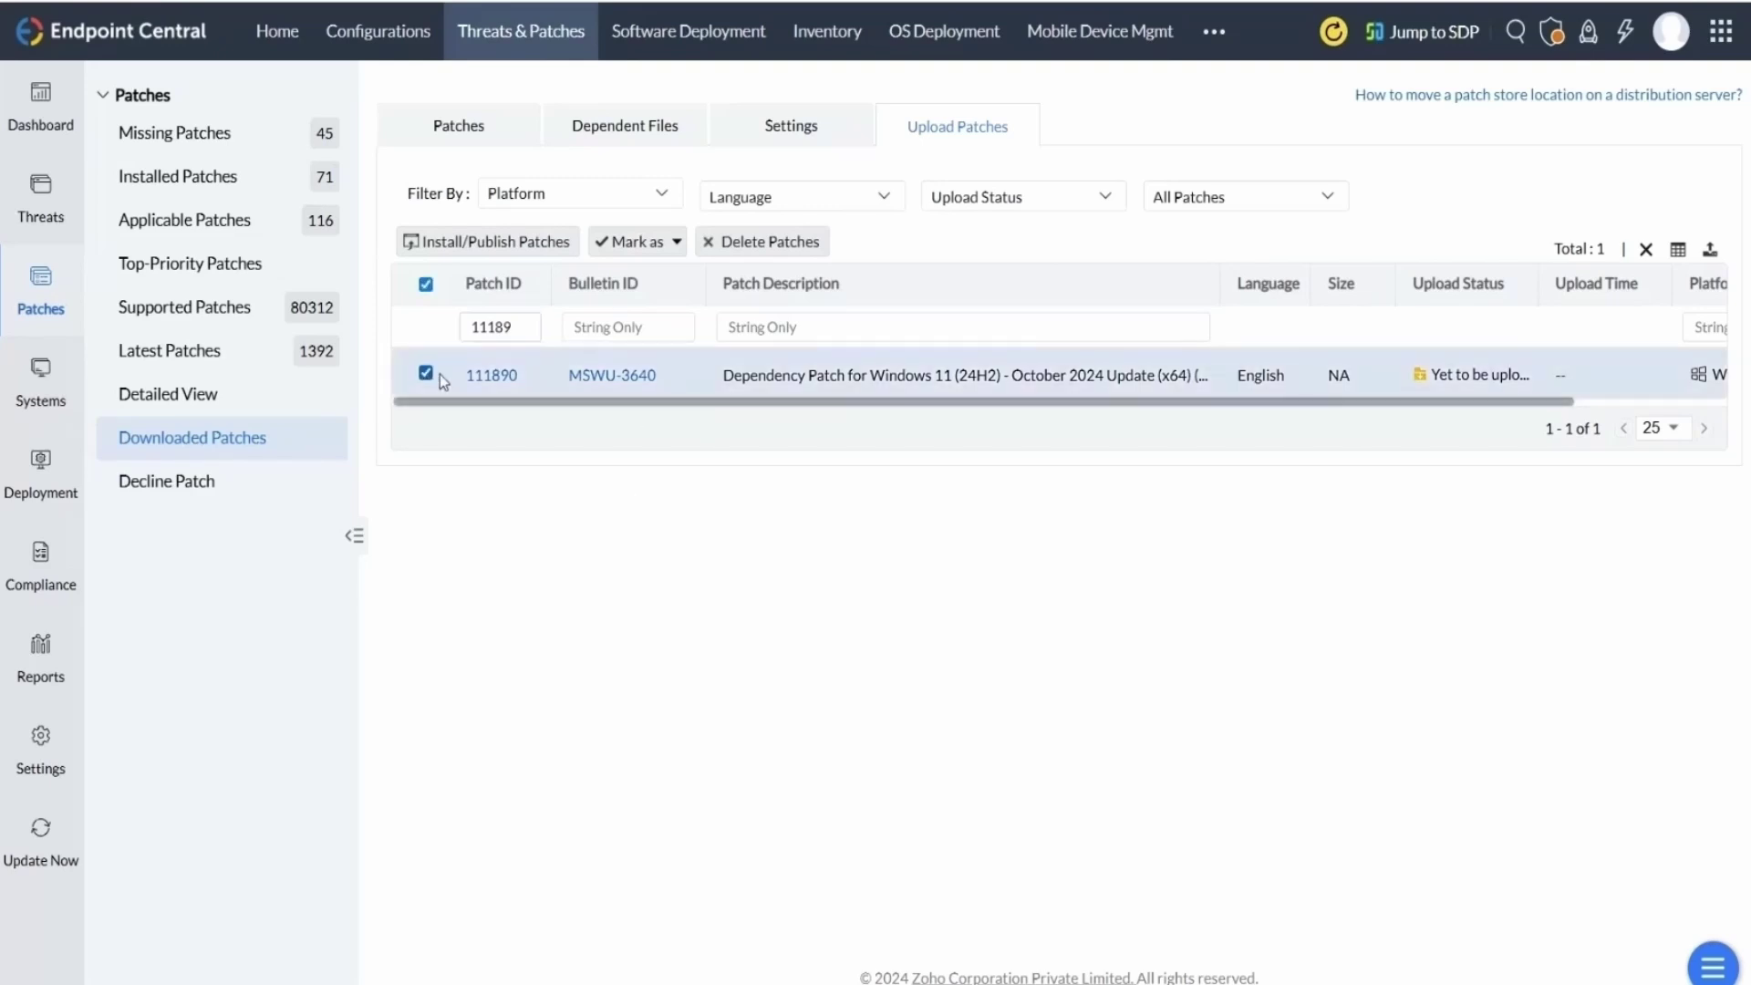
pyautogui.hscroll(3, 958, 377)
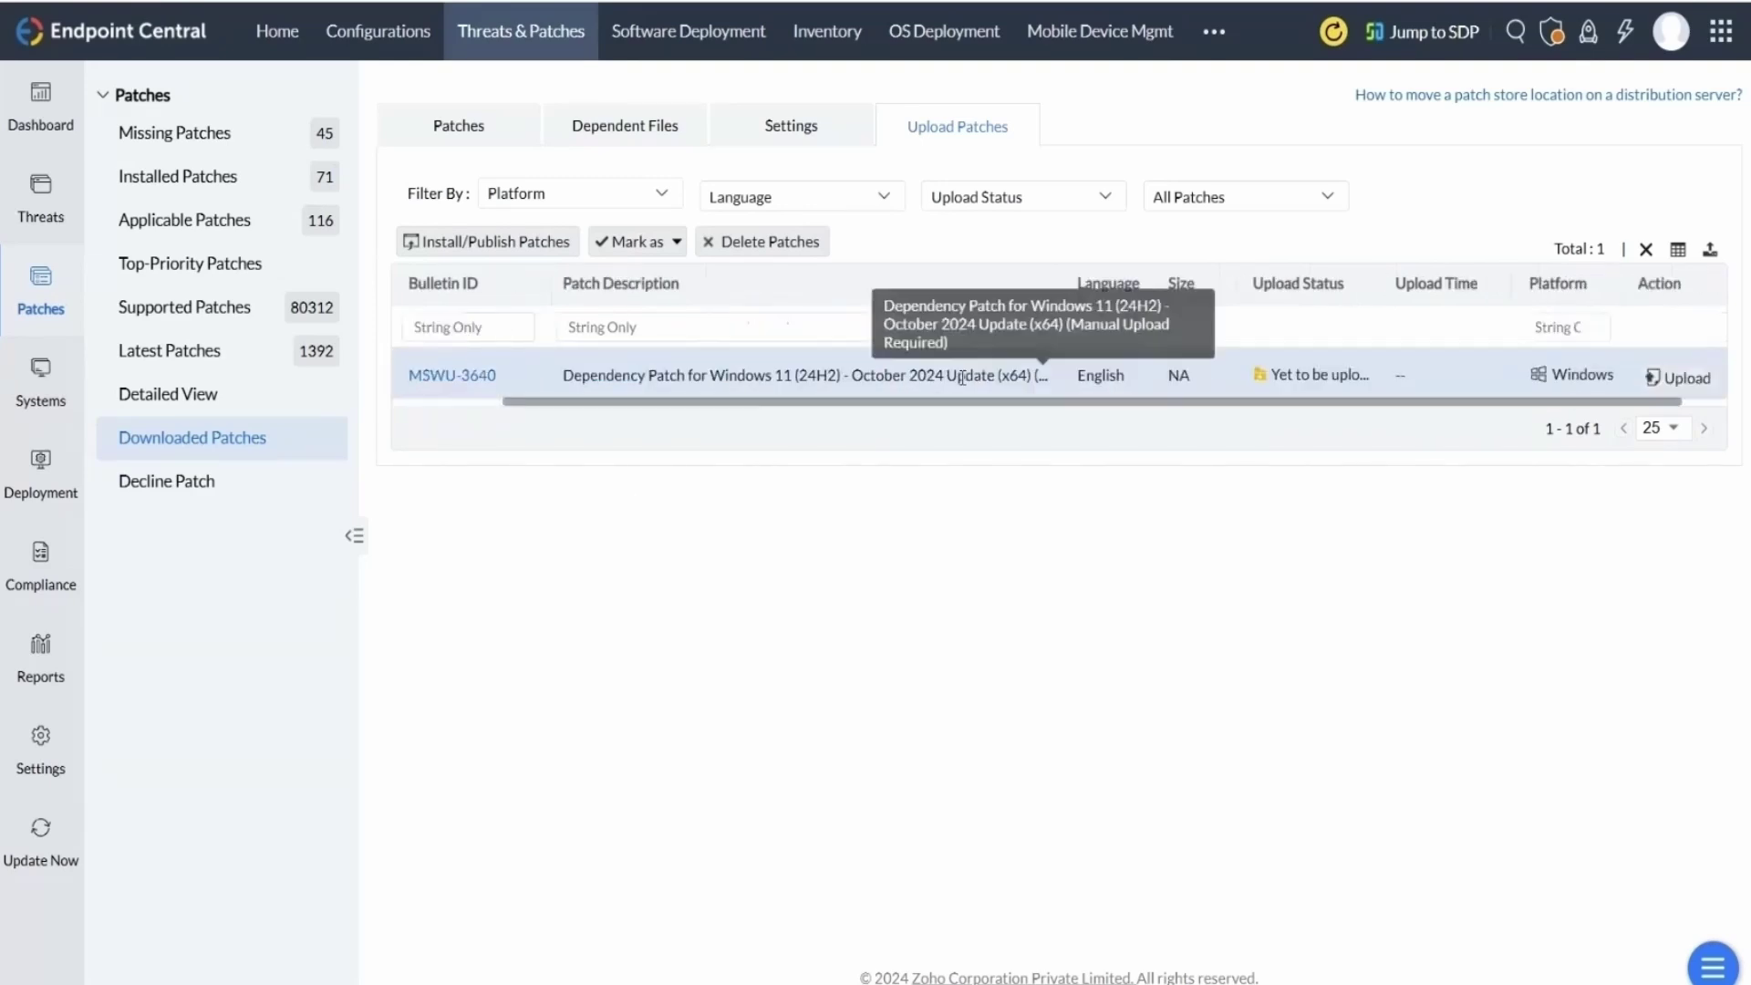
pyautogui.click(1677, 378)
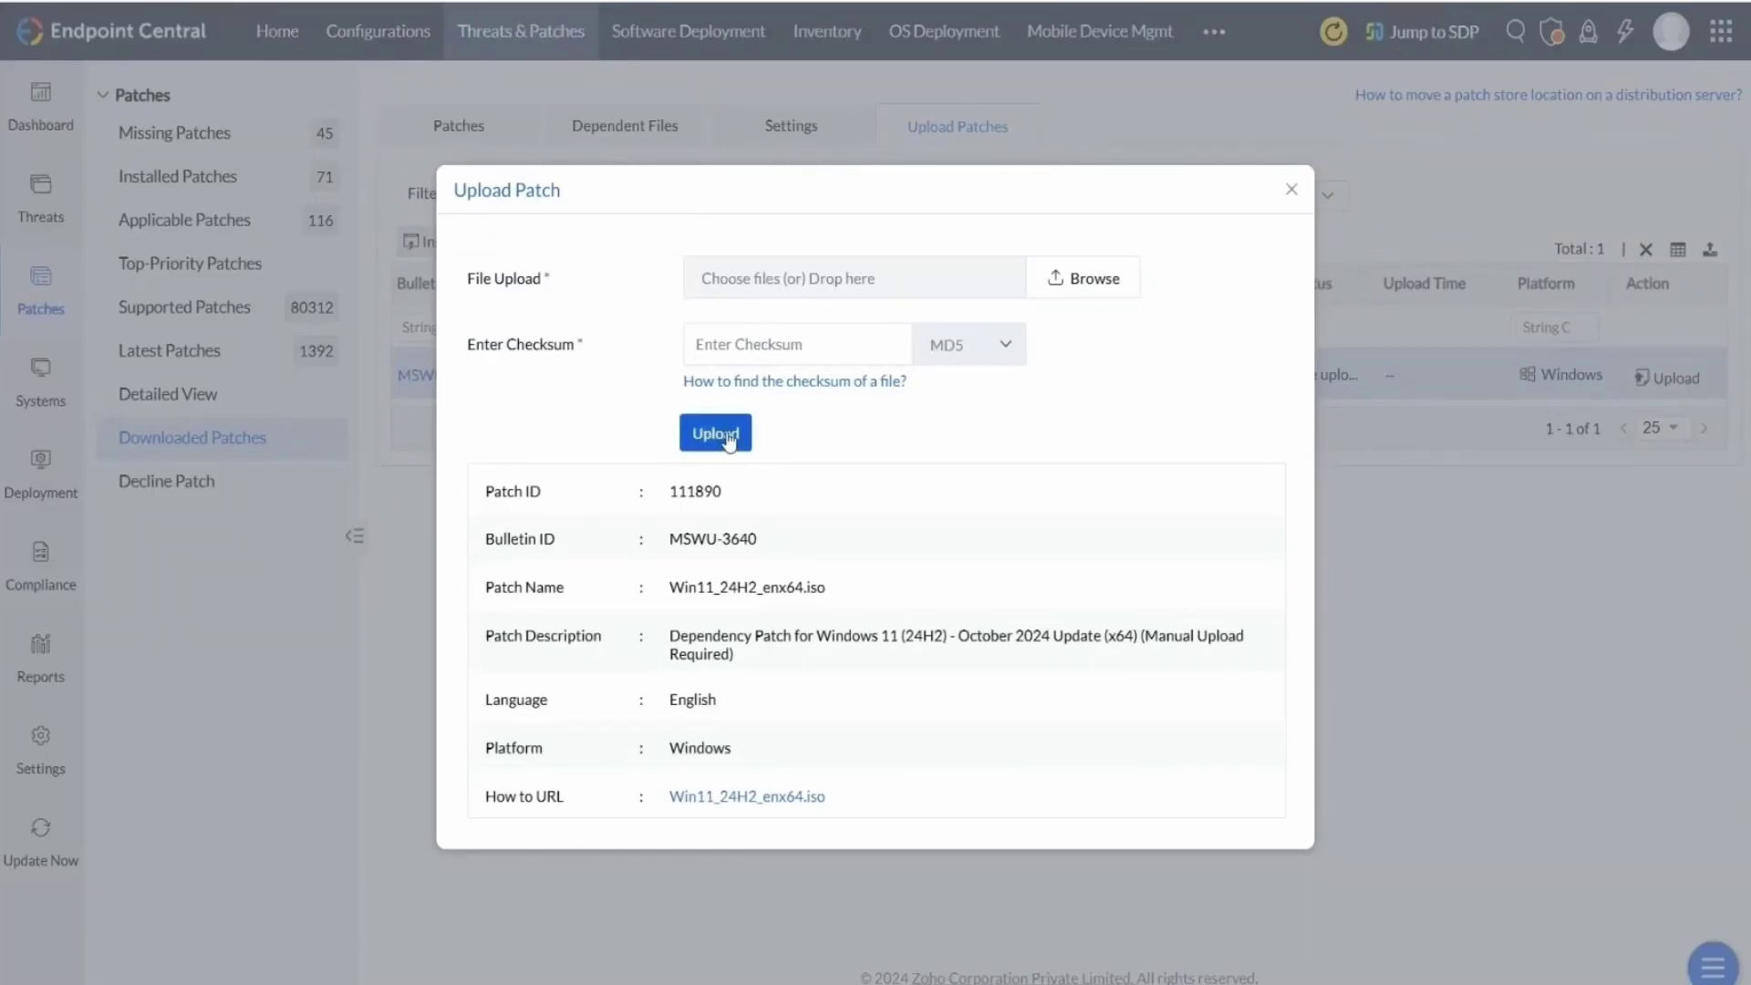
pyautogui.click(1292, 191)
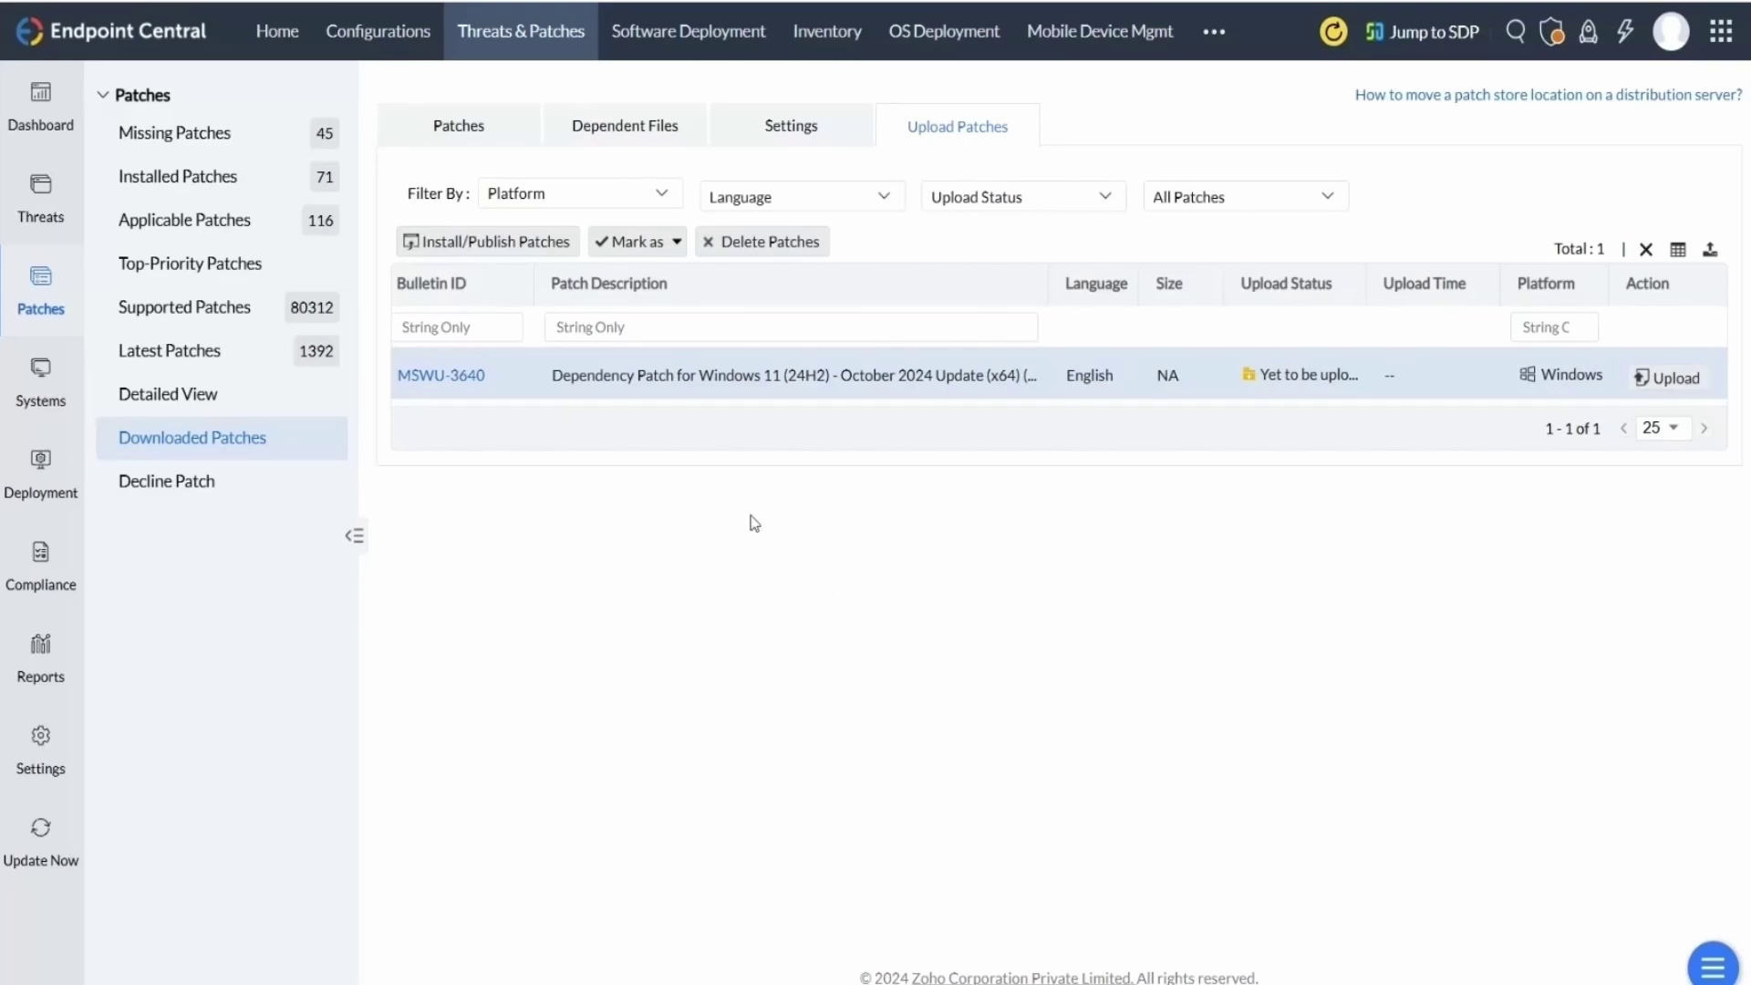
# Step: Open Supported Patches and filter the Patch ID column by 11896
pyautogui.click(205, 305)
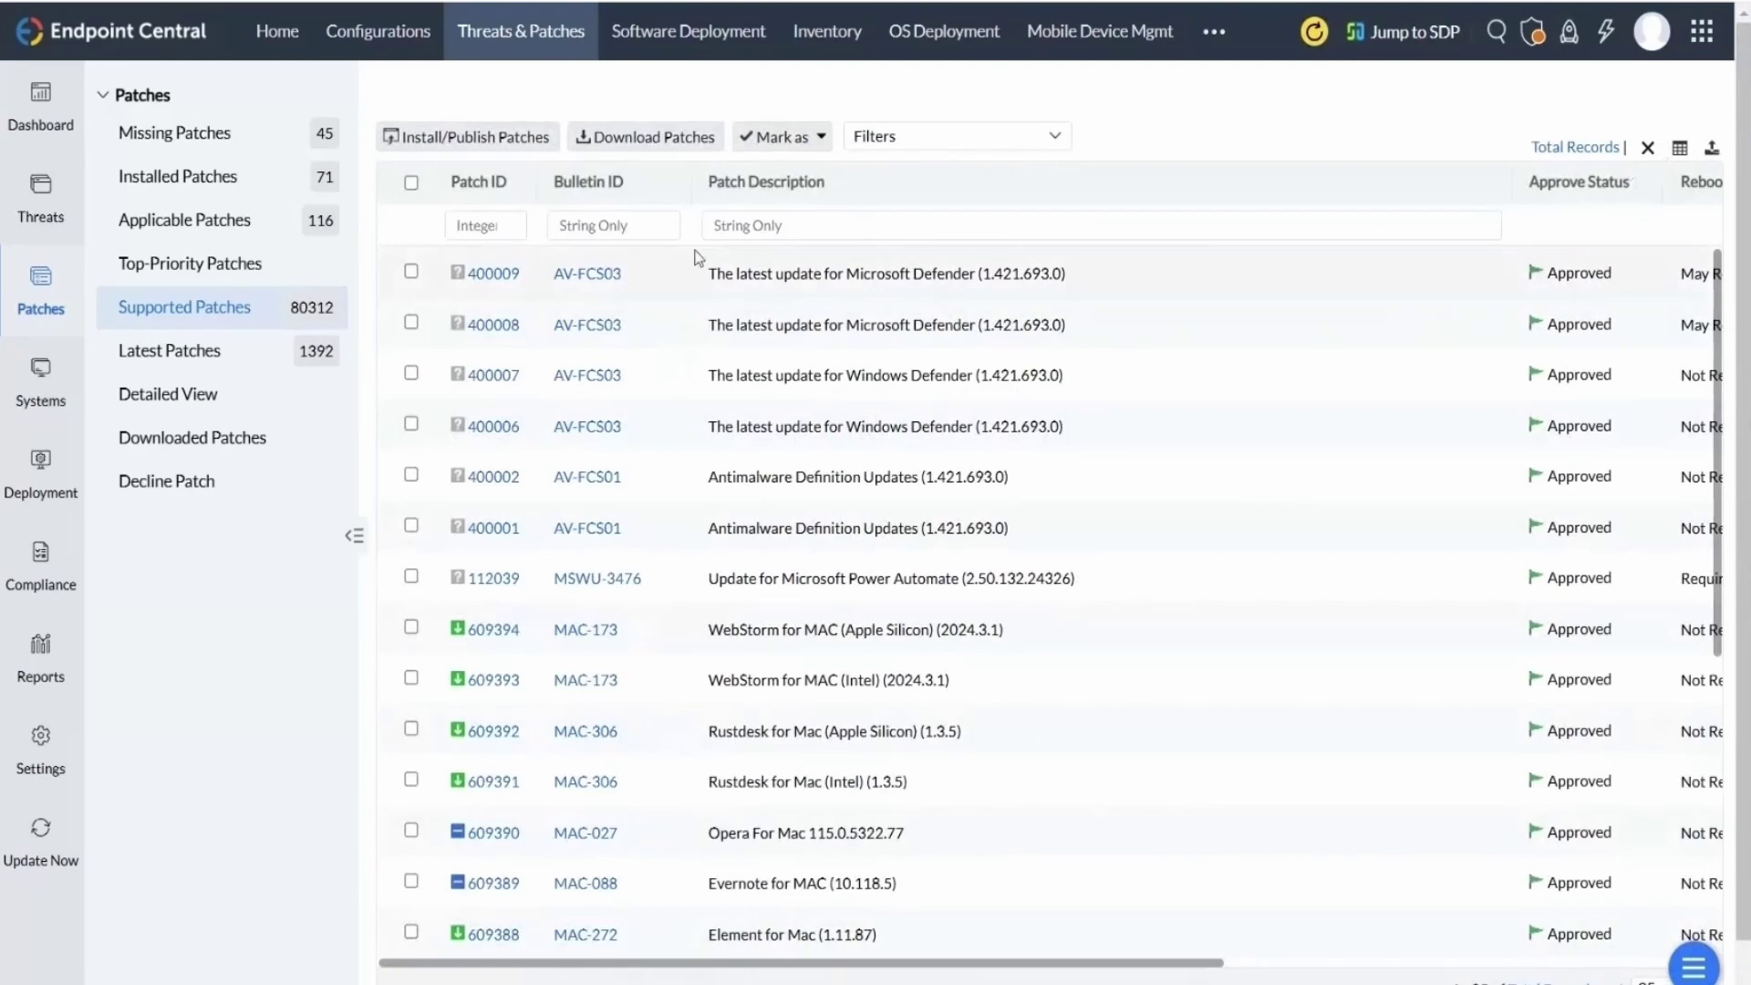
pyautogui.click(490, 226)
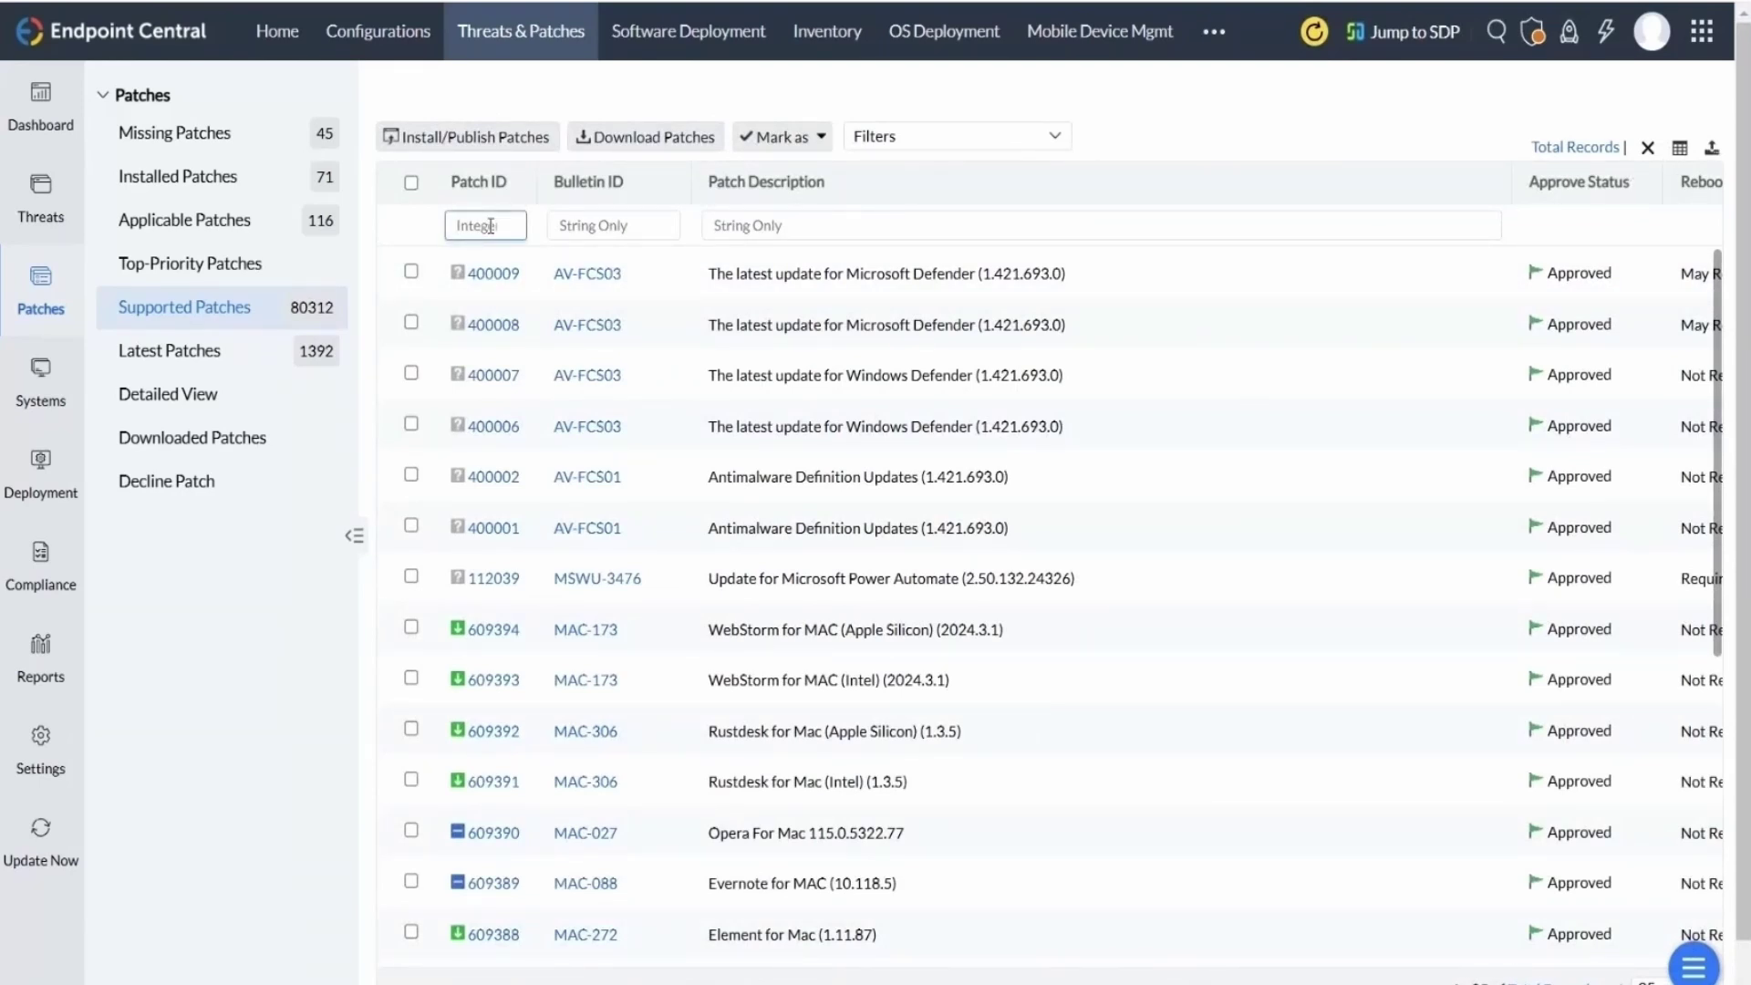
pyautogui.write('1')
pyautogui.write('1896')
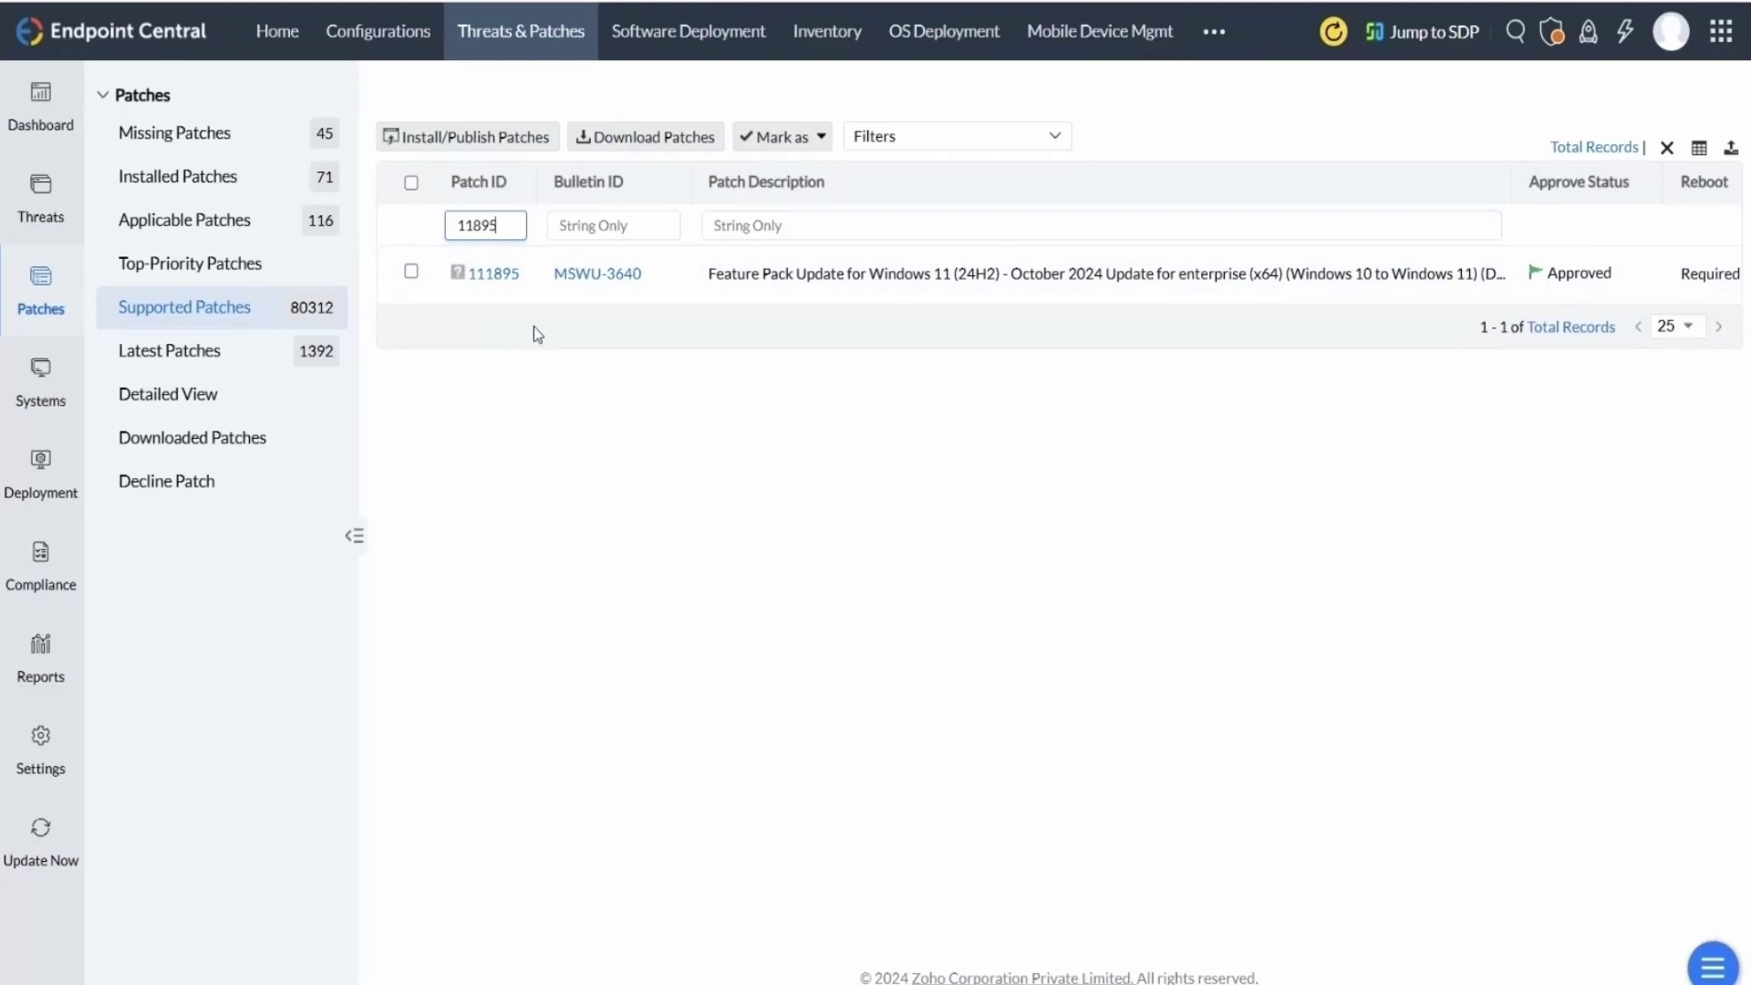
# Step: Start an install deployment of feature pack 111895 named 'windows 11 enterprise'
pyautogui.click(410, 271)
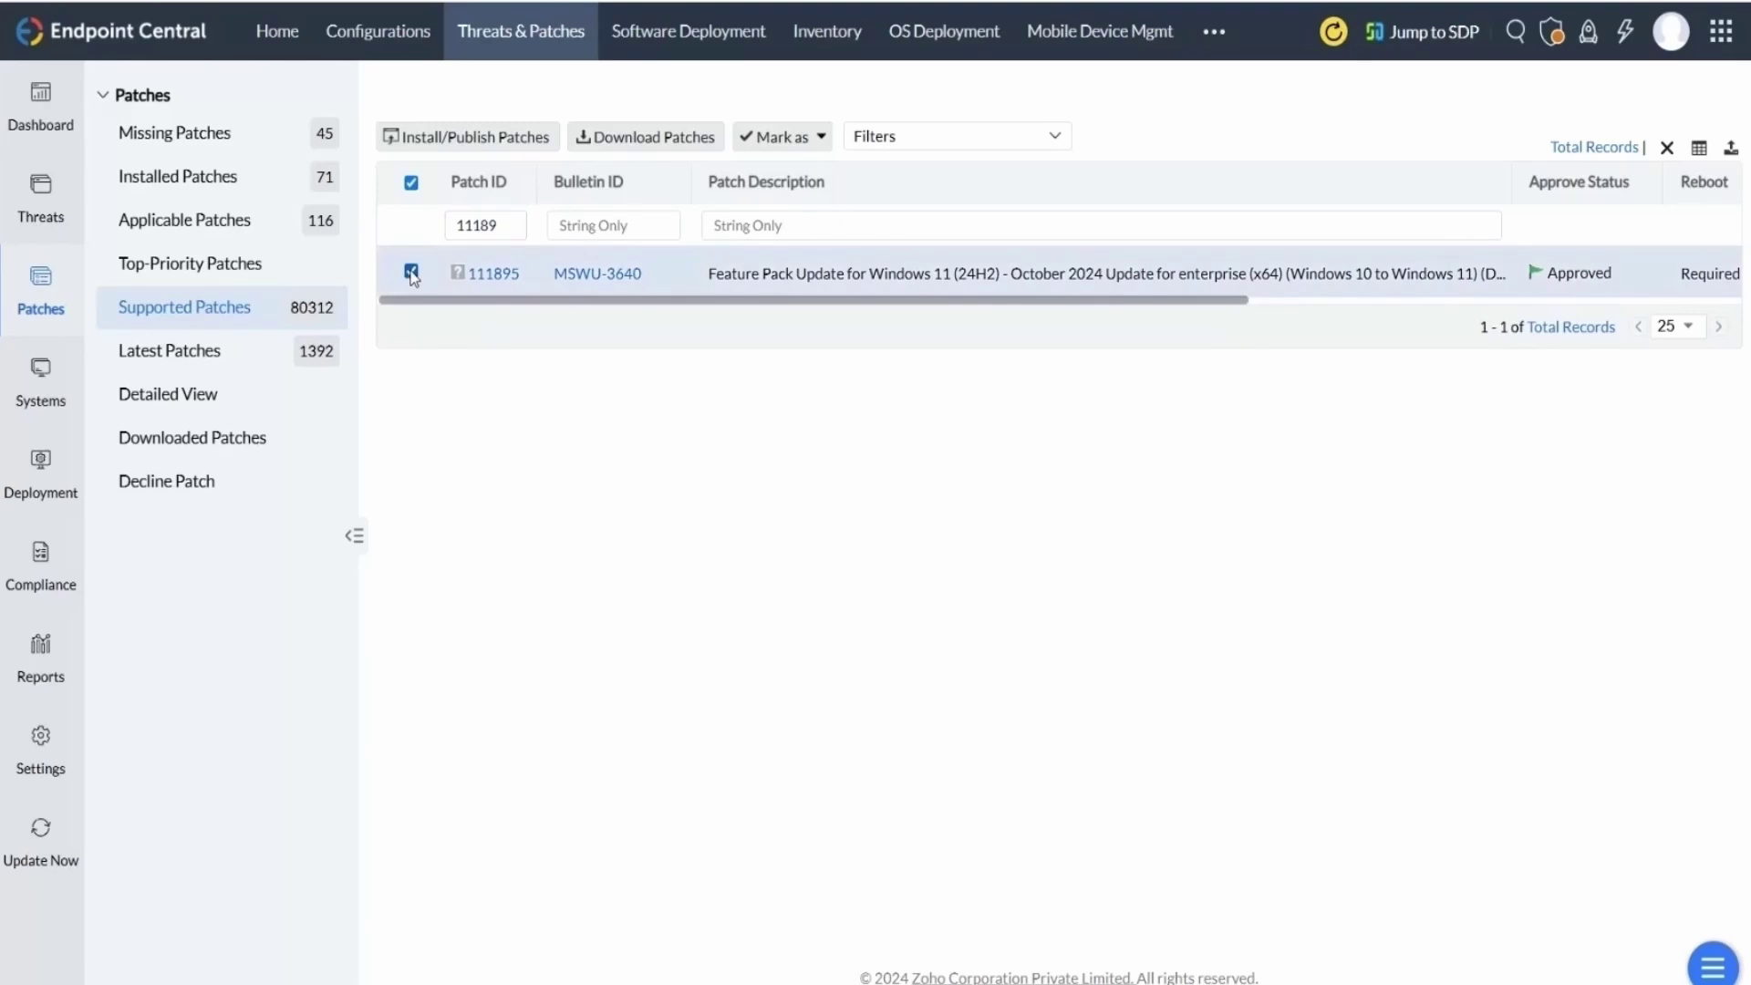
pyautogui.click(476, 142)
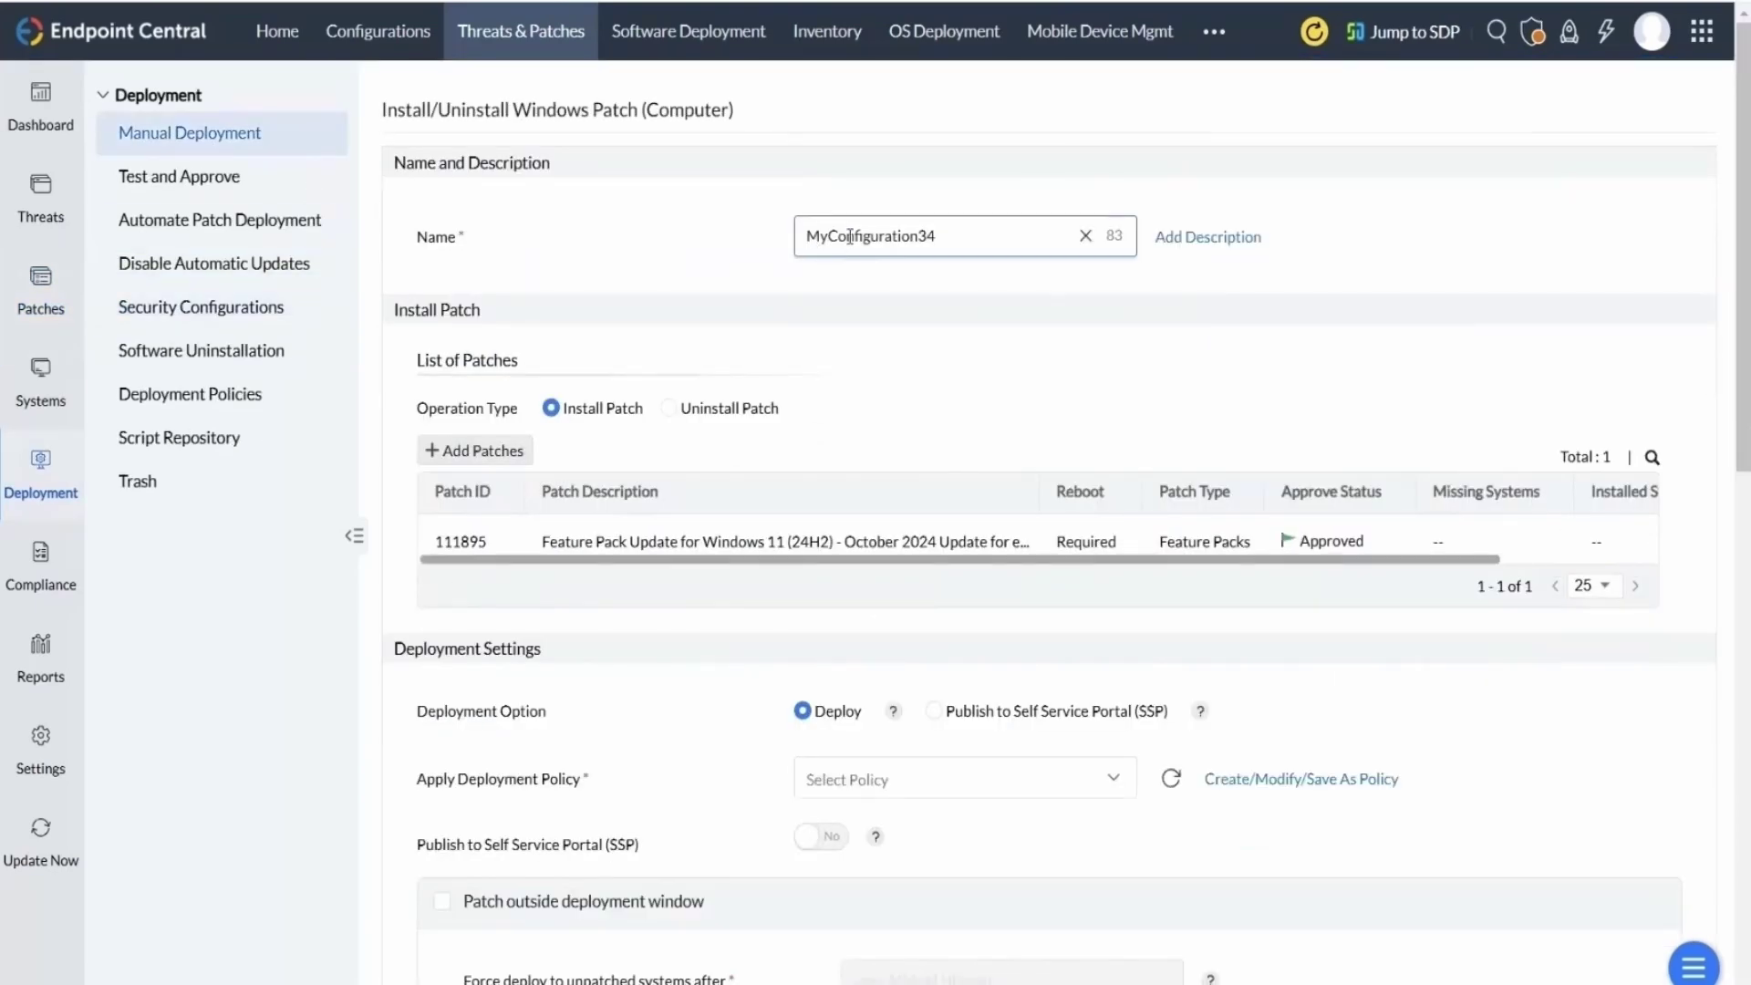
pyautogui.doubleClick(849, 236)
pyautogui.write('windows 11 enterprise')
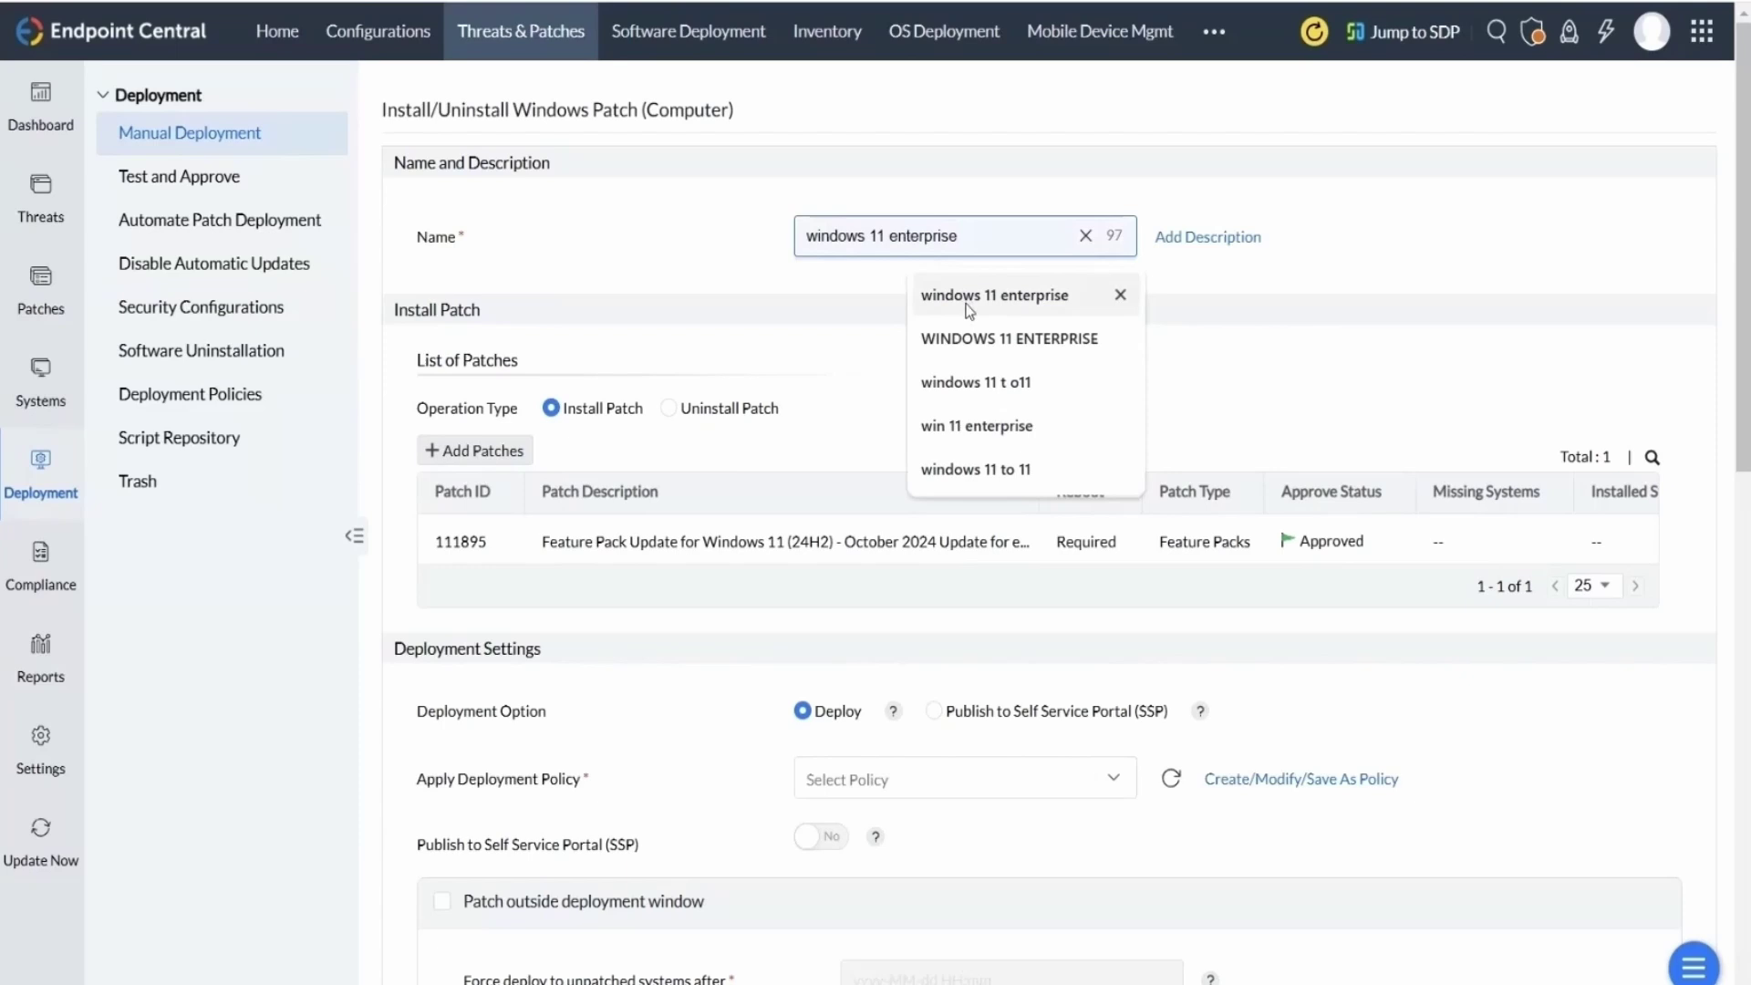
pyautogui.click(968, 308)
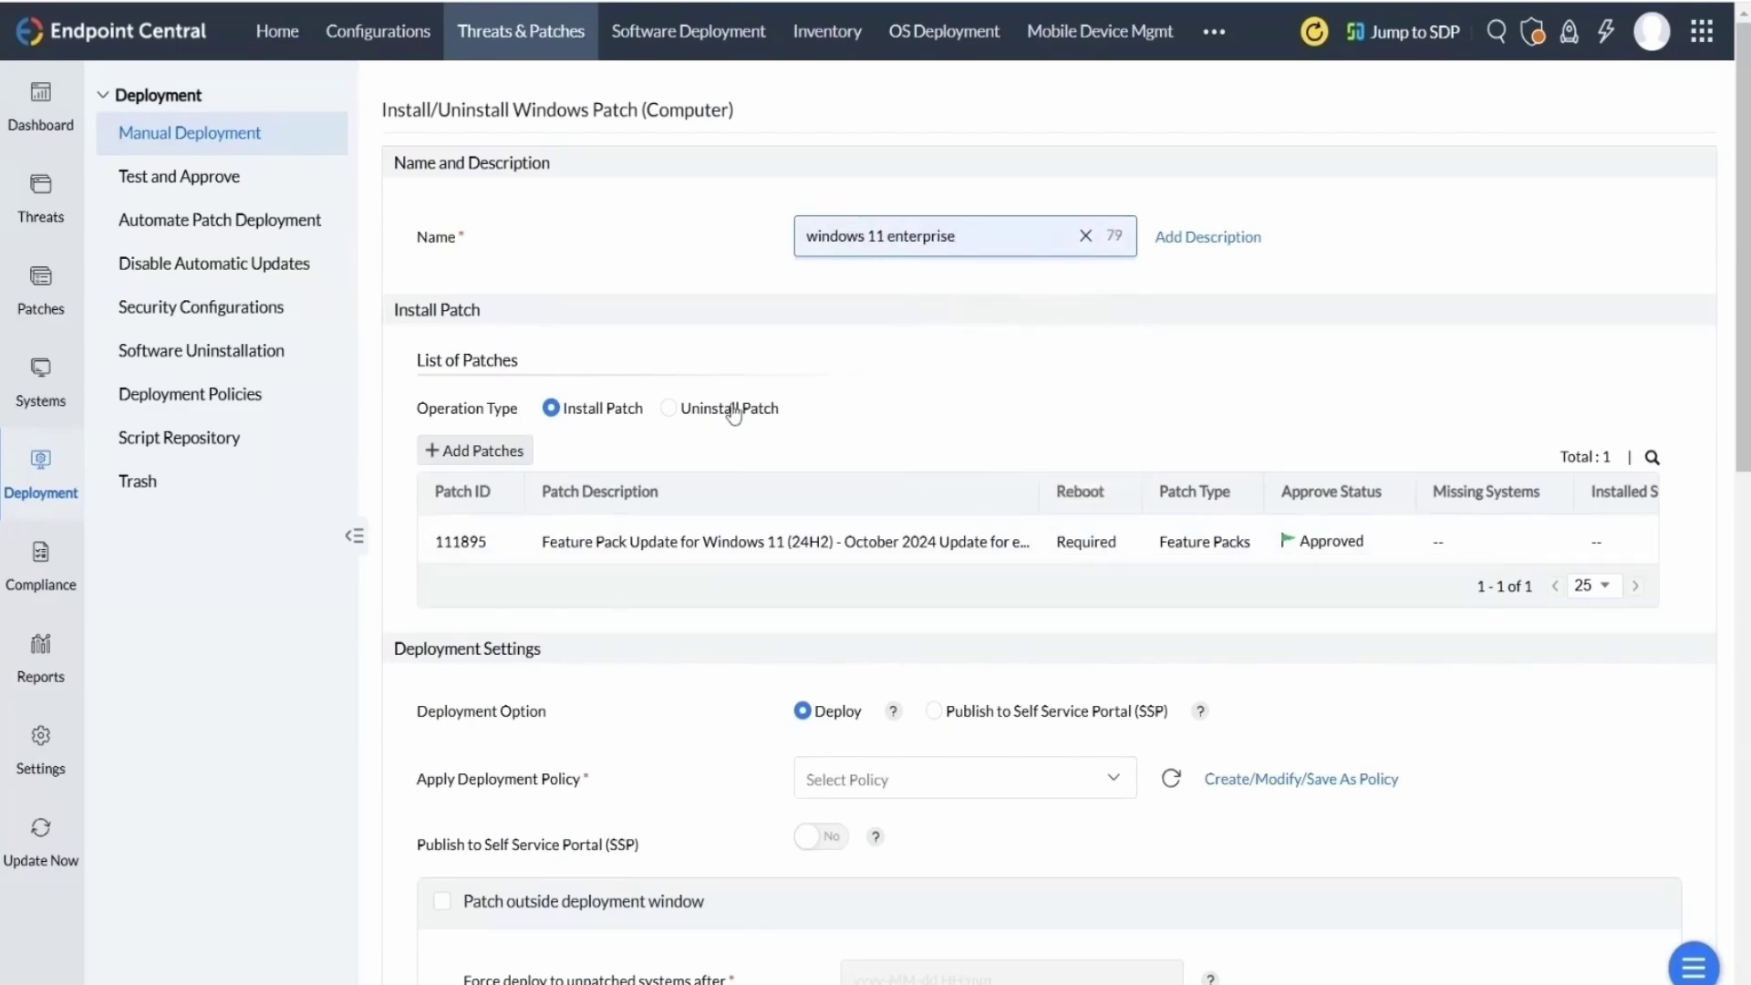
# Step: Use the Deploy any time at the earliest policy, target Local Office, disable Retry, and deploy immediately
pyautogui.scroll(-4, 883, 505)
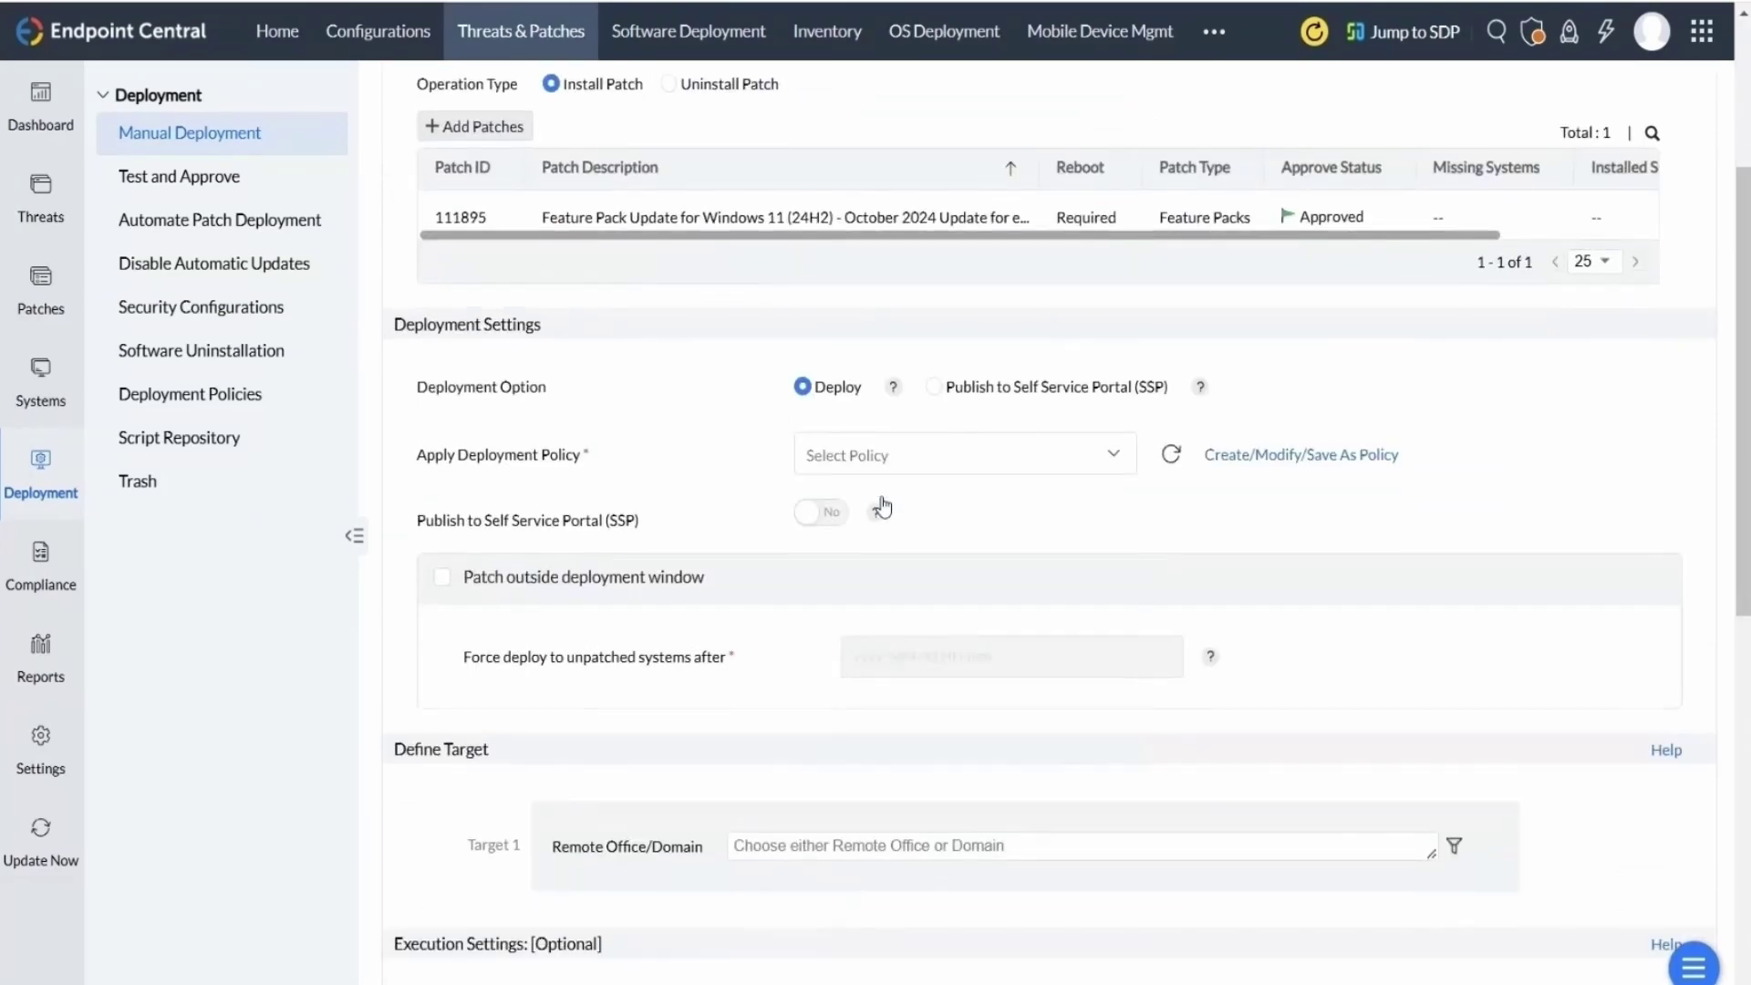
pyautogui.click(895, 456)
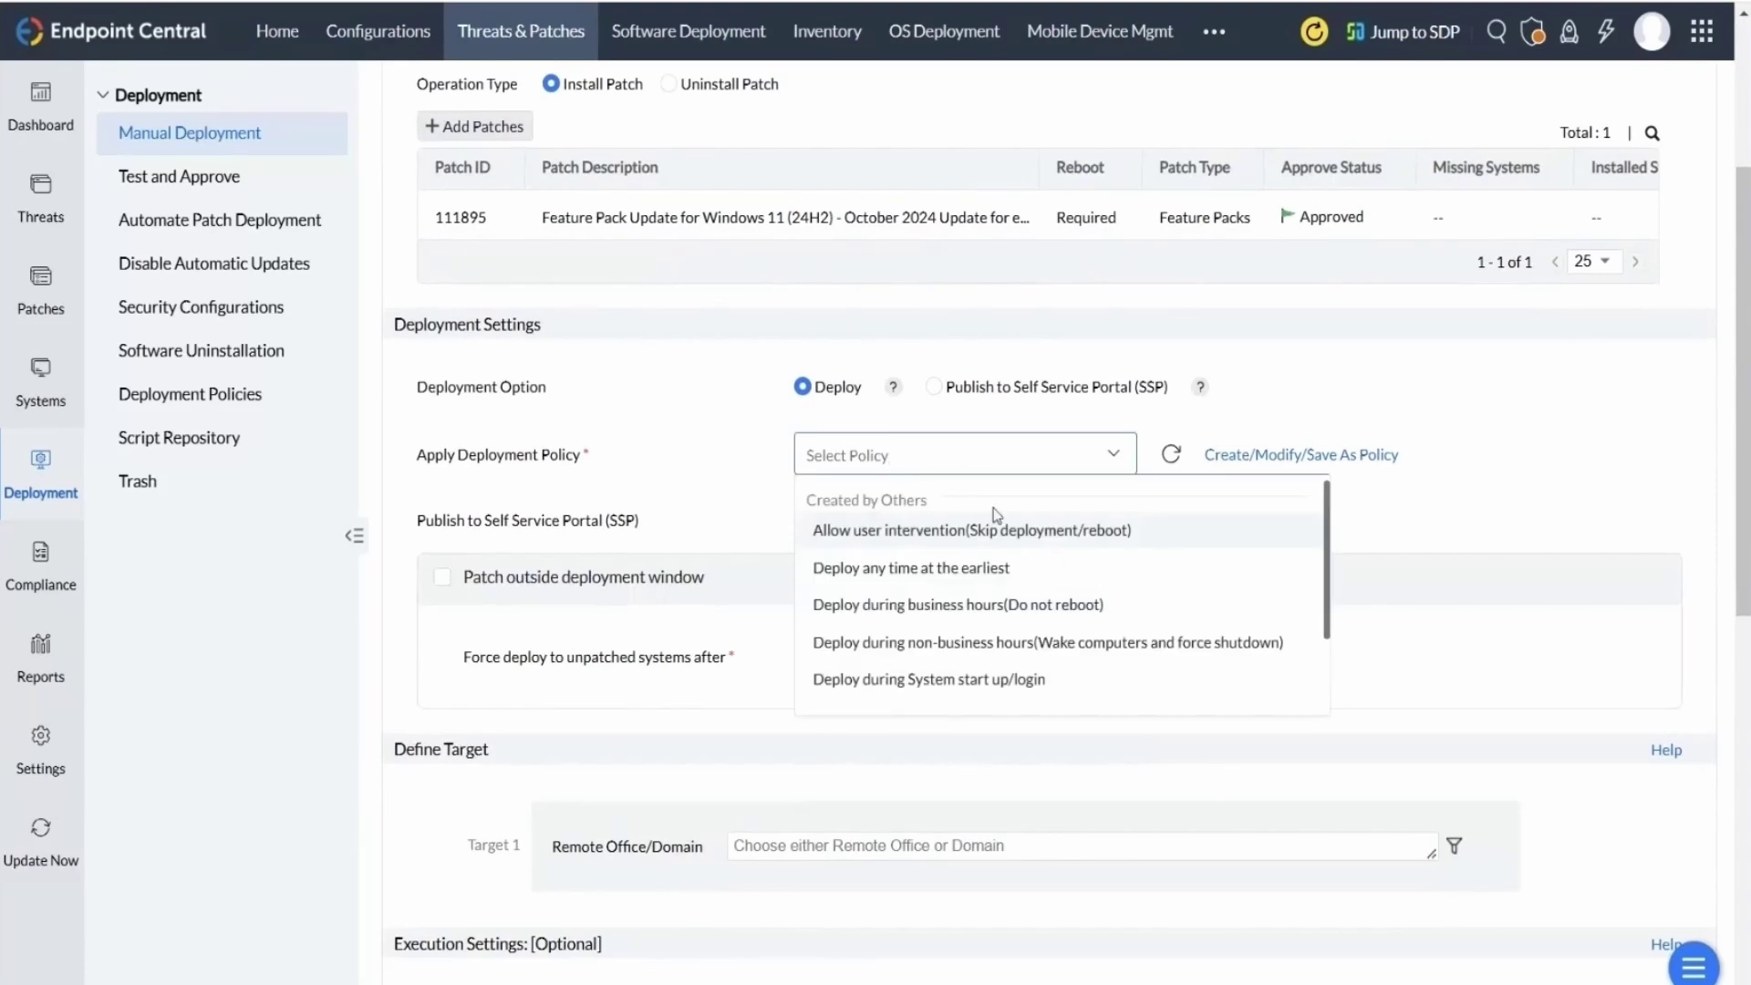
pyautogui.click(953, 581)
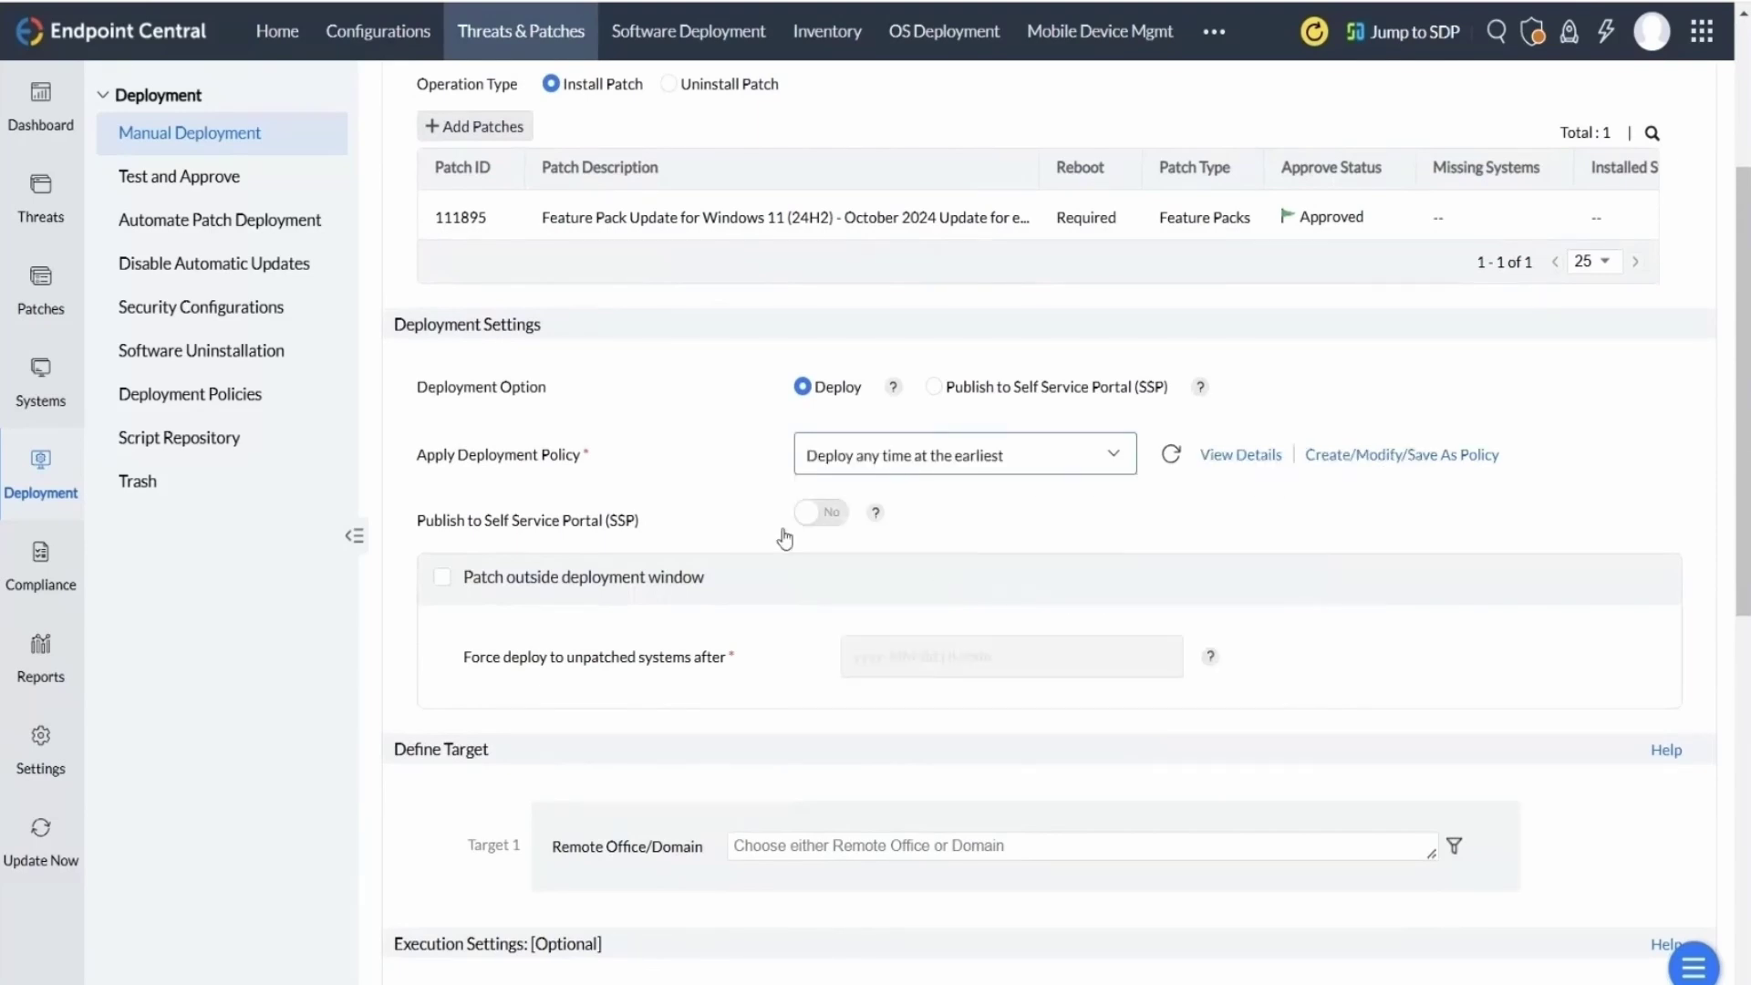
pyautogui.scroll(-3, 907, 626)
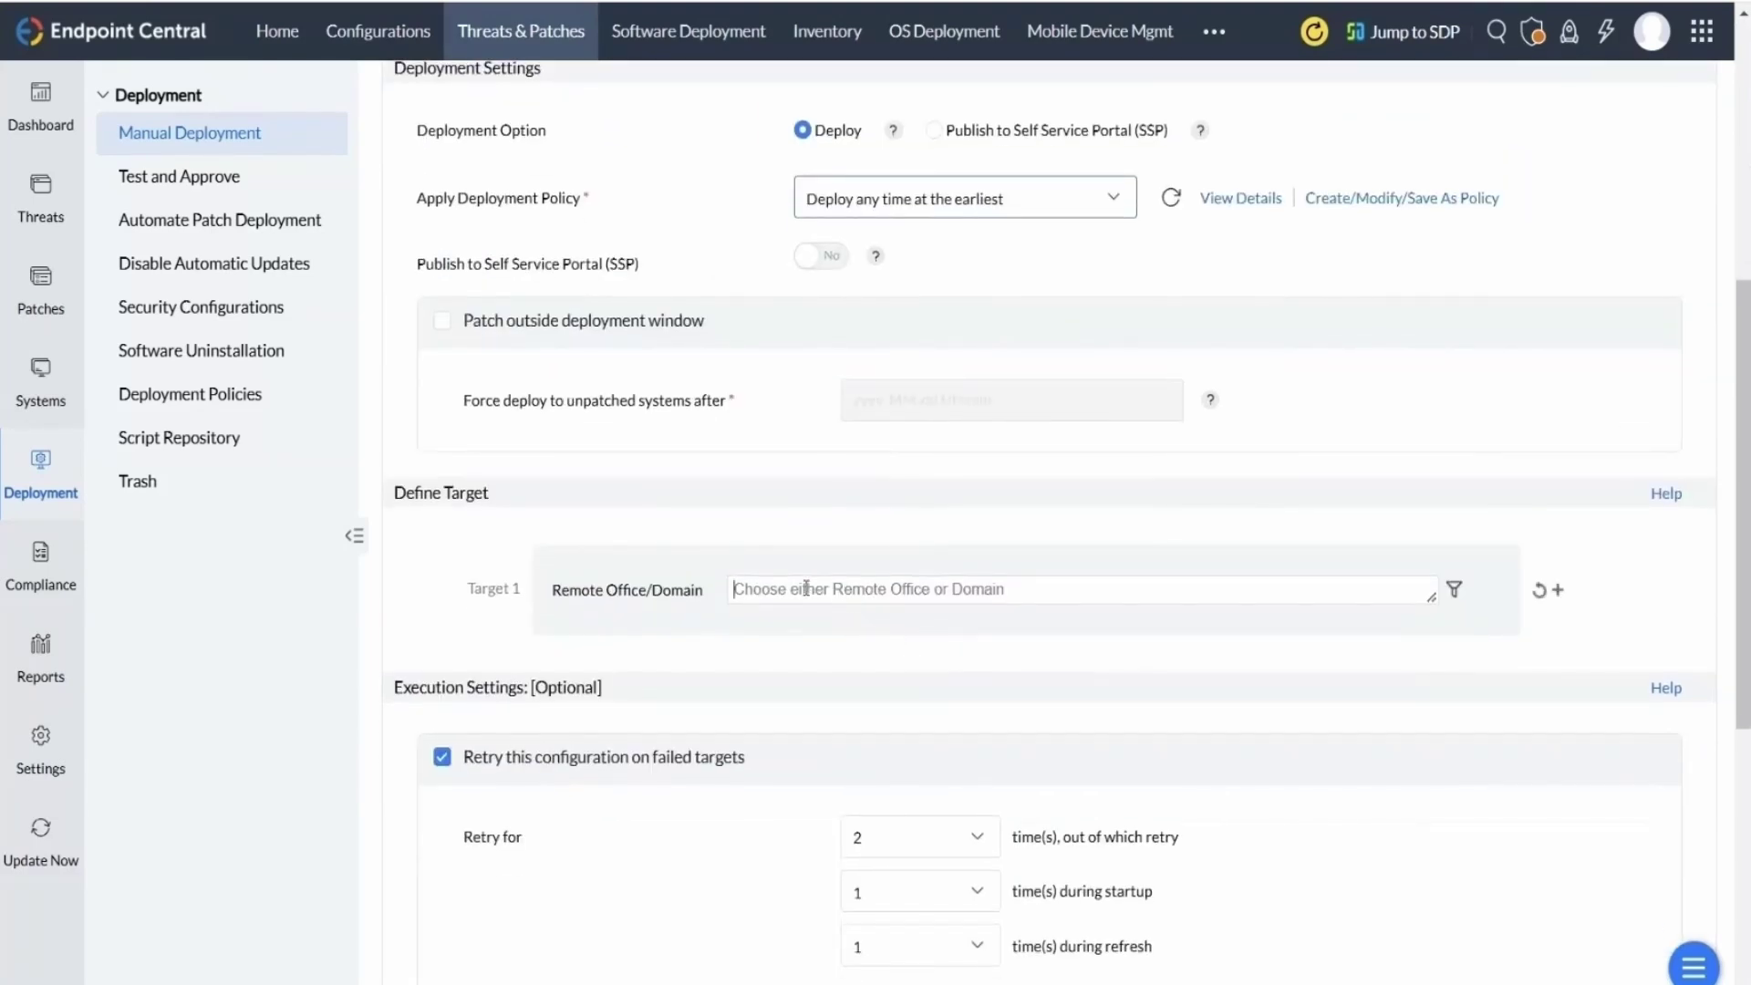
pyautogui.click(808, 589)
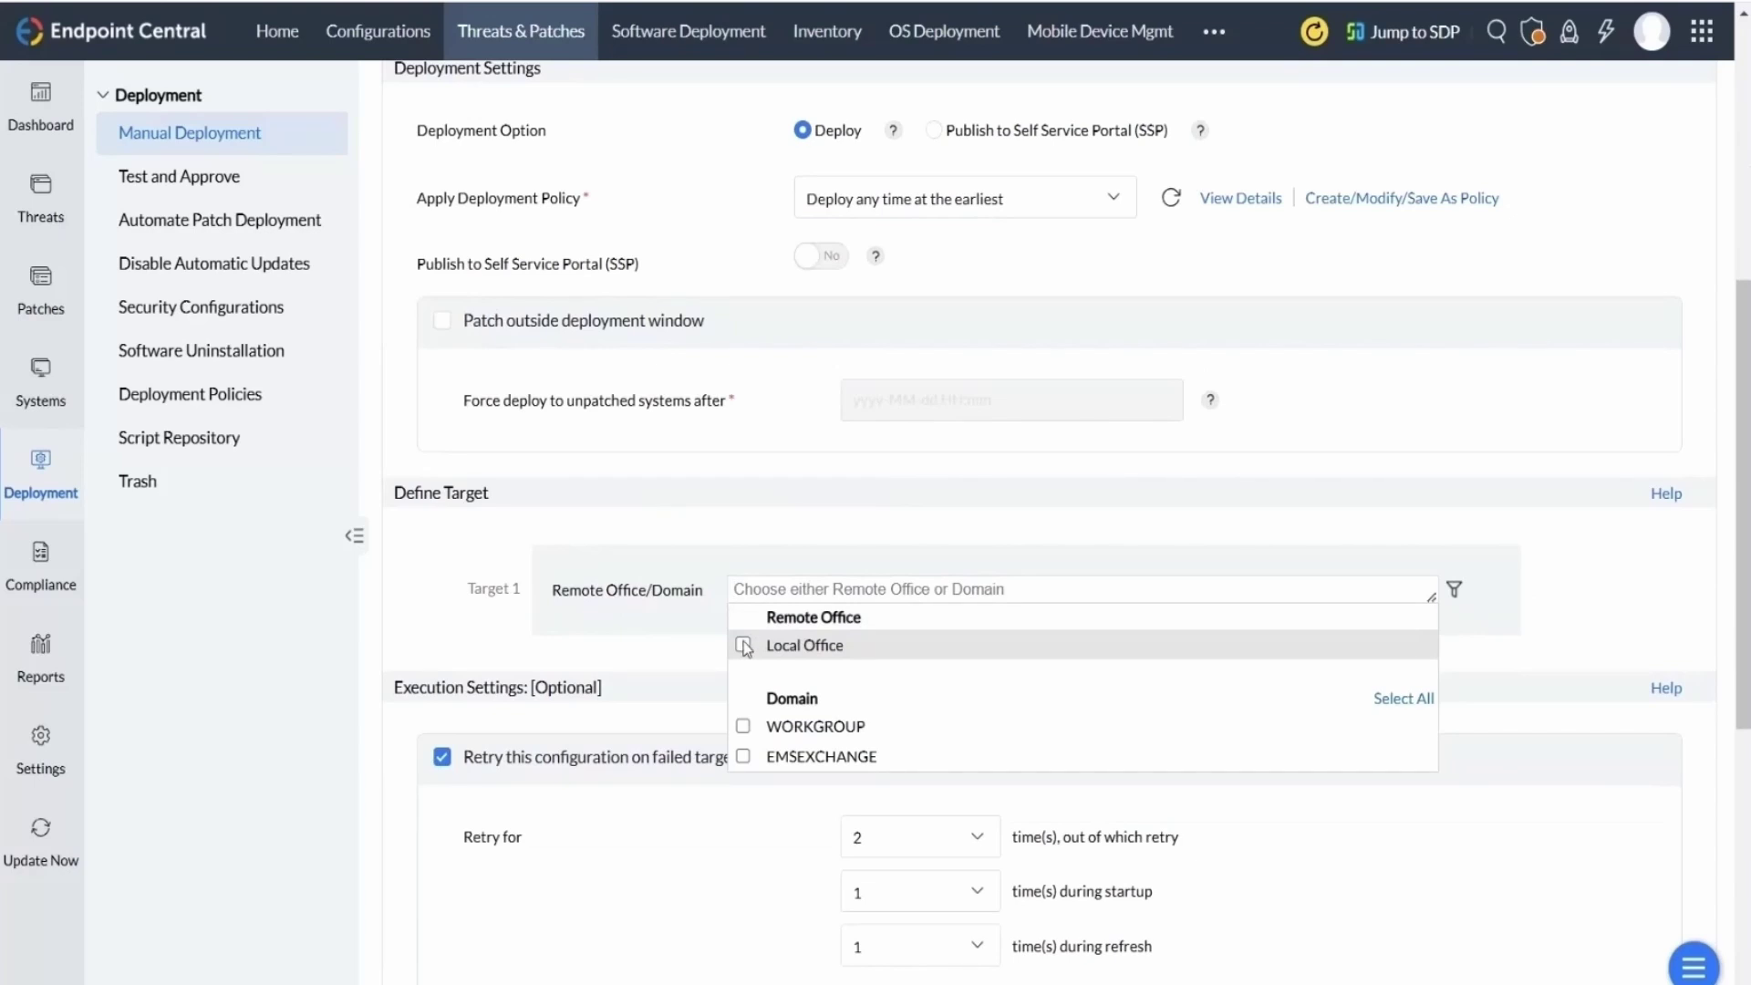
pyautogui.click(743, 646)
pyautogui.scroll(-3, 445, 527)
pyautogui.click(443, 504)
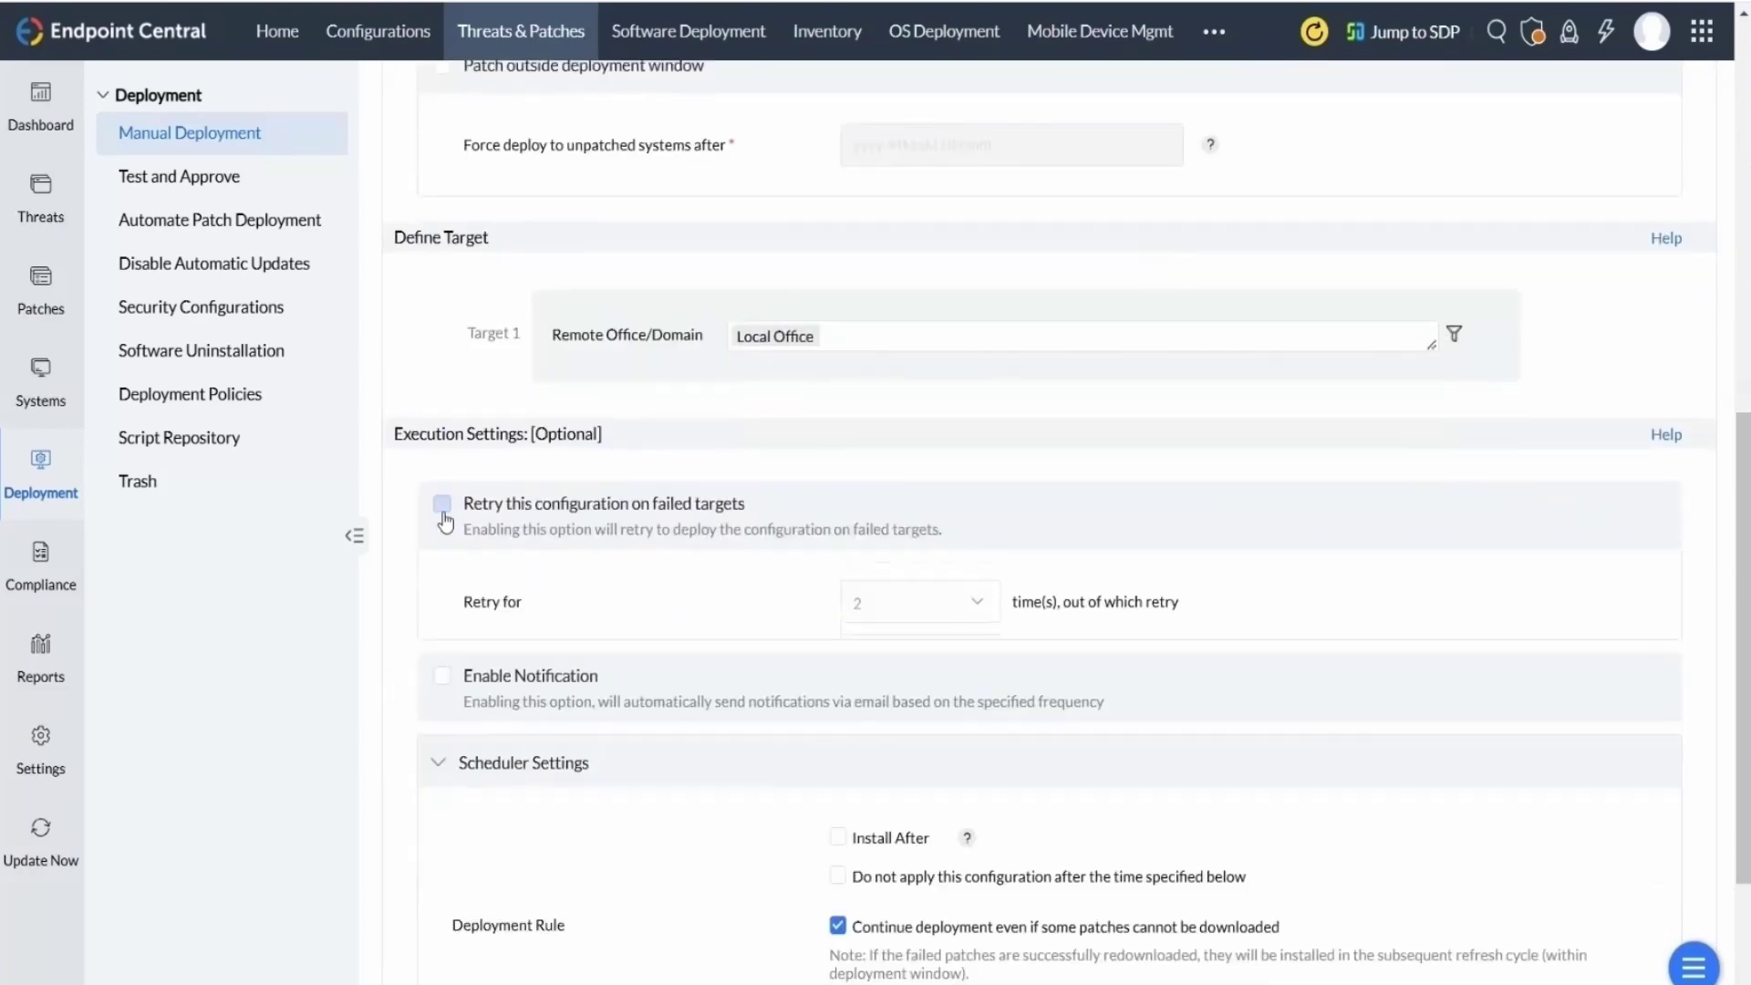
pyautogui.scroll(-2, 452, 515)
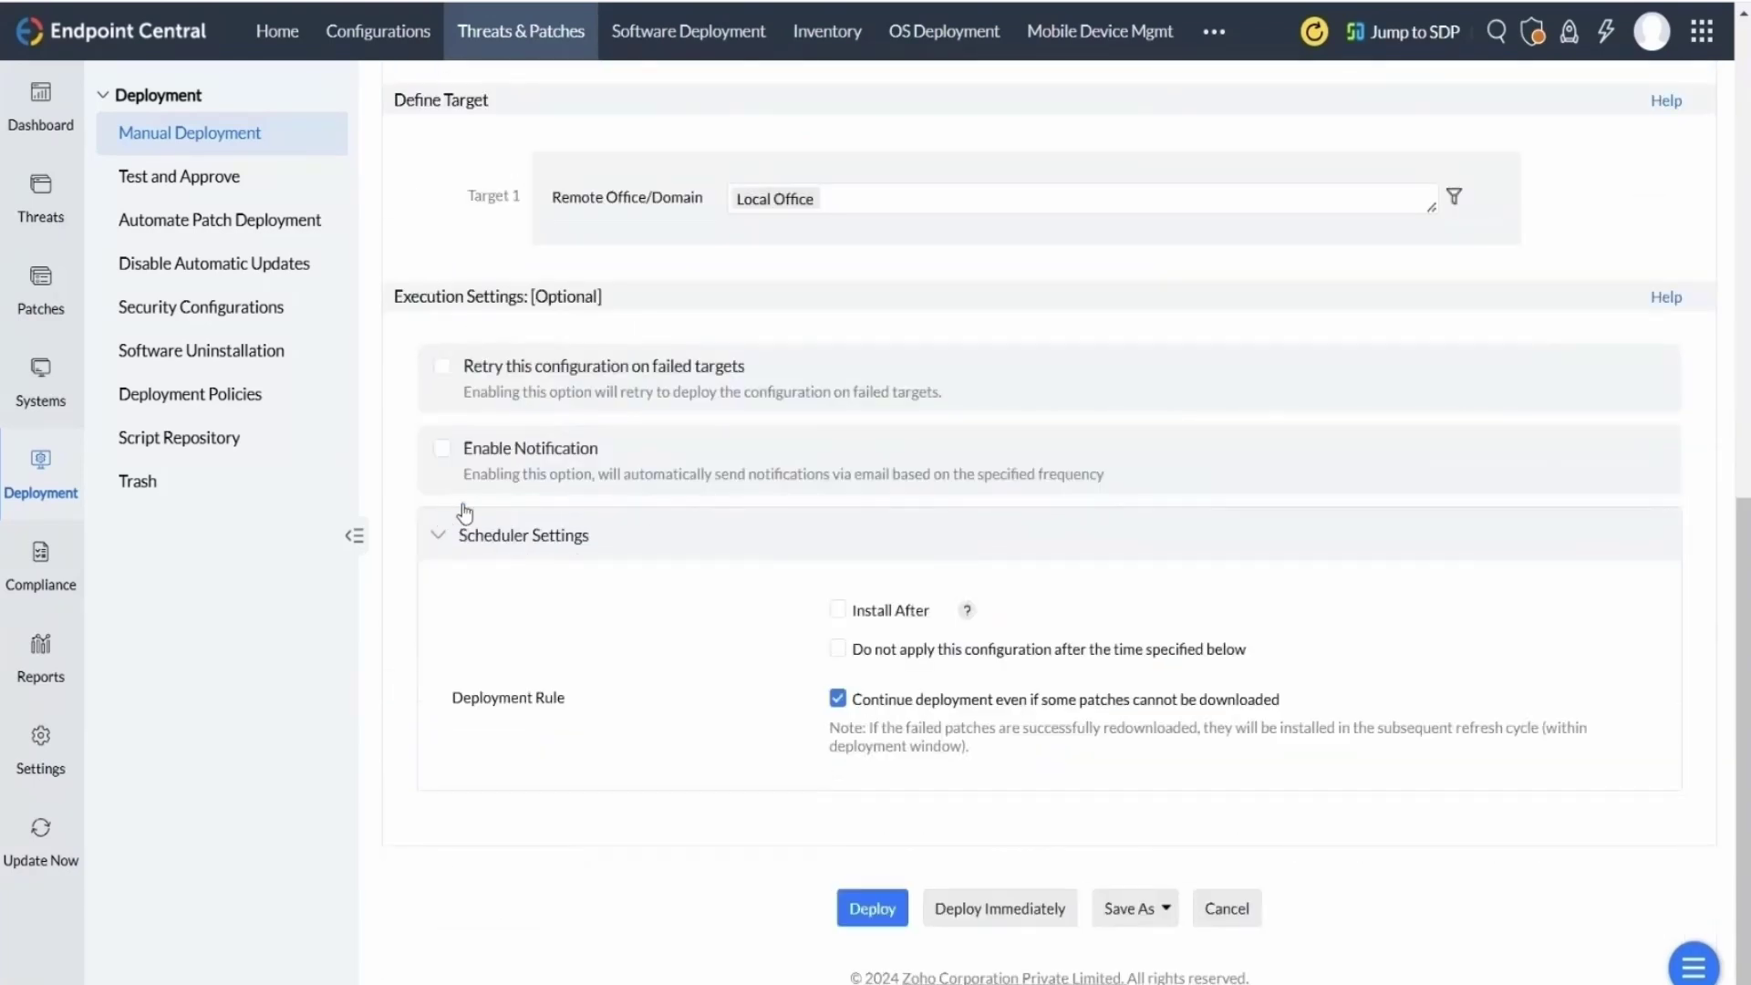
pyautogui.click(1021, 912)
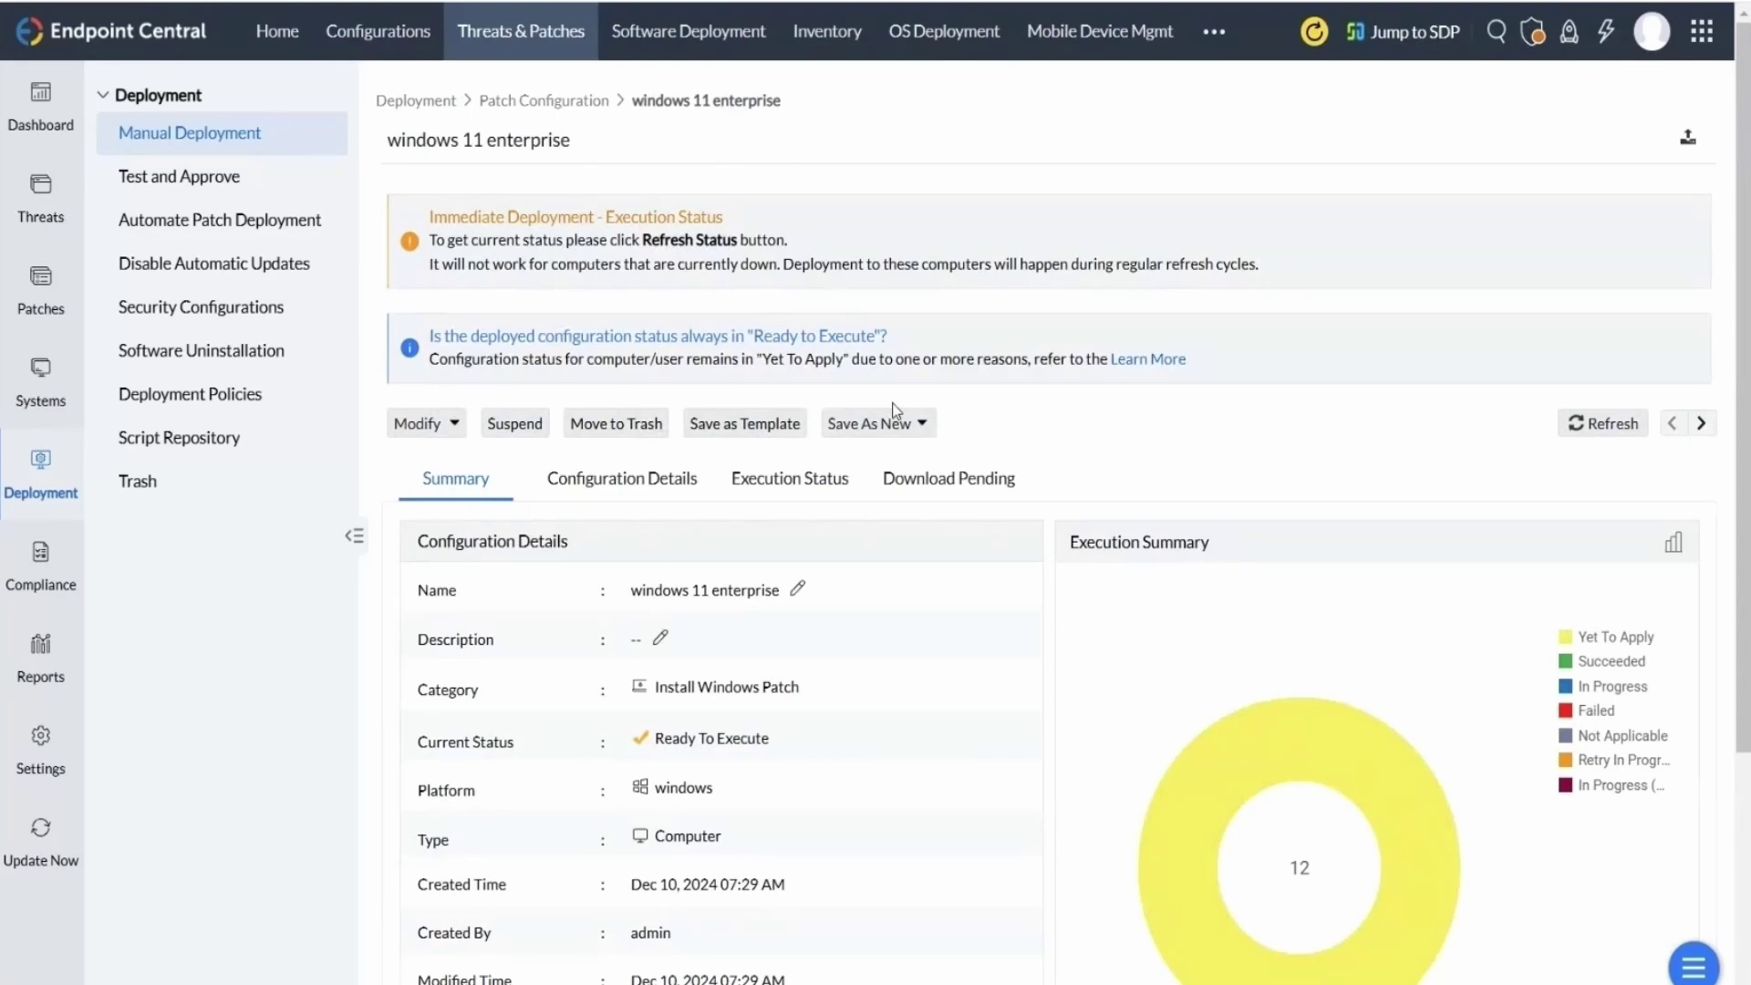
# Step: Filter Missing Patches by Patch ID 111896 and select the Windows 11 to Windows 11 patch
pyautogui.click(40, 288)
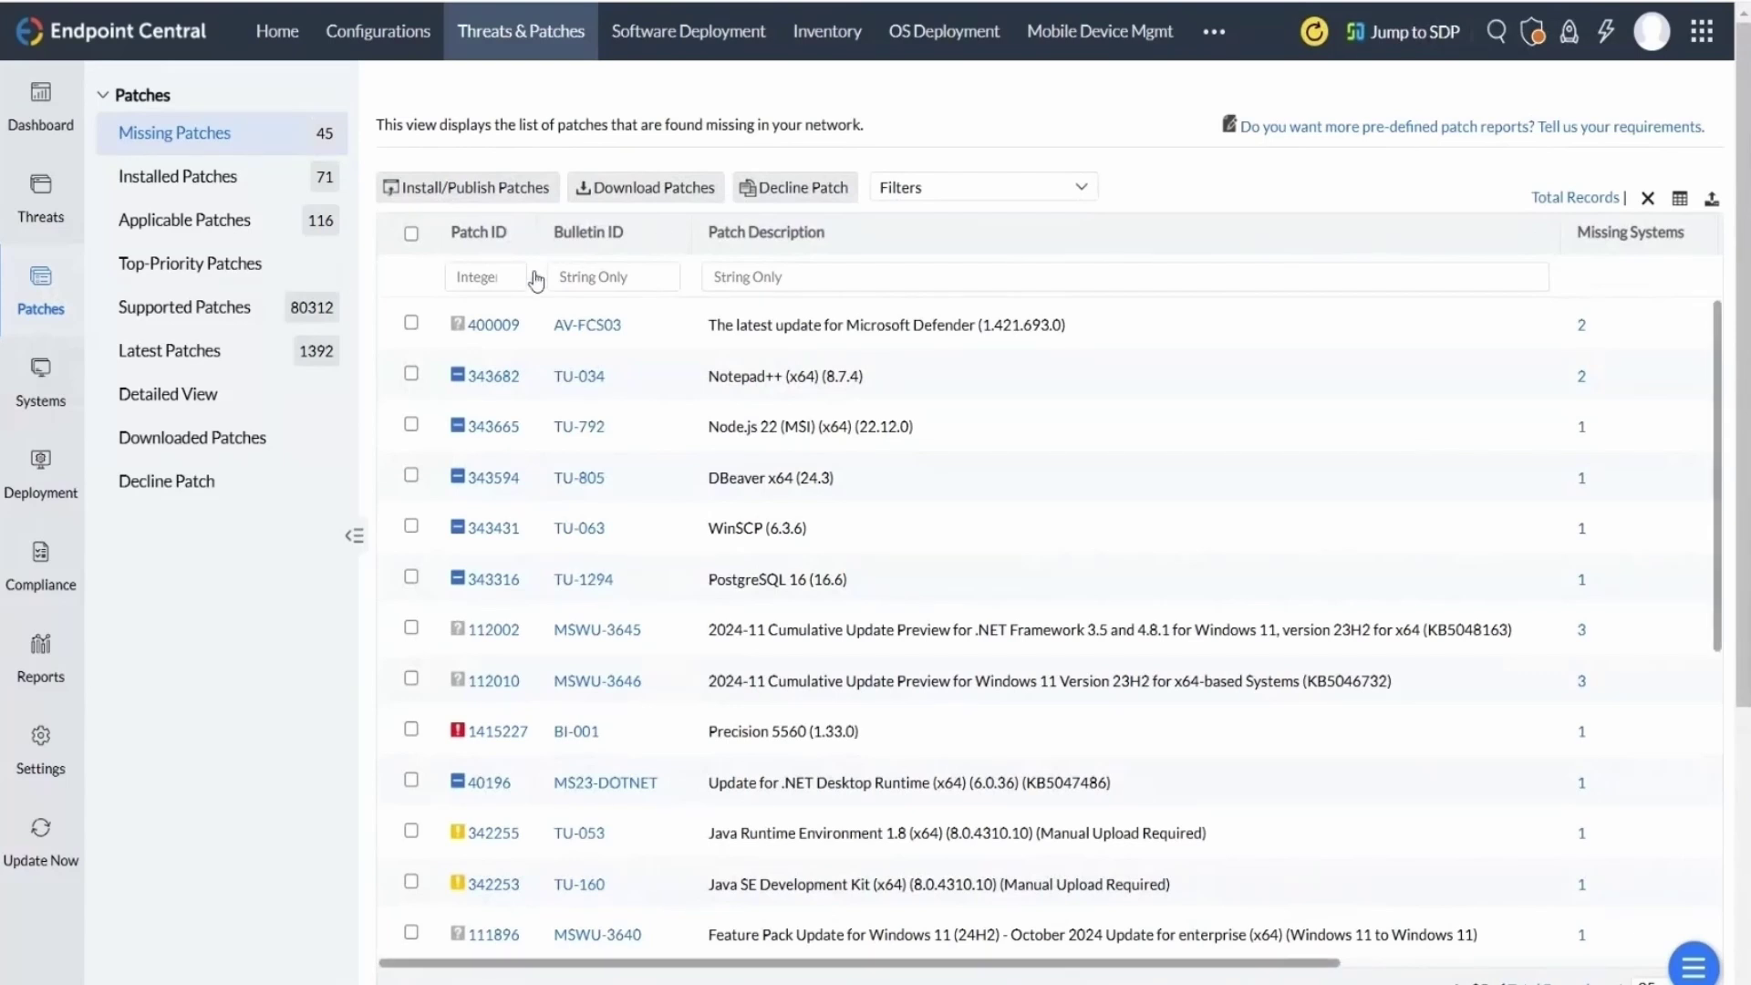
pyautogui.click(494, 286)
pyautogui.write('111')
pyautogui.write('896')
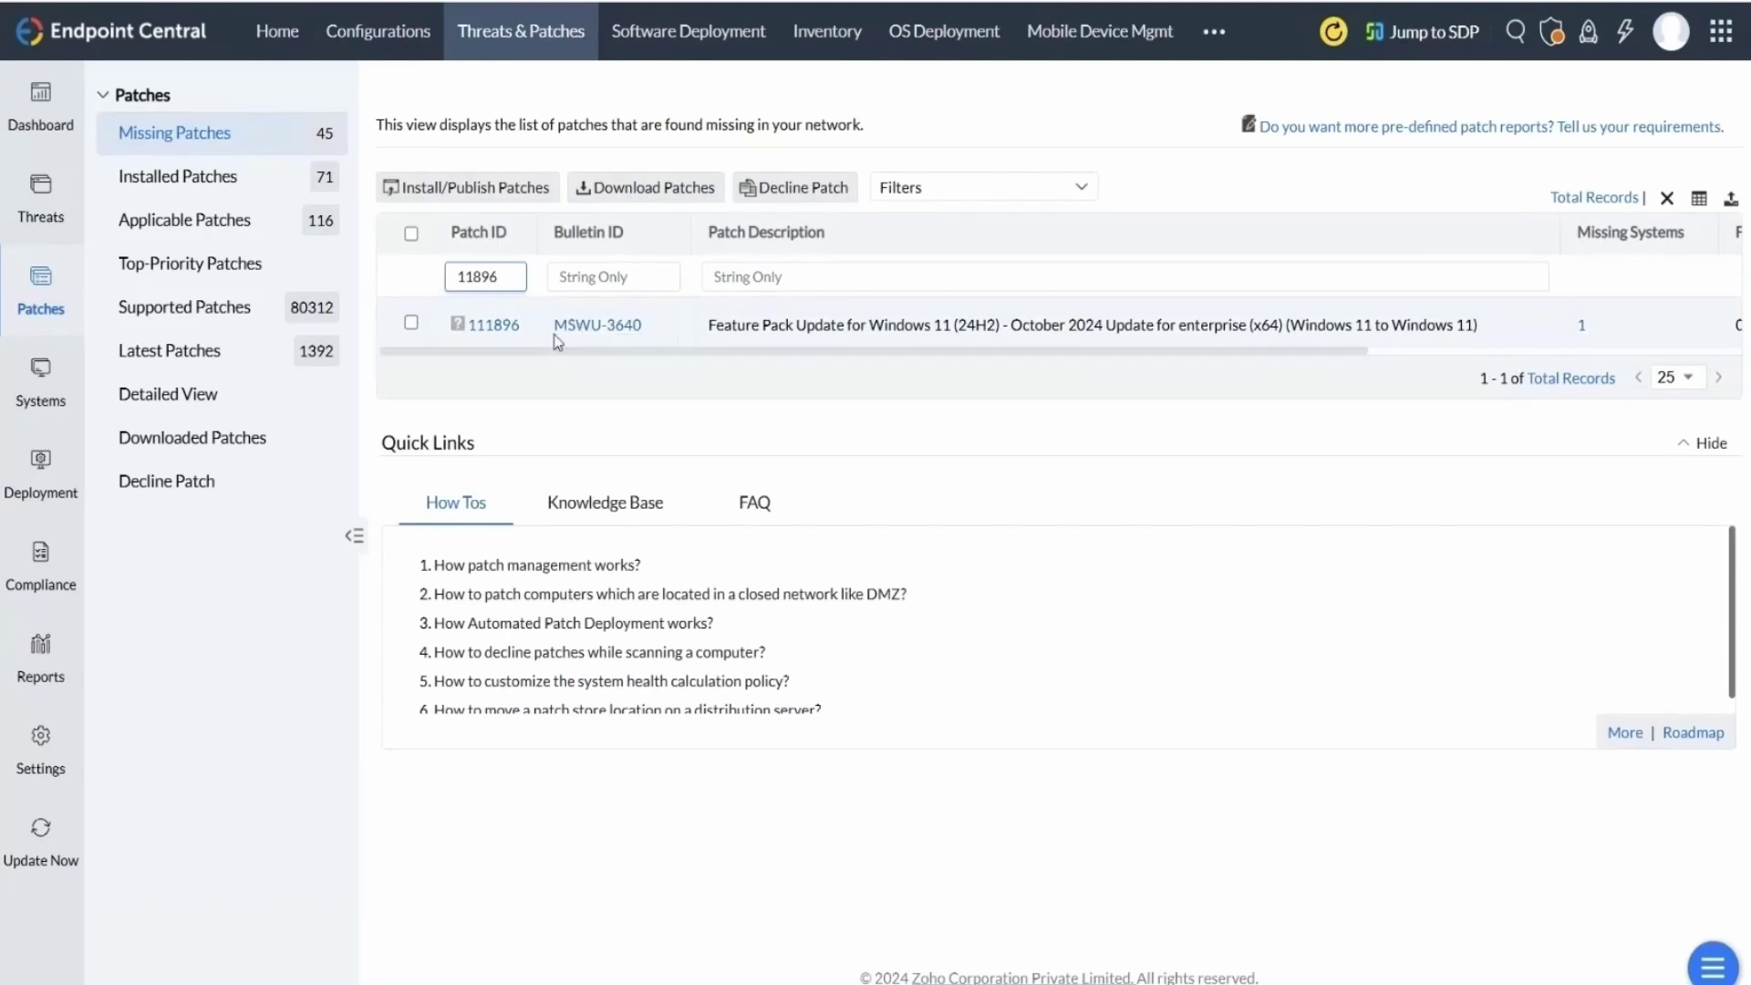
pyautogui.click(411, 324)
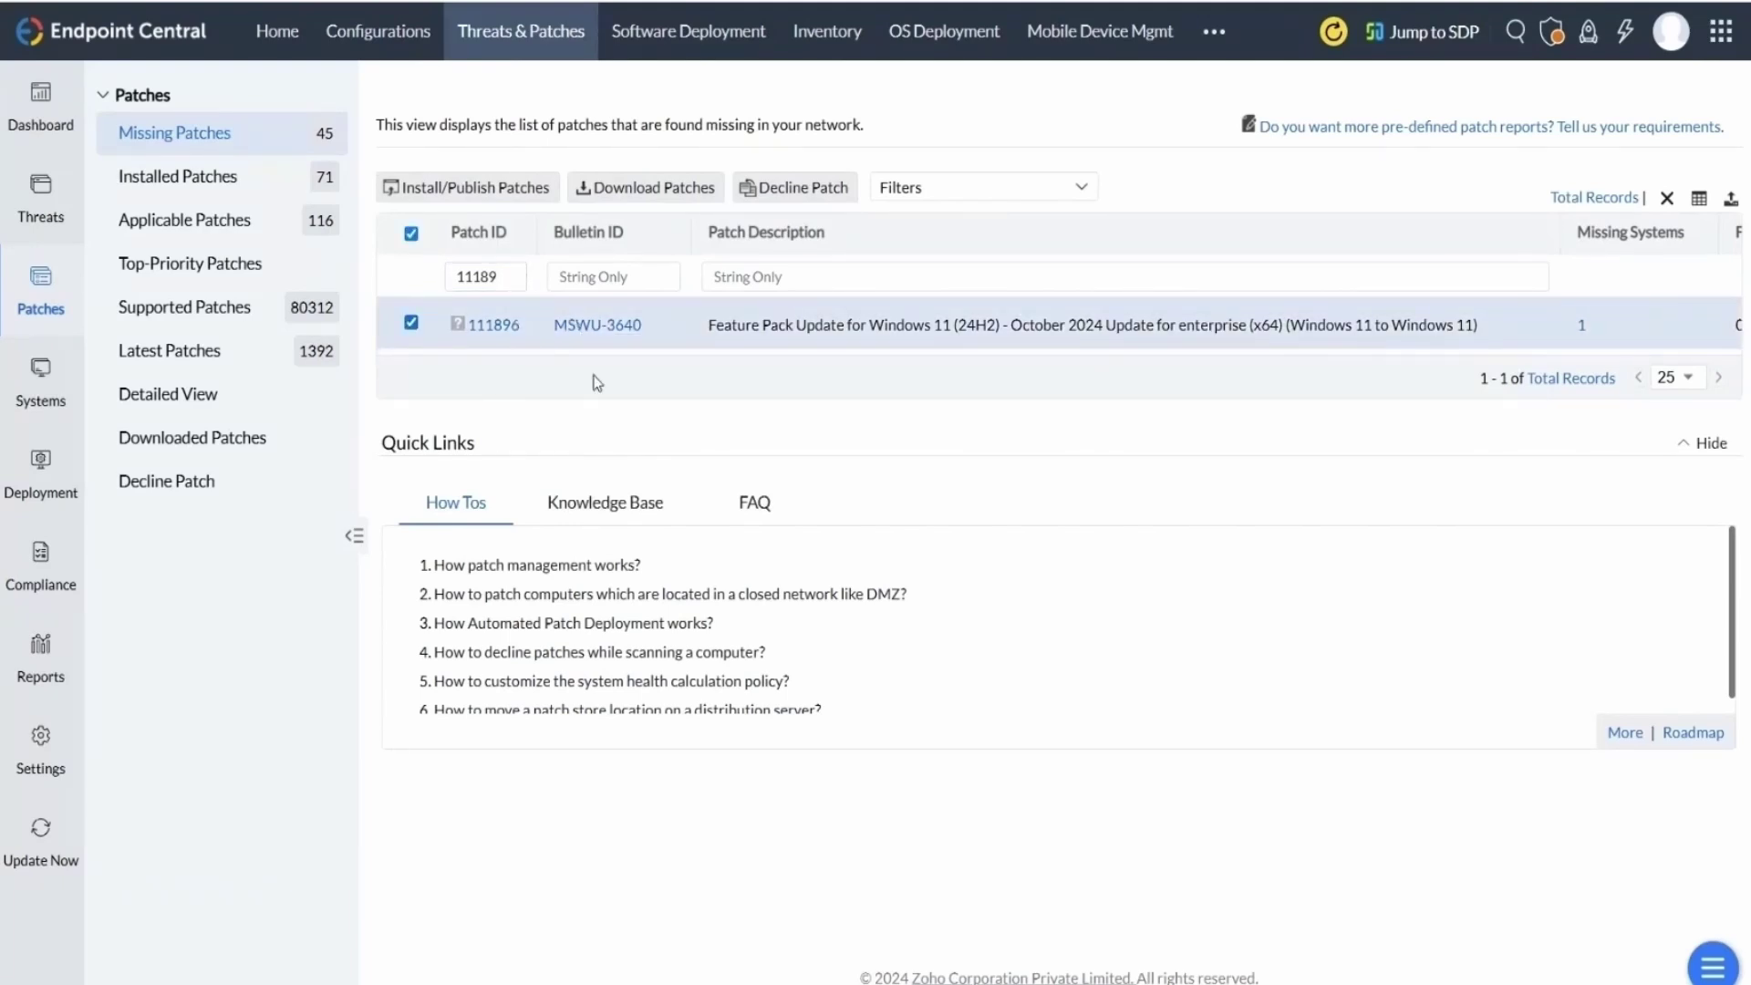
# Step: Start an install deployment of patch 111896 named 'win 11 enterprise'
pyautogui.click(501, 192)
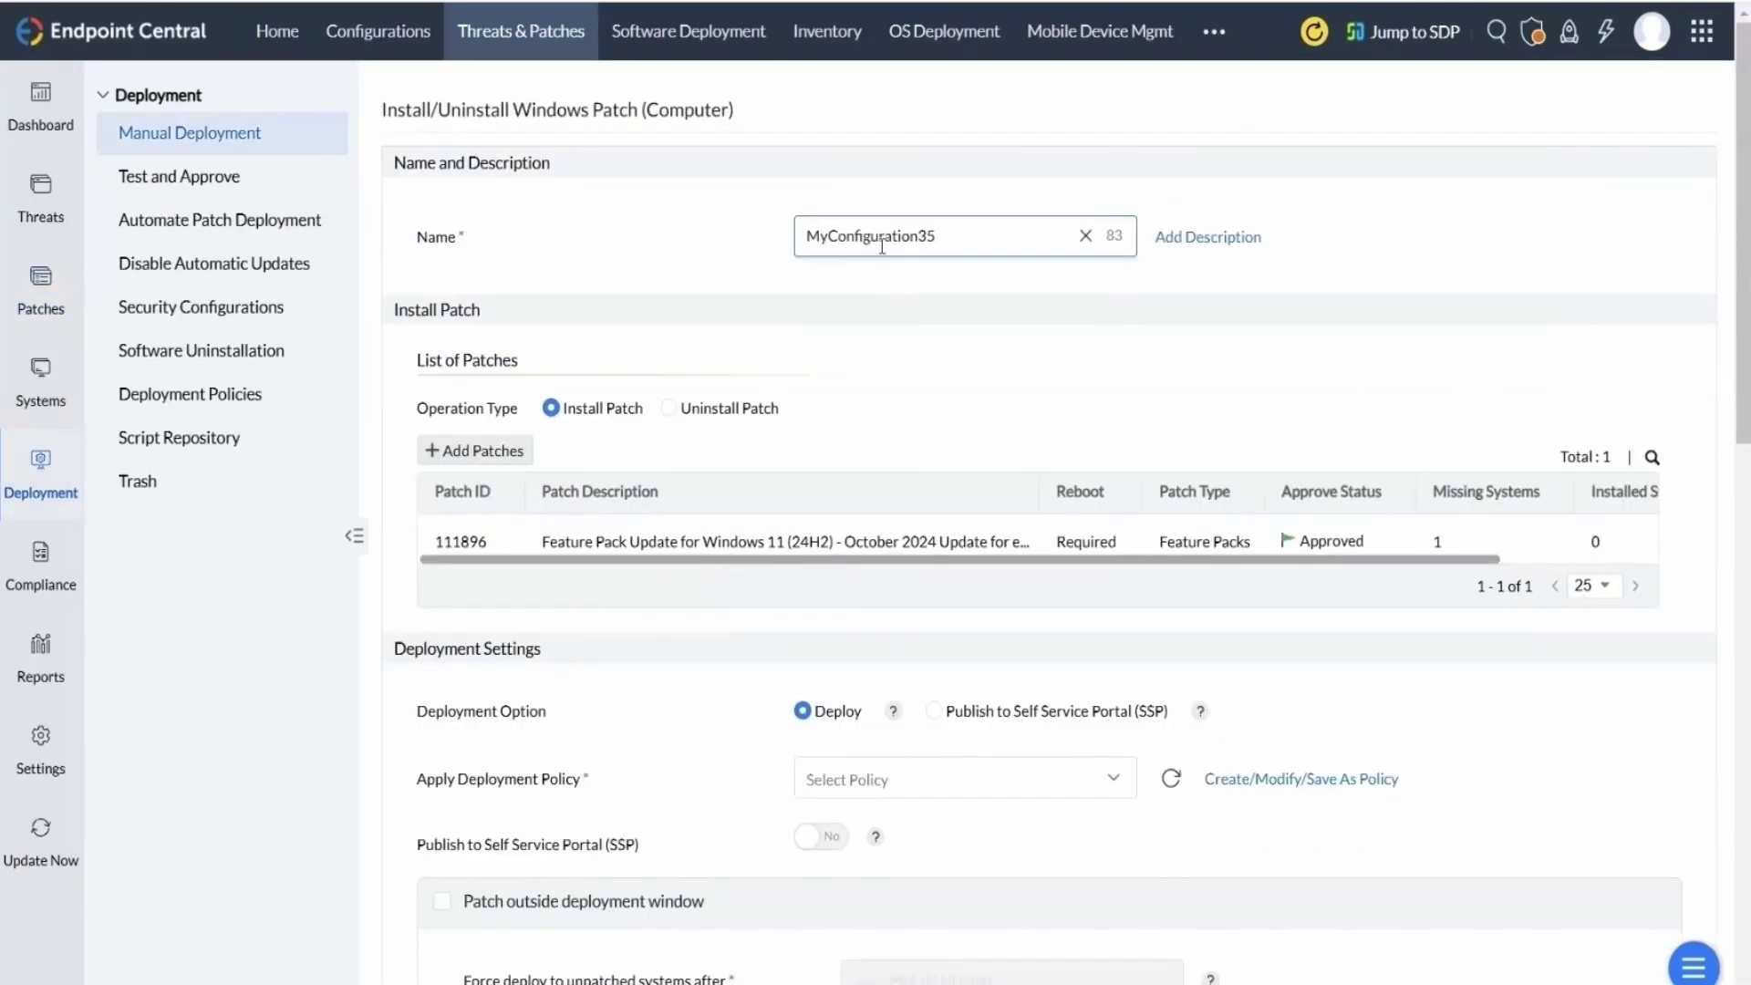
pyautogui.doubleClick(882, 239)
pyautogui.write('win')
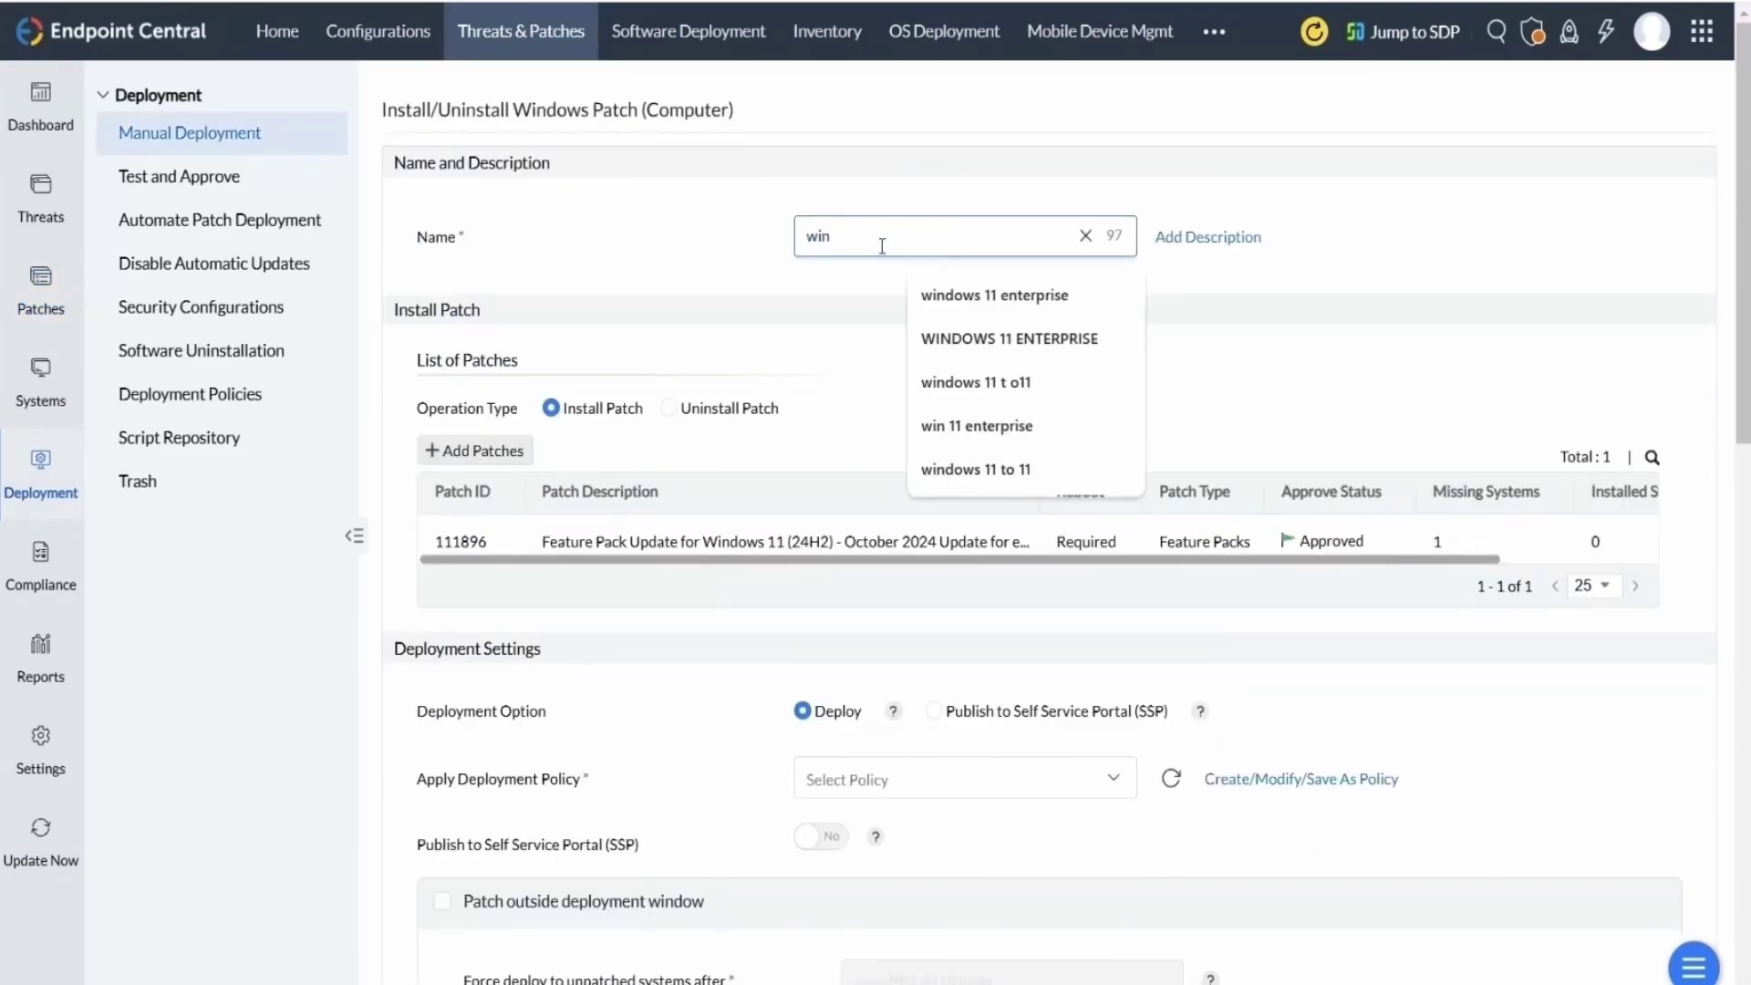
pyautogui.click(985, 429)
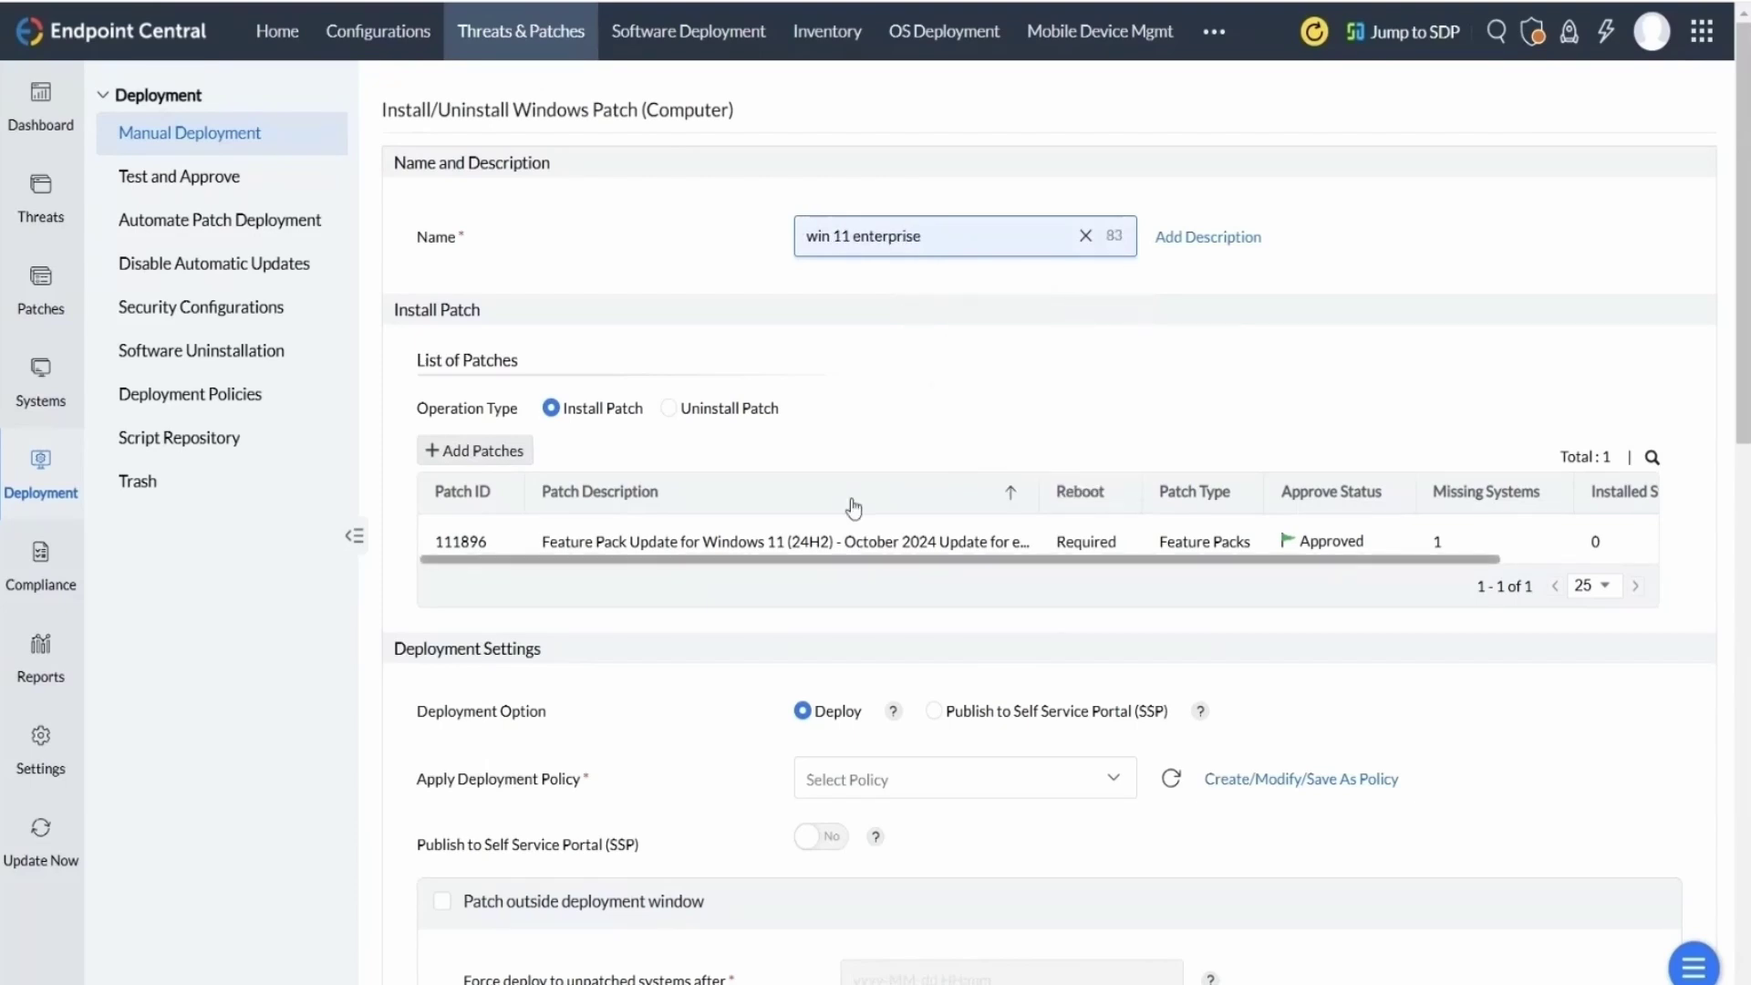
# Step: Use the Deploy any time at the earliest policy, disable Retry, and deploy immediately
pyautogui.scroll(-3, 785, 625)
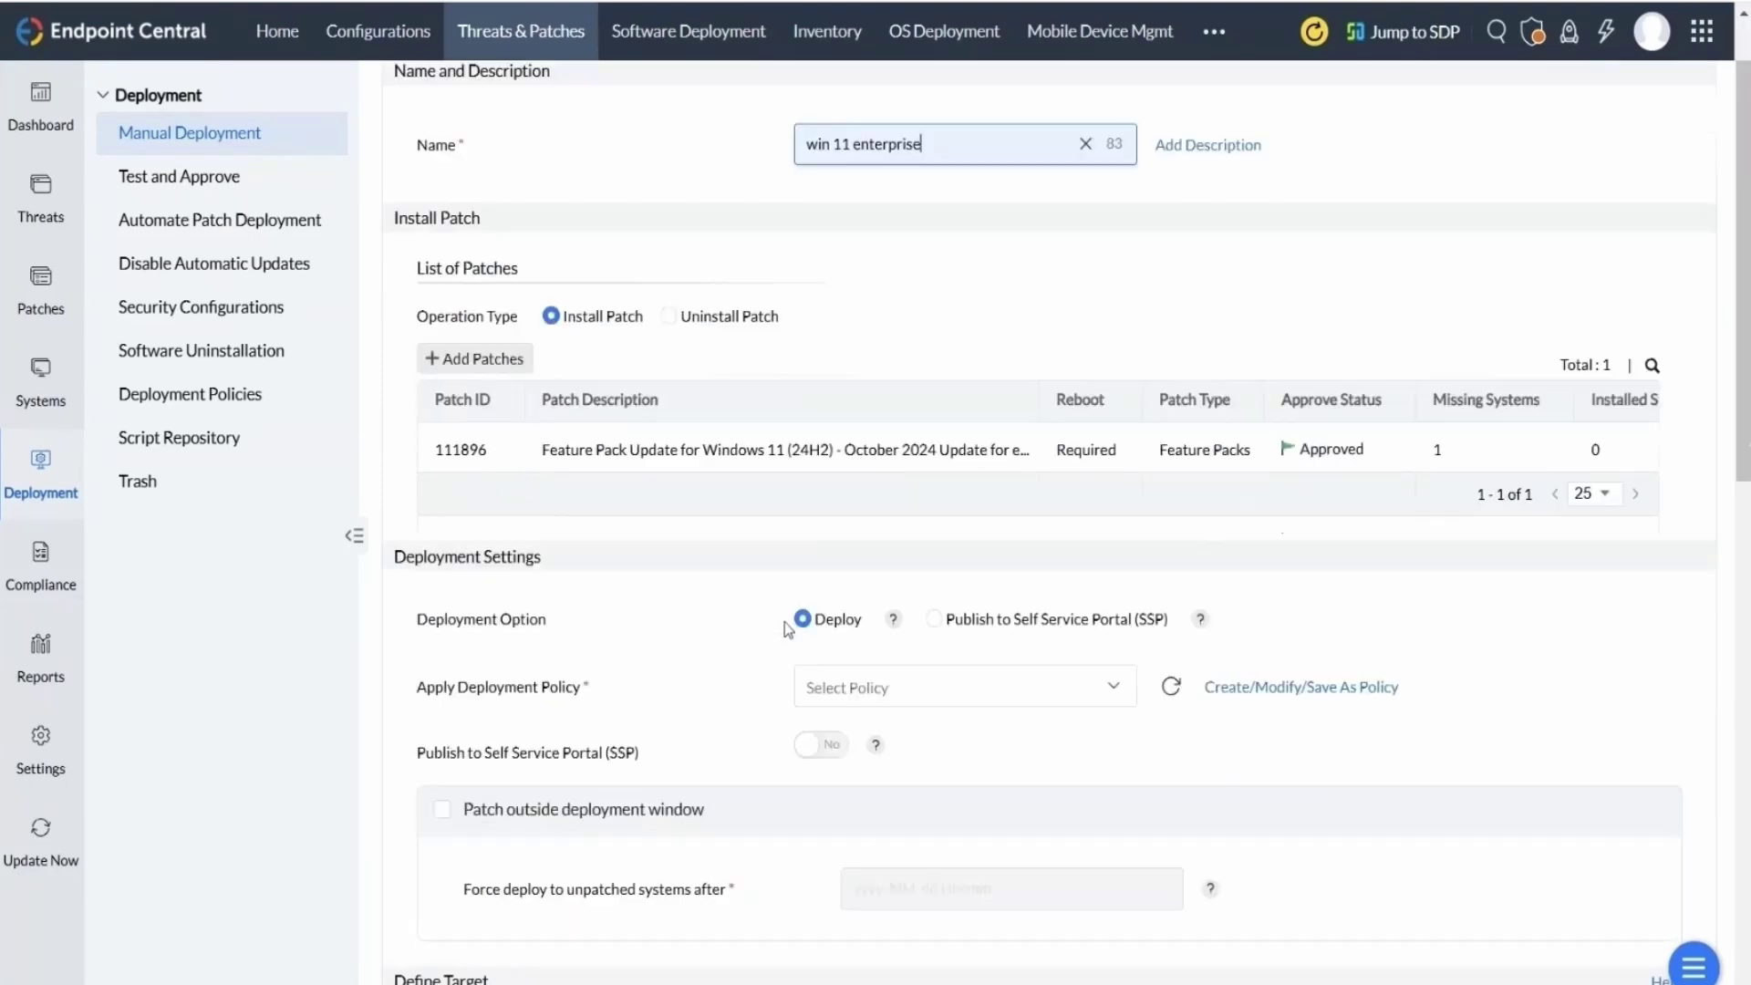
pyautogui.click(915, 513)
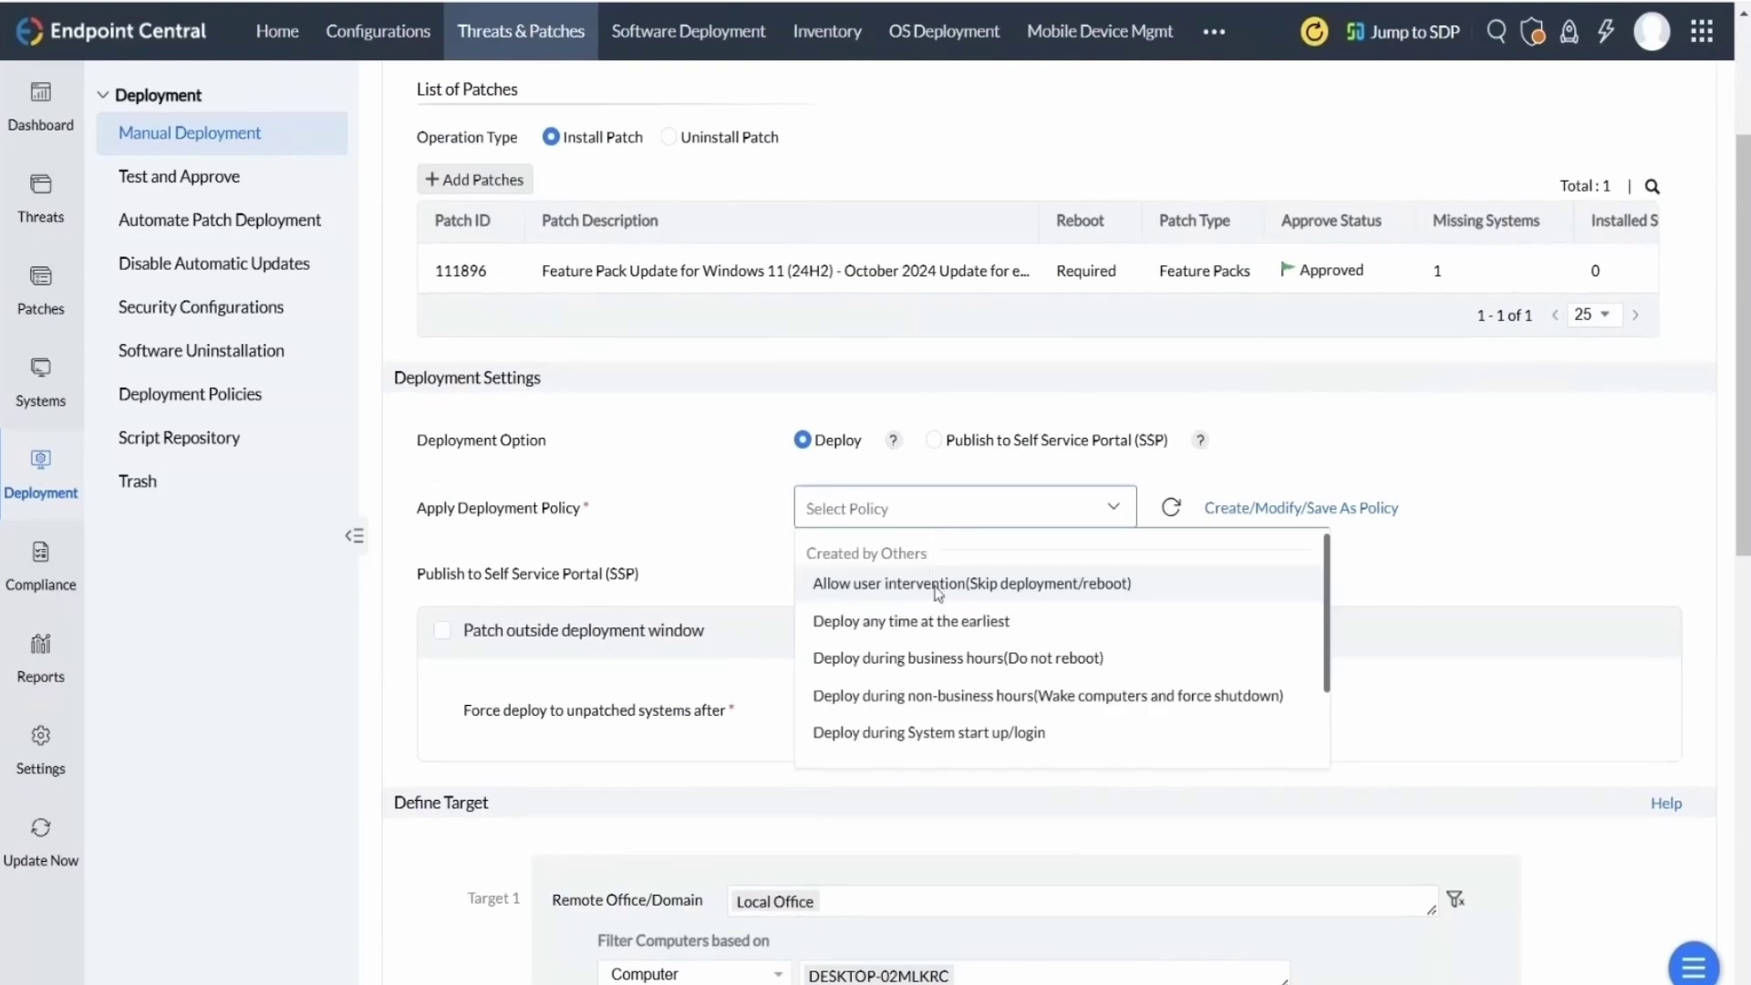
pyautogui.click(933, 624)
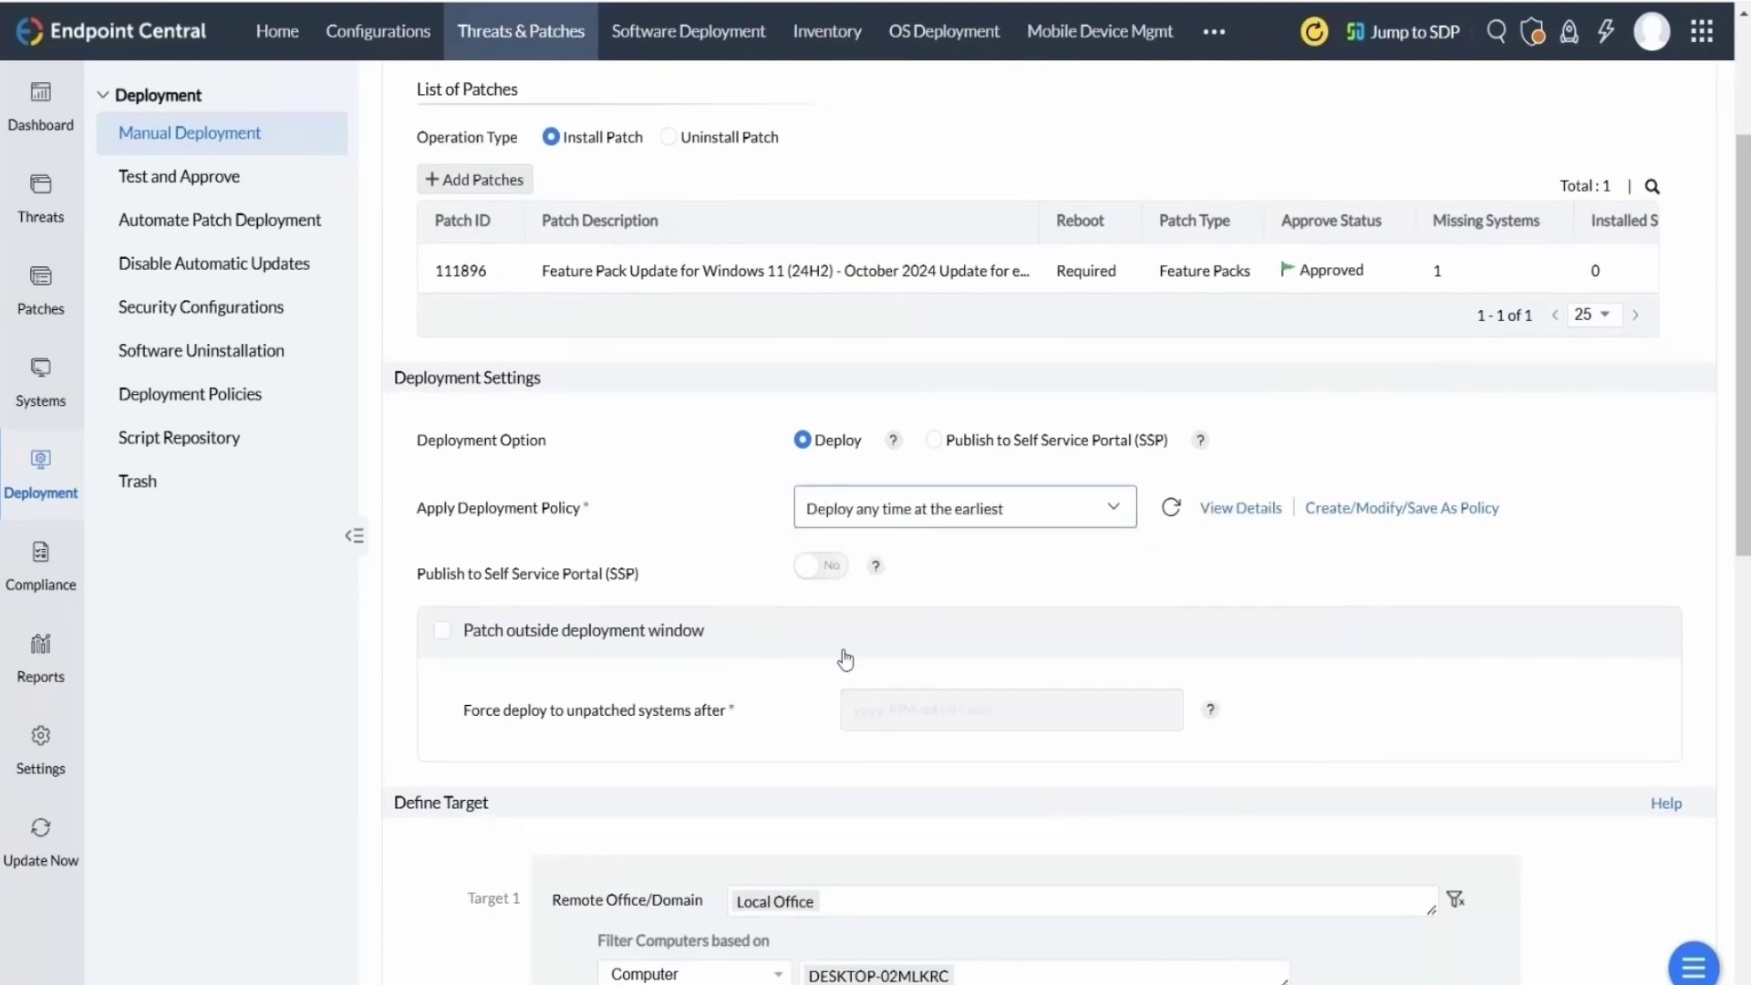
pyautogui.scroll(-4, 837, 665)
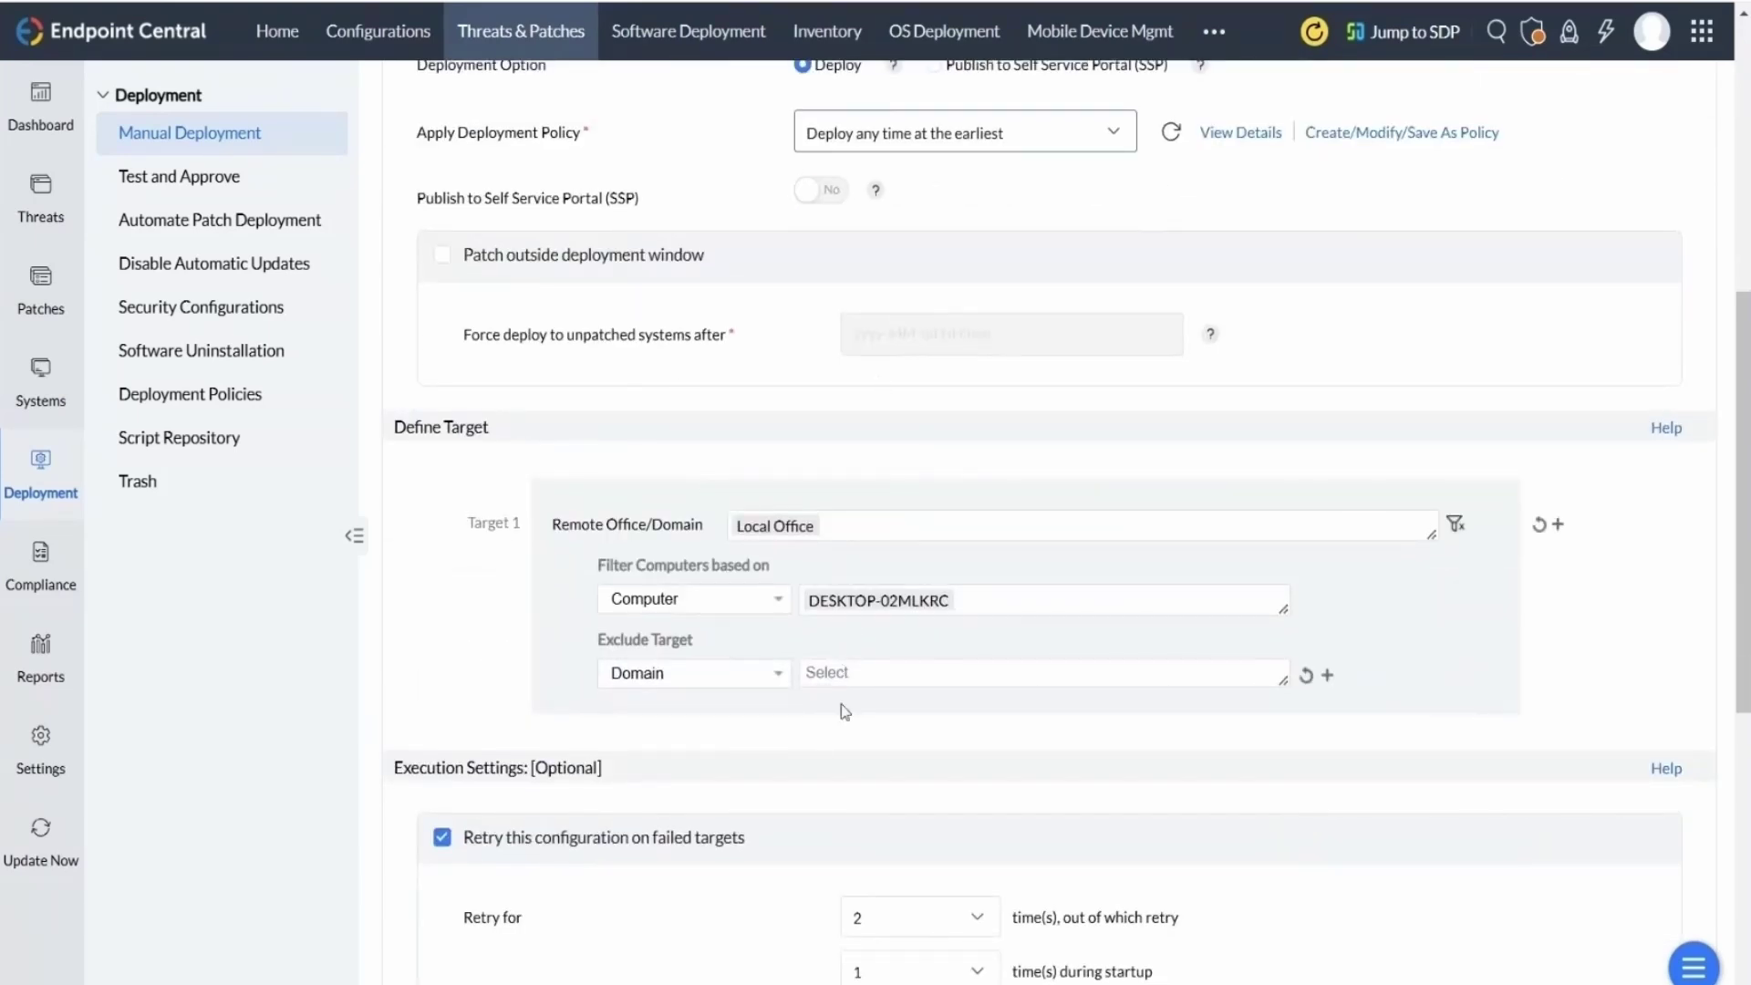
pyautogui.scroll(-4, 806, 684)
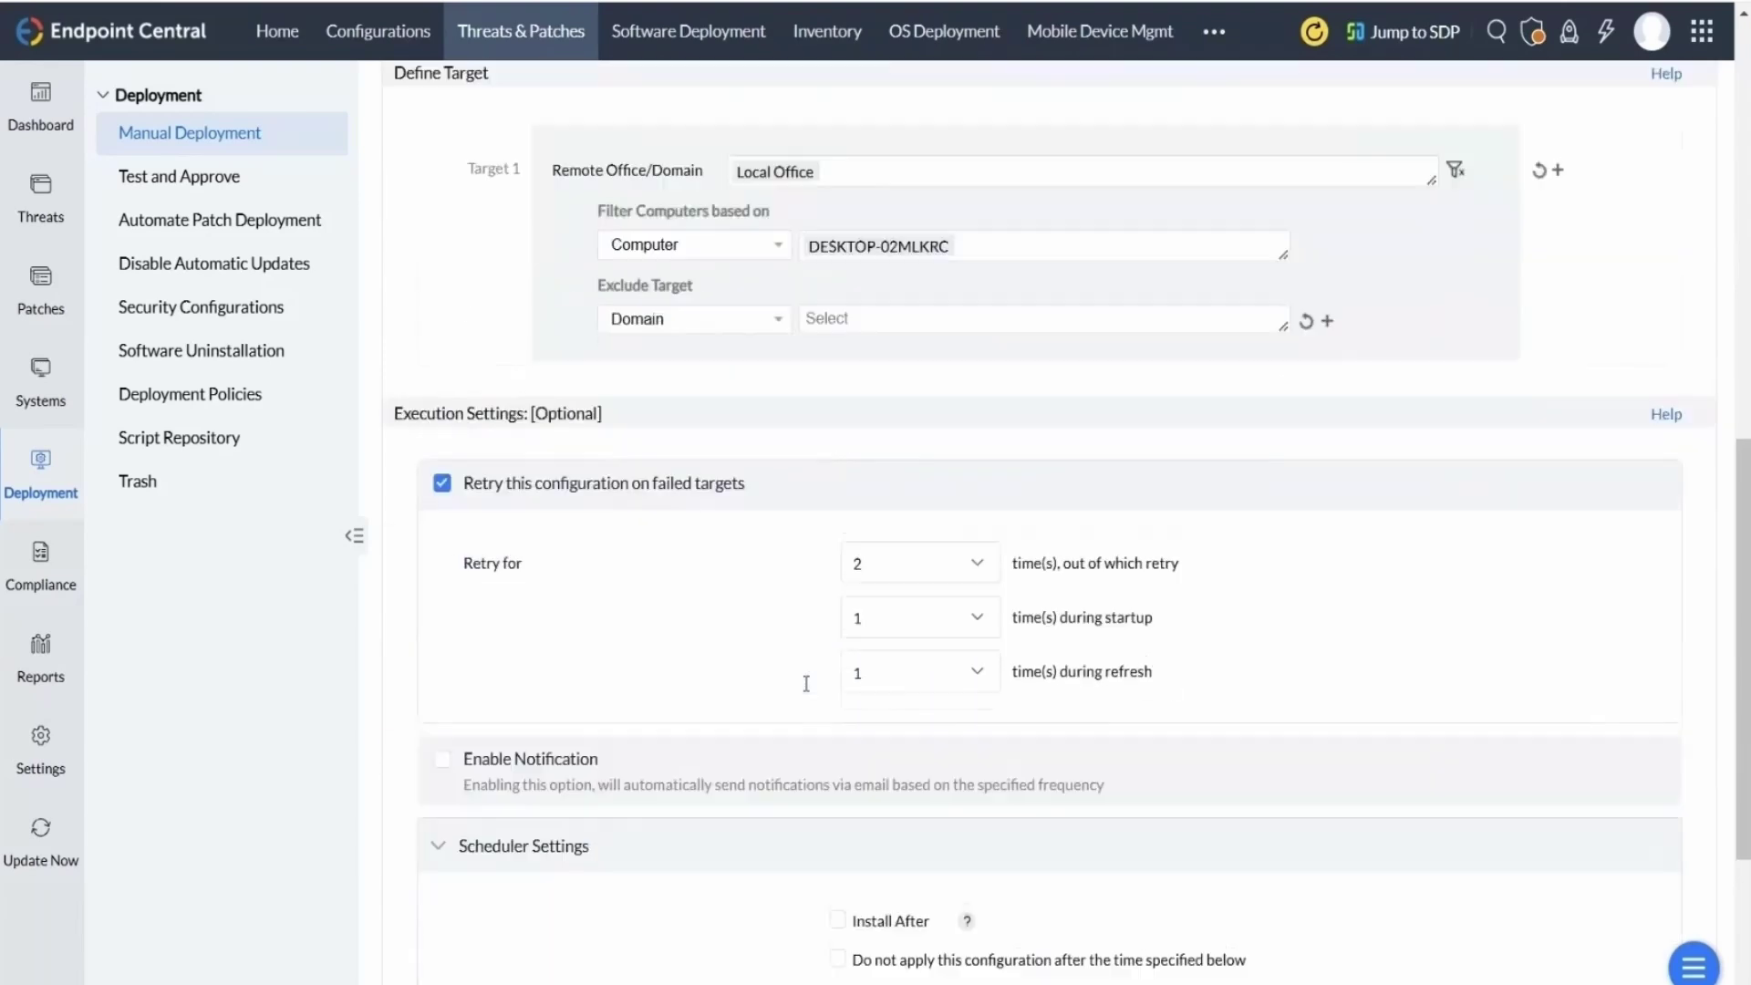
pyautogui.click(442, 477)
pyautogui.scroll(-2, 1053, 871)
pyautogui.click(1001, 907)
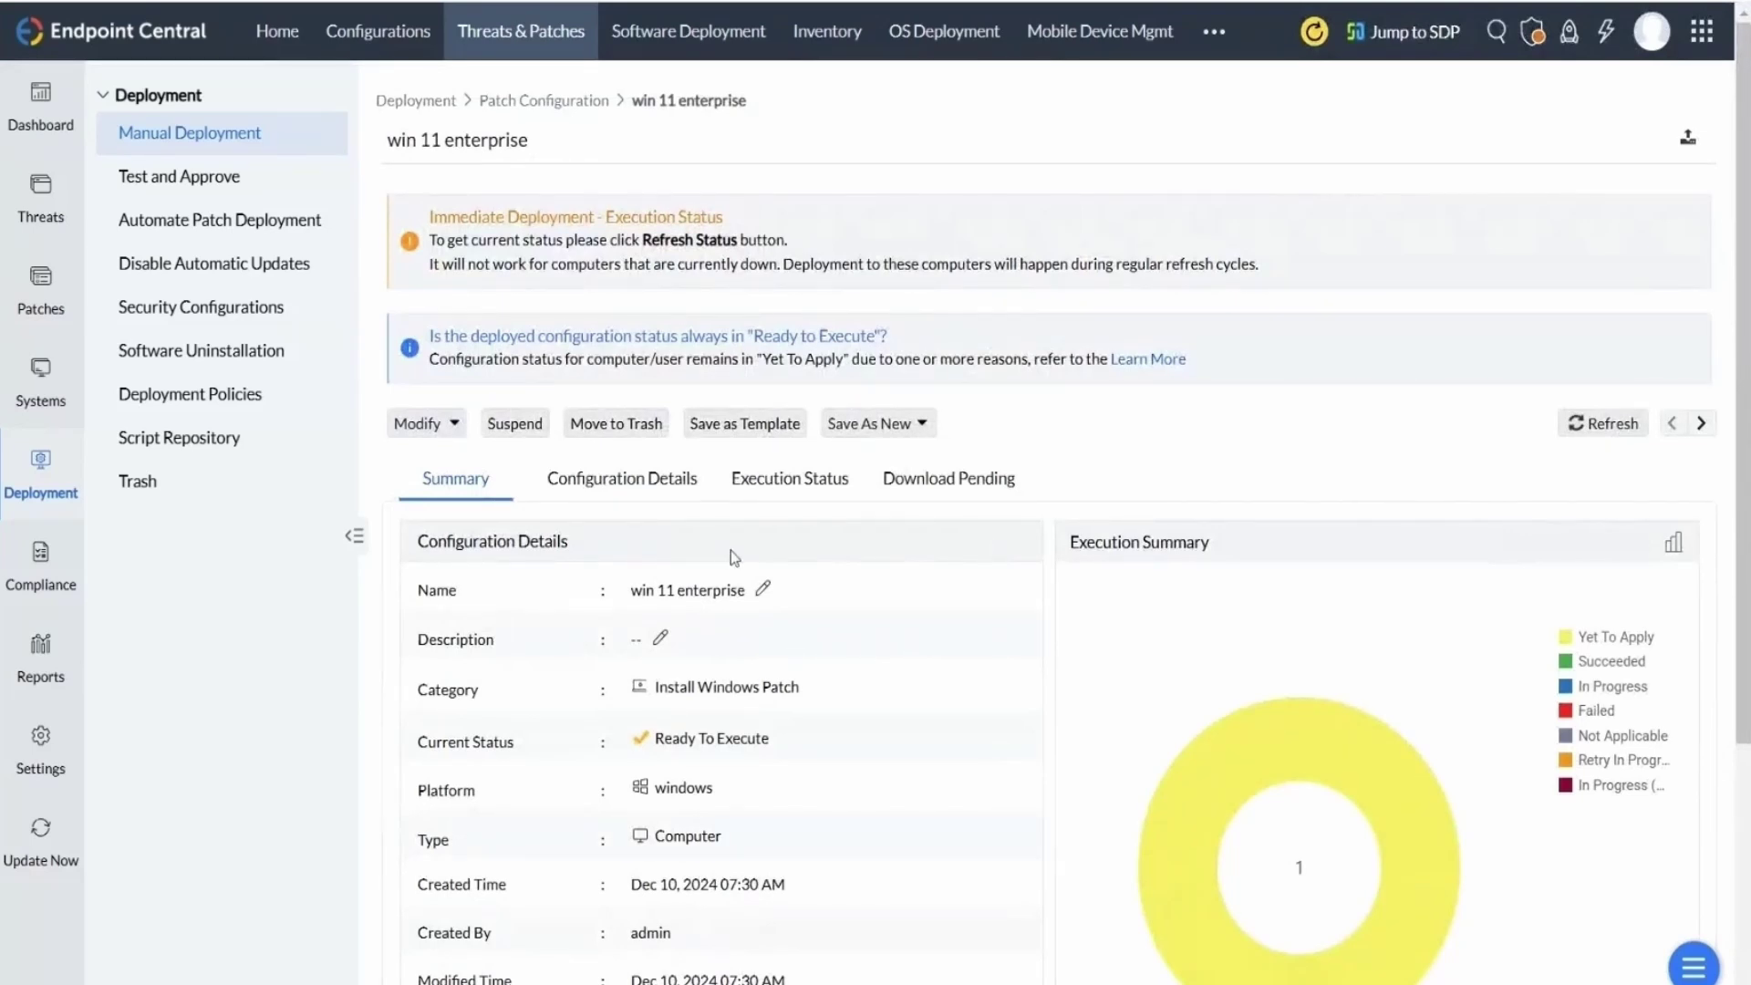
# Step: Scroll through the 'win 11 enterprise' configuration details to check notification, retry and the computer still pending
pyautogui.scroll(-2, 731, 550)
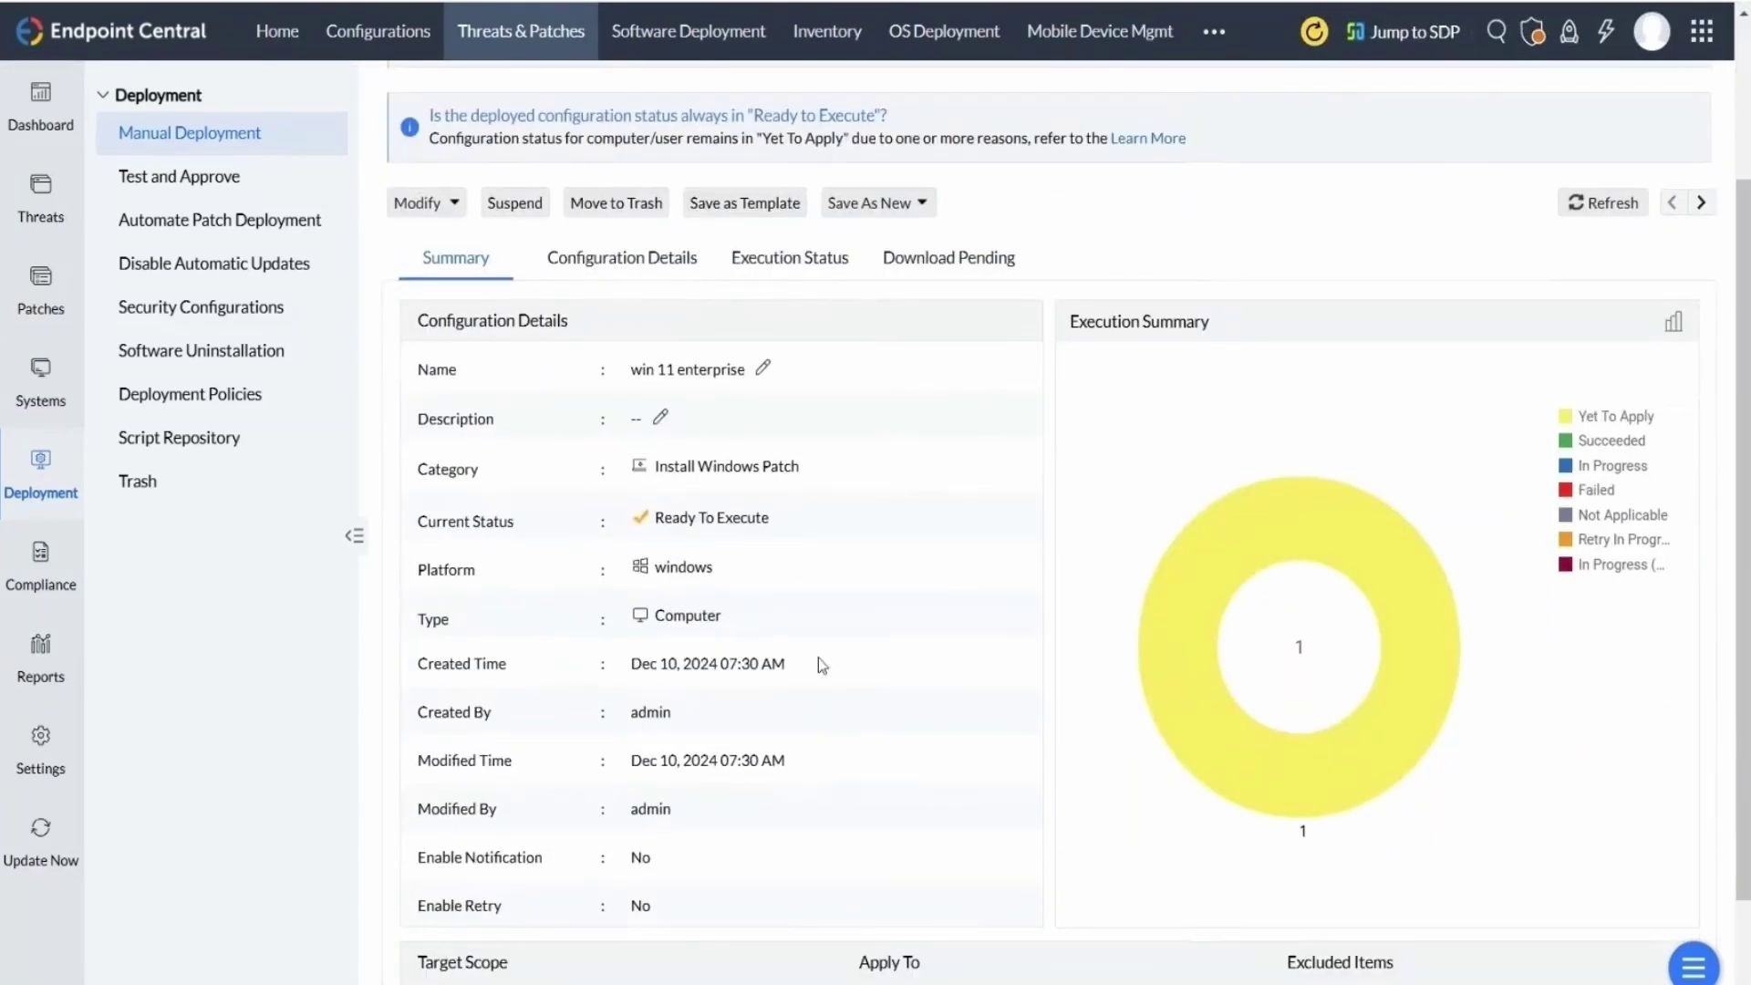